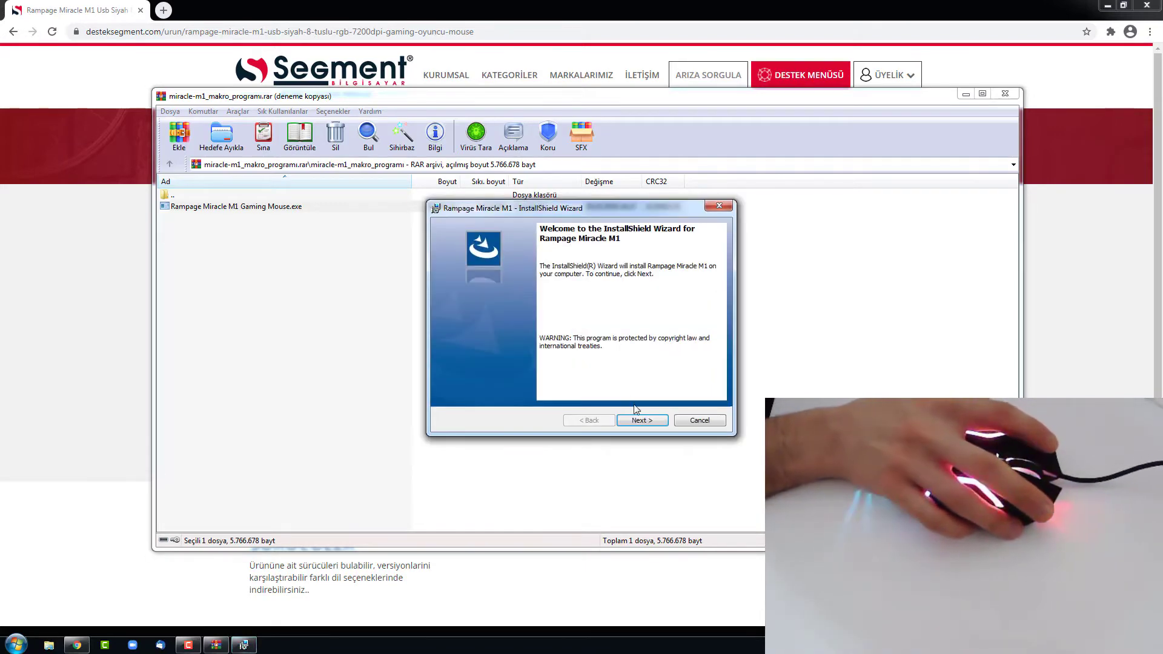
Install Rampage Miracle M1 with the setup wizard and launch the program on finishing
click(652, 422)
click(643, 420)
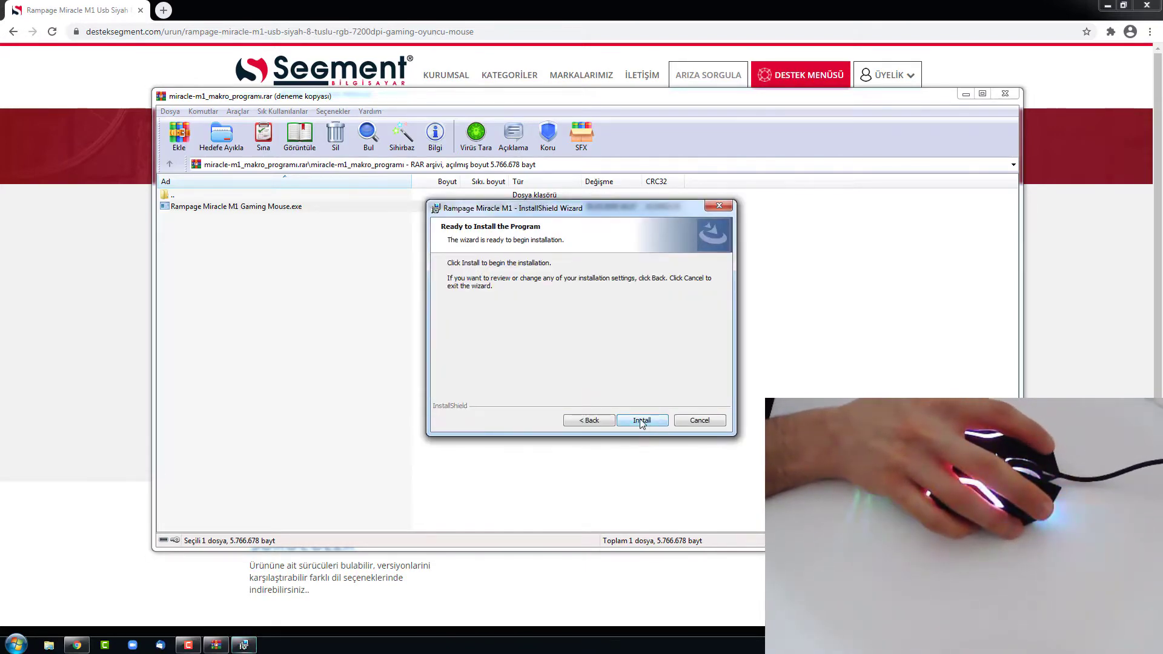
click(642, 422)
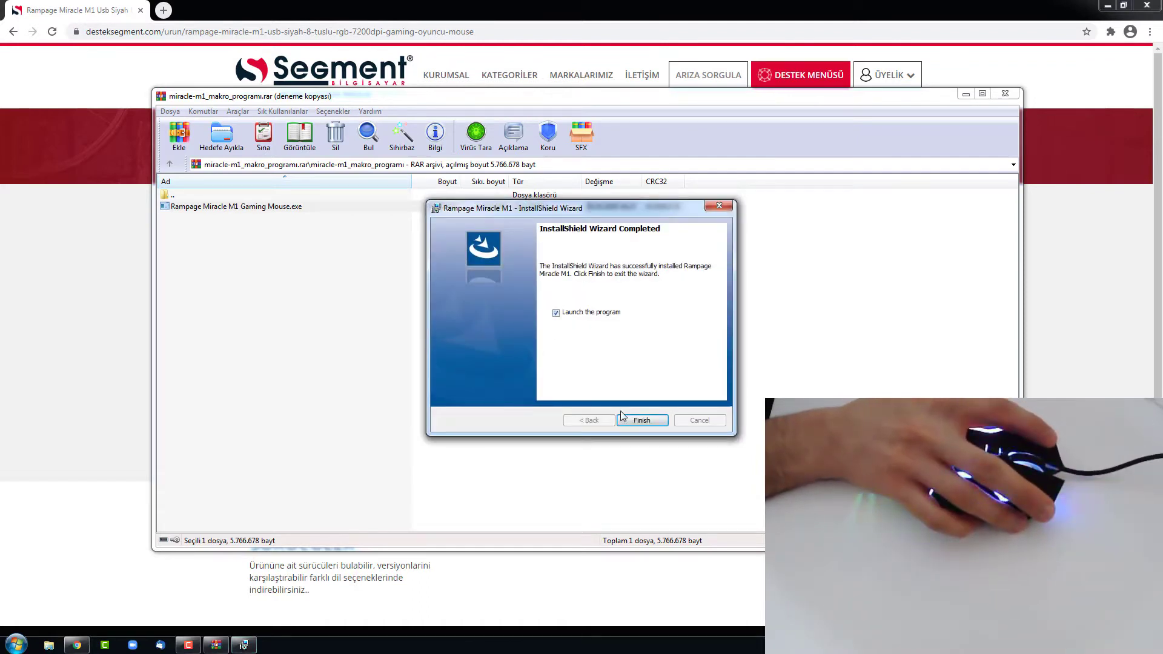
click(642, 421)
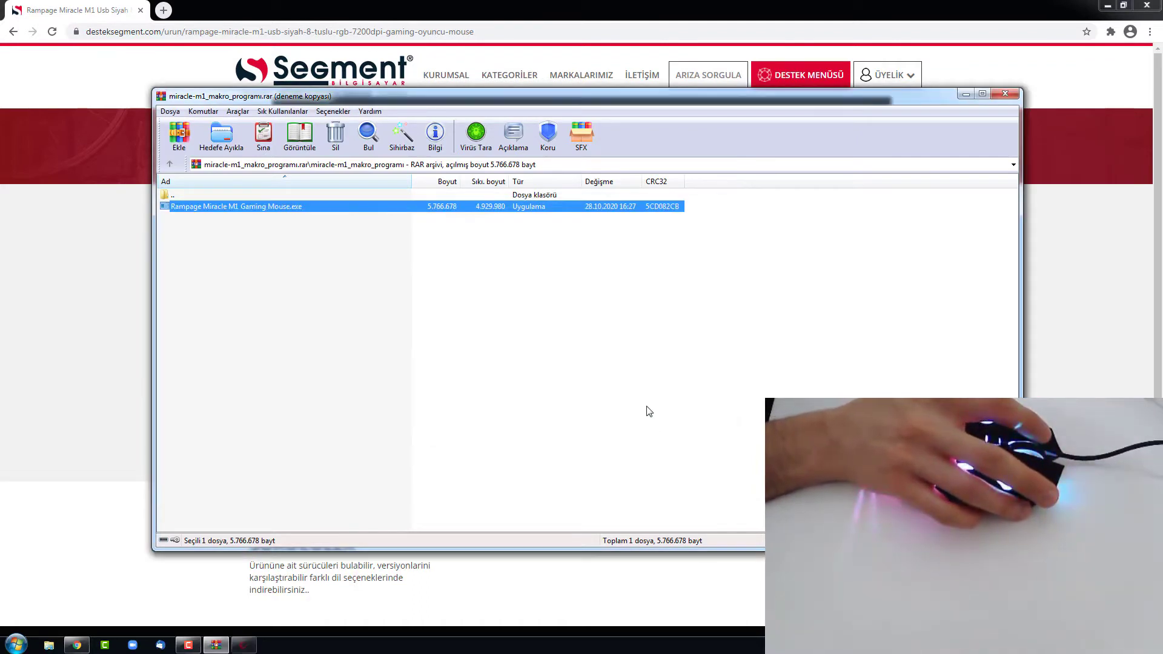
Close the RAR archive window and move the mouse configuration window toward the desktop's upper-left area
drag(913, 90, 911, 118)
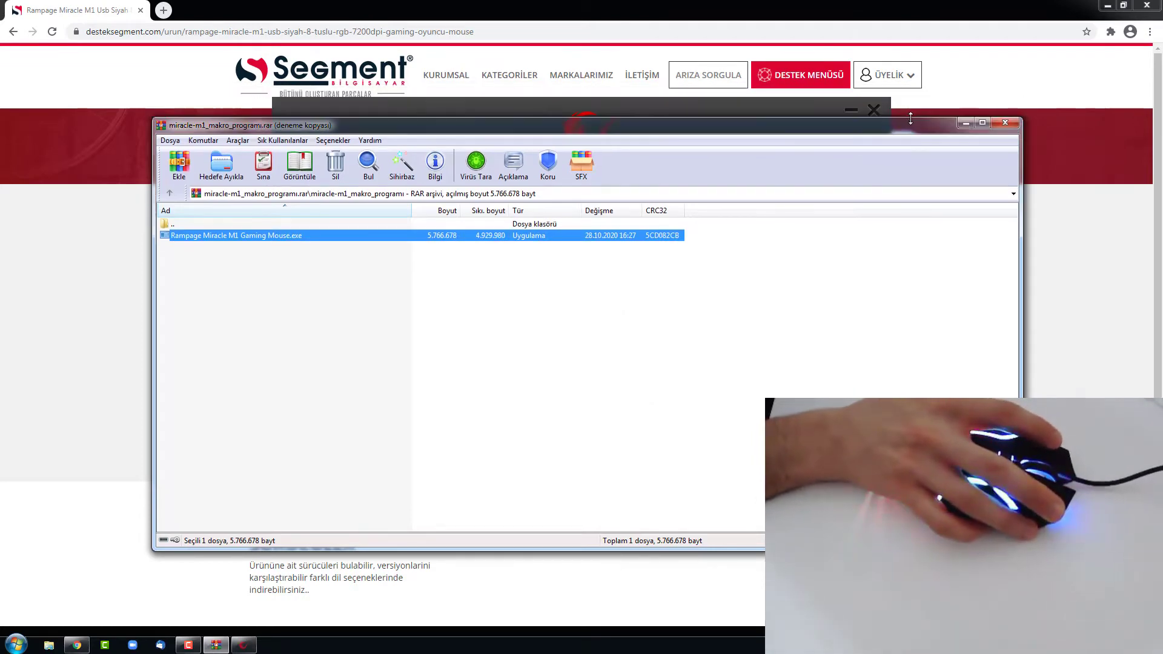
click(1005, 123)
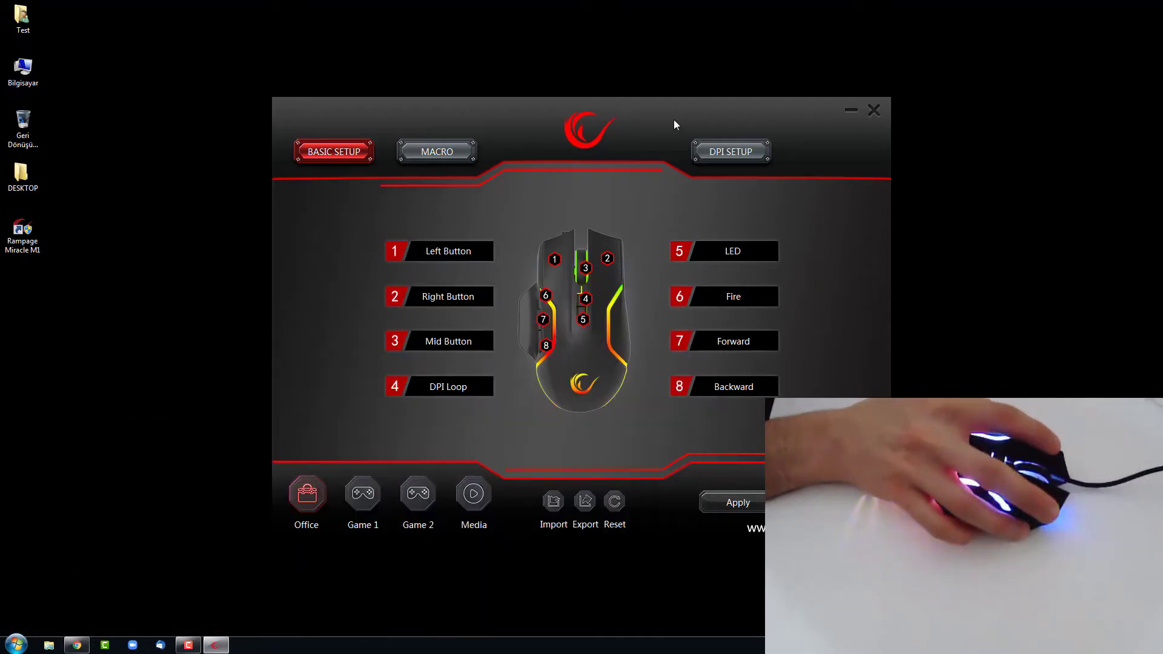
drag(673, 119, 496, 2)
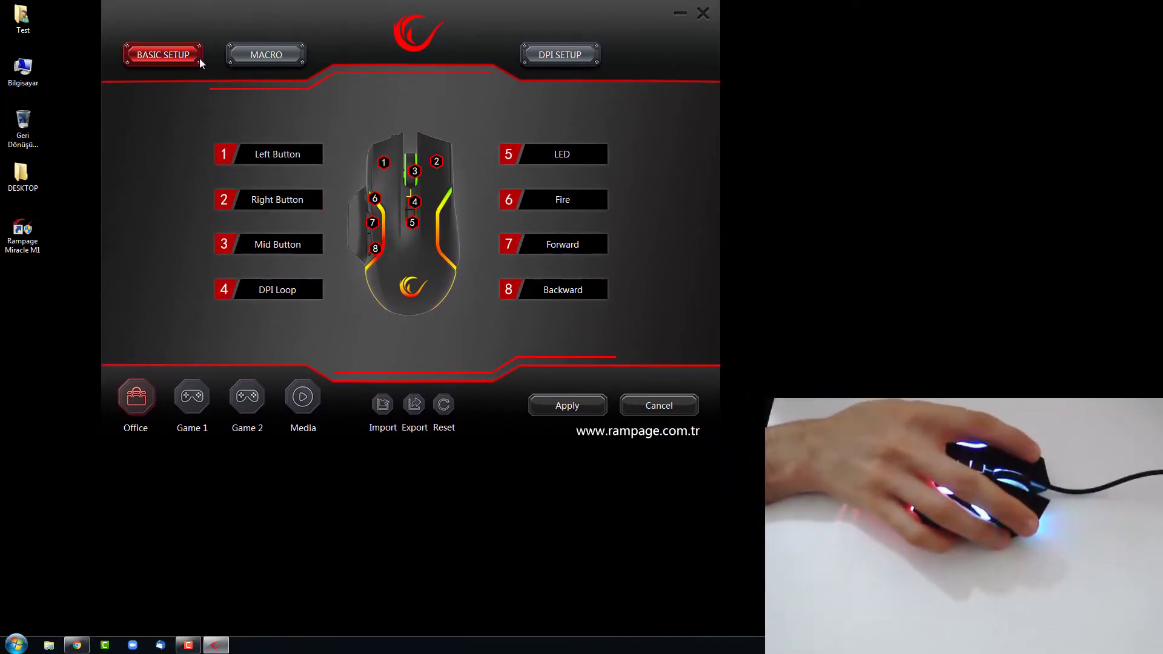
Examine the functions that can be assigned to mouse buttons 1, 2 and 3, leaving the assignments as they are
click(278, 161)
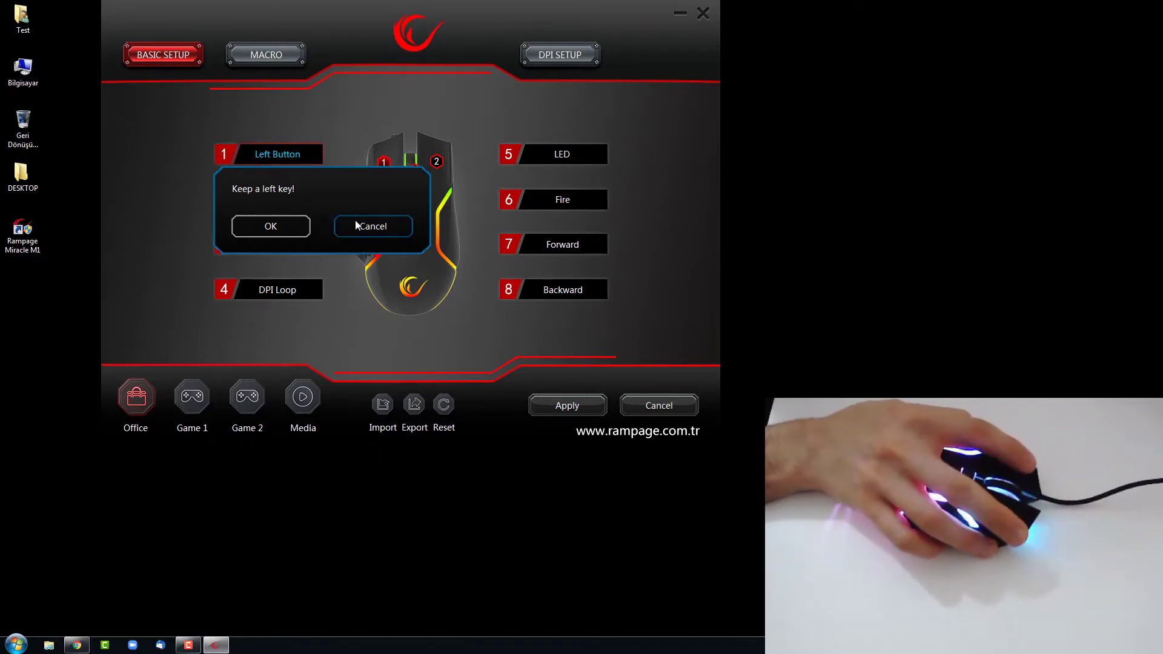
click(339, 226)
click(300, 202)
click(316, 248)
click(278, 244)
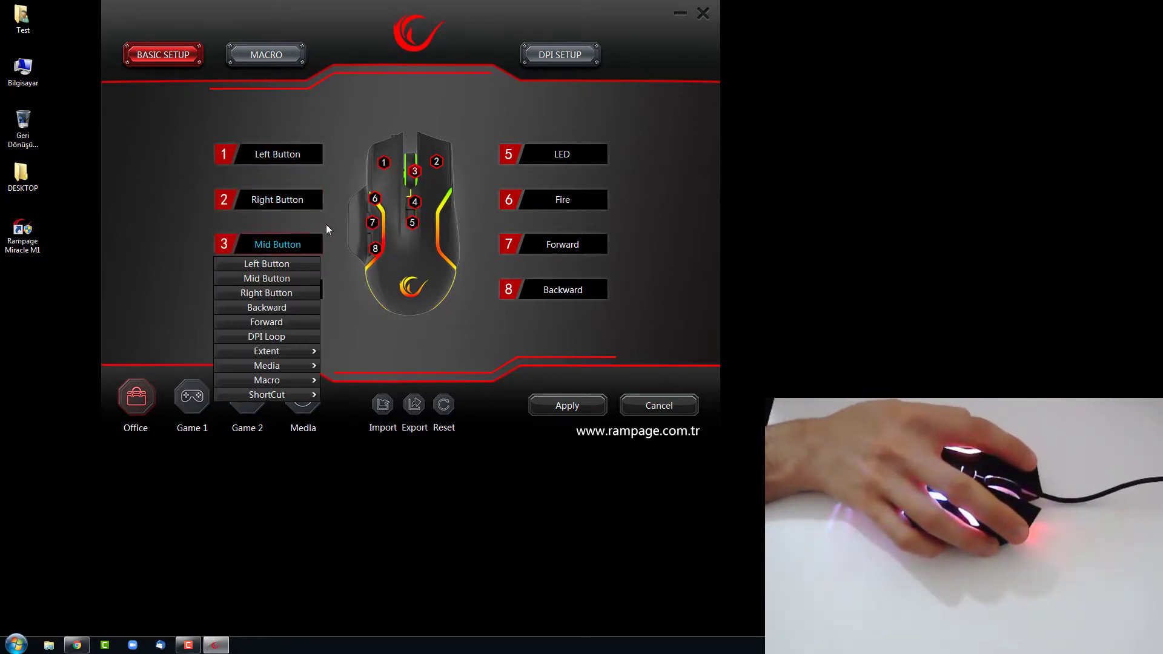
click(339, 217)
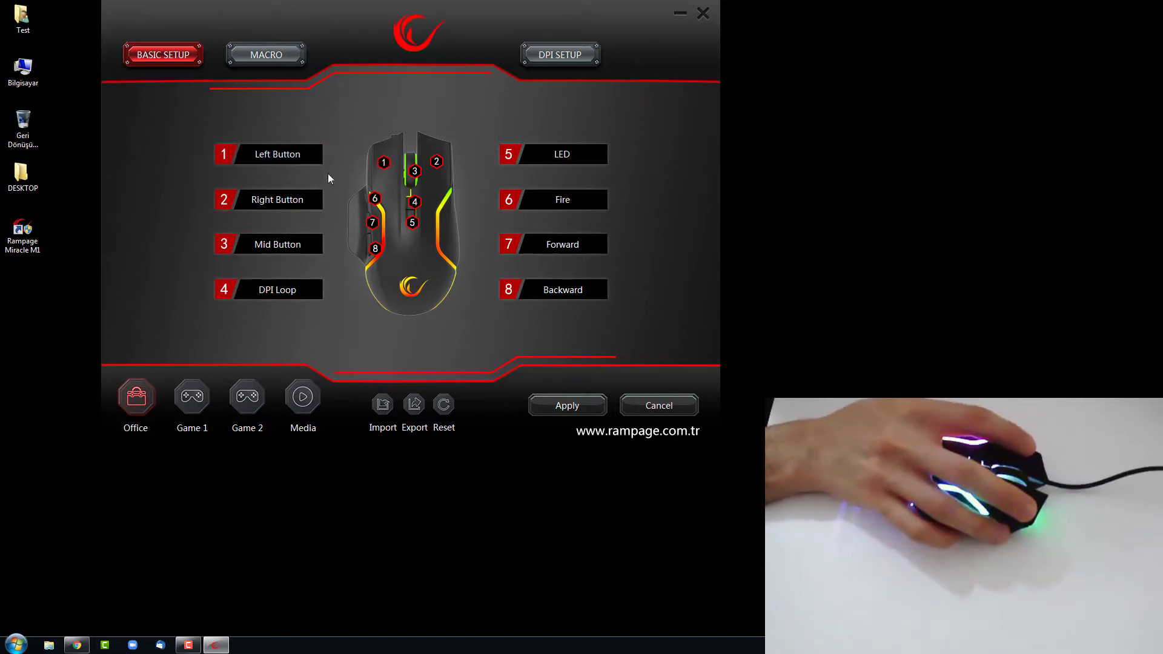
Assign Double Click to mouse button 2, and set the button back to Right Button
click(277, 201)
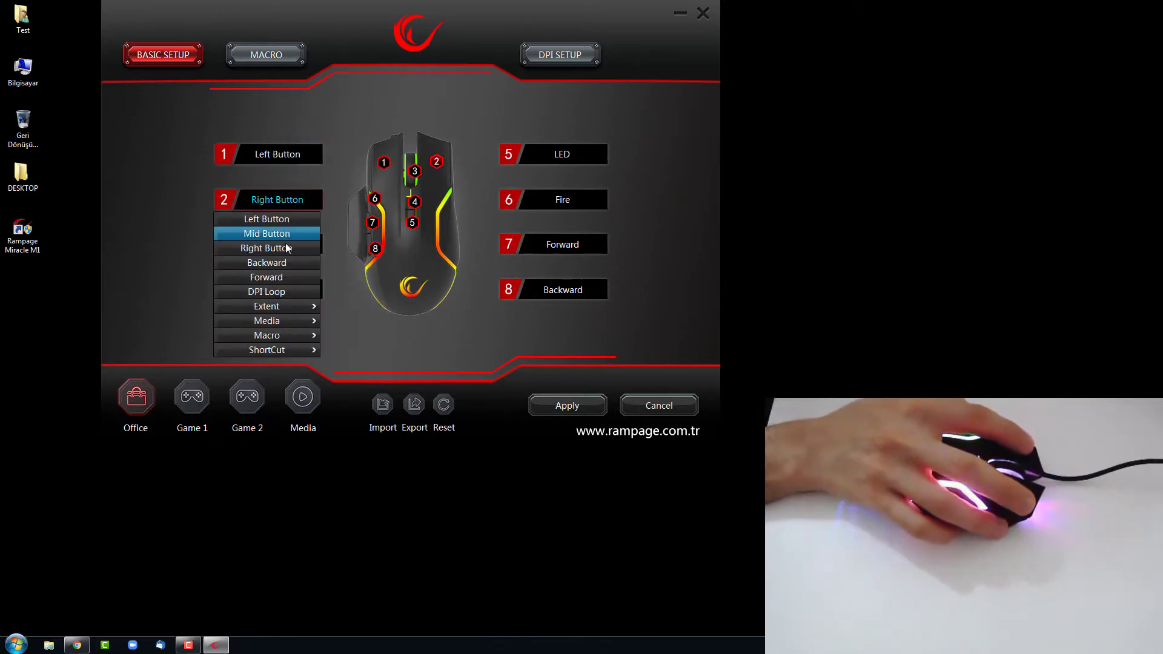
mouse_move(289, 308)
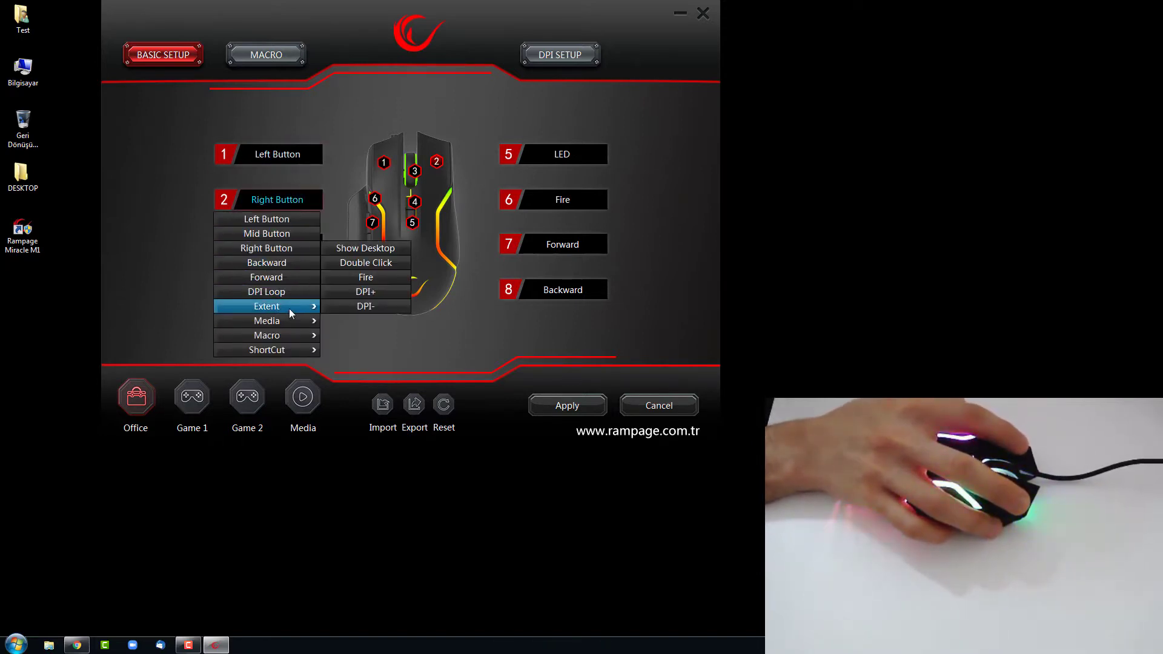
click(380, 262)
click(274, 201)
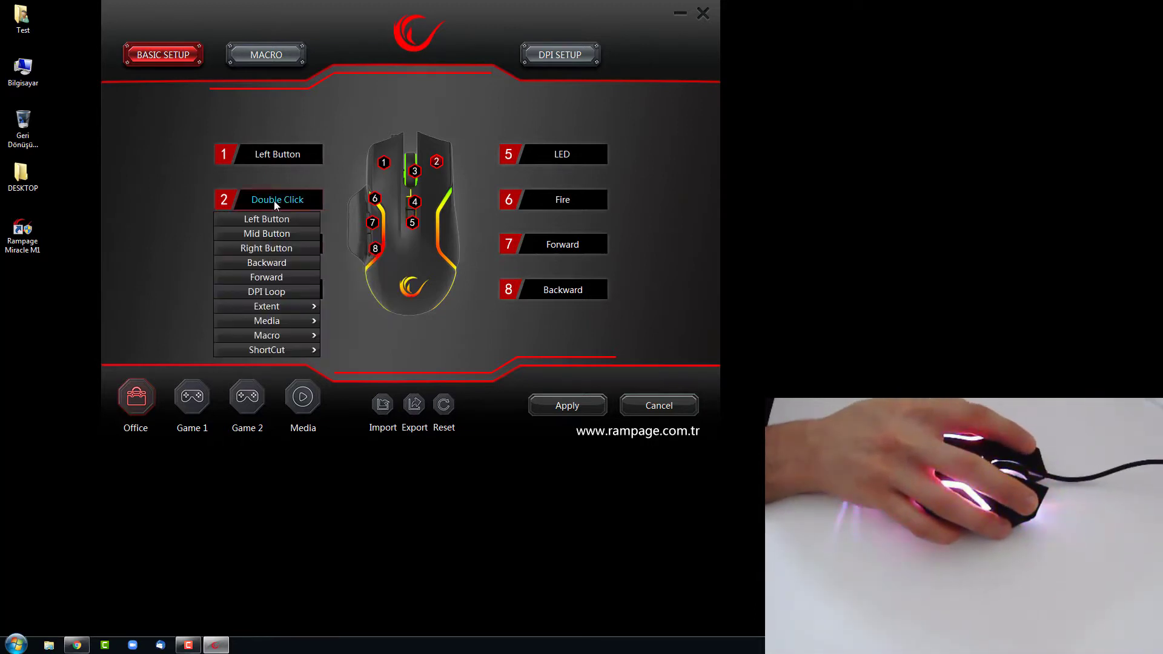
click(281, 249)
Examine the media functions available for mouse button 3
click(286, 246)
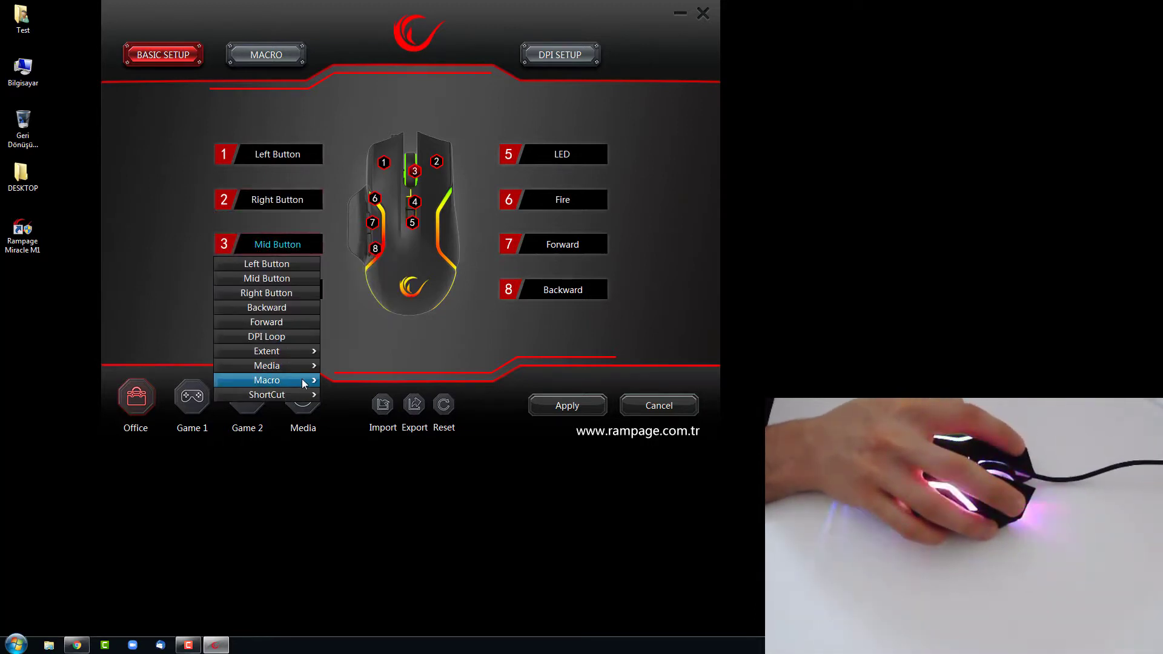
mouse_move(278, 364)
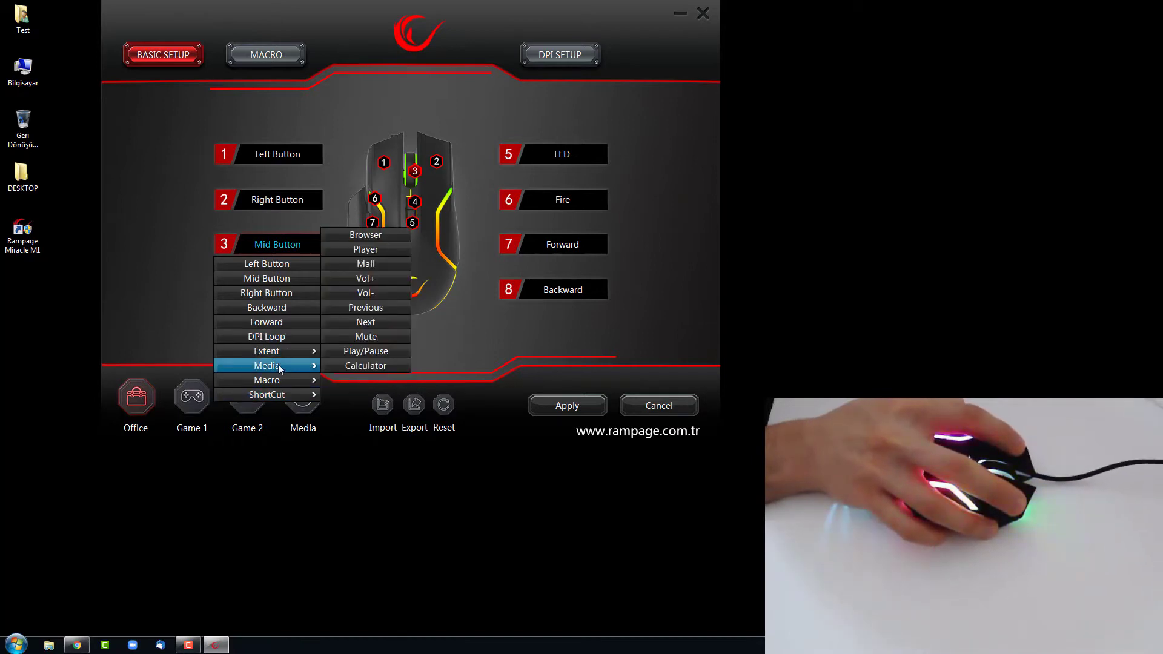
click(370, 137)
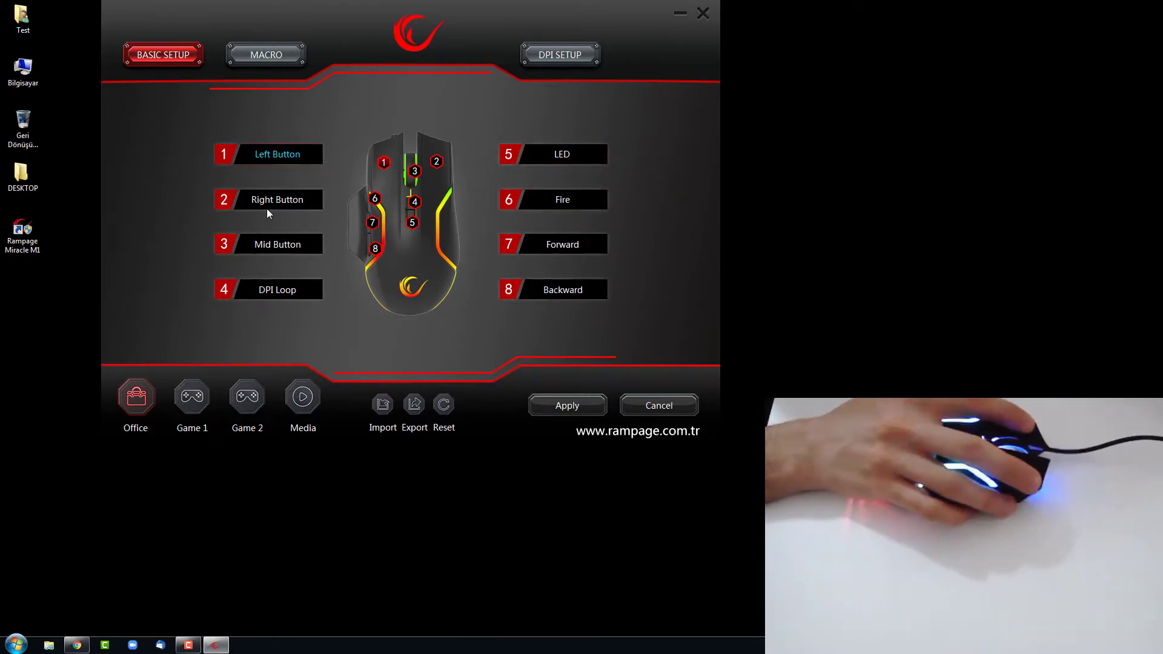
Assign Left Button to mouse button 3 to unlock button 1's options, and set button 3 back to Mid Button
click(270, 157)
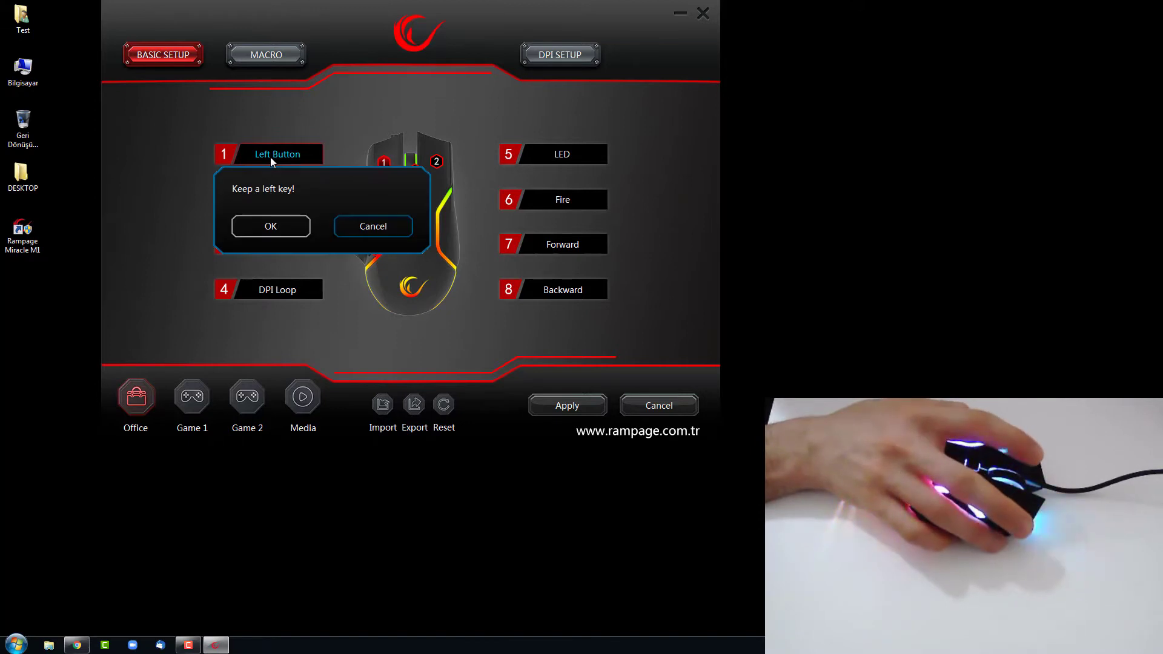
click(376, 233)
click(269, 245)
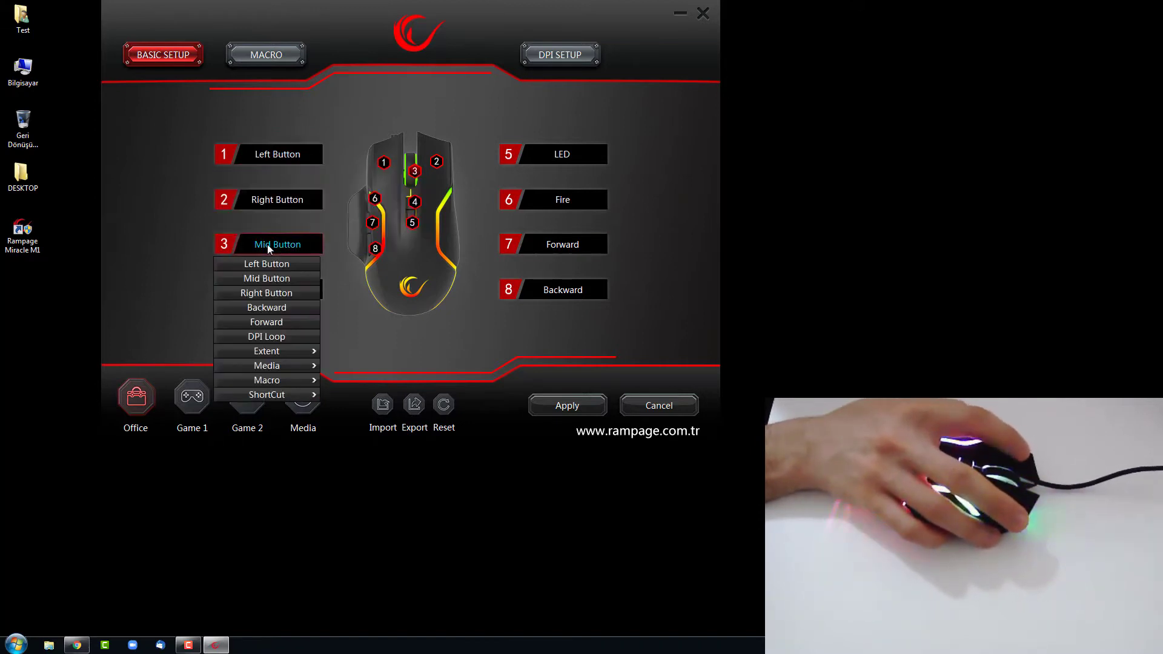
click(280, 263)
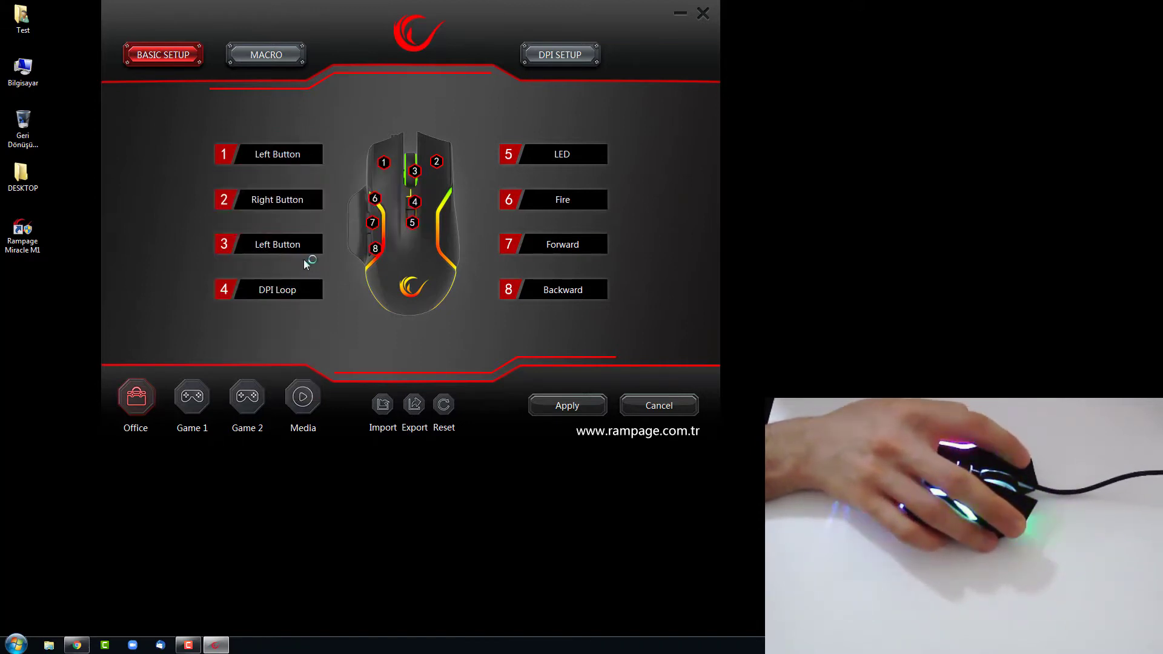
click(281, 156)
click(293, 125)
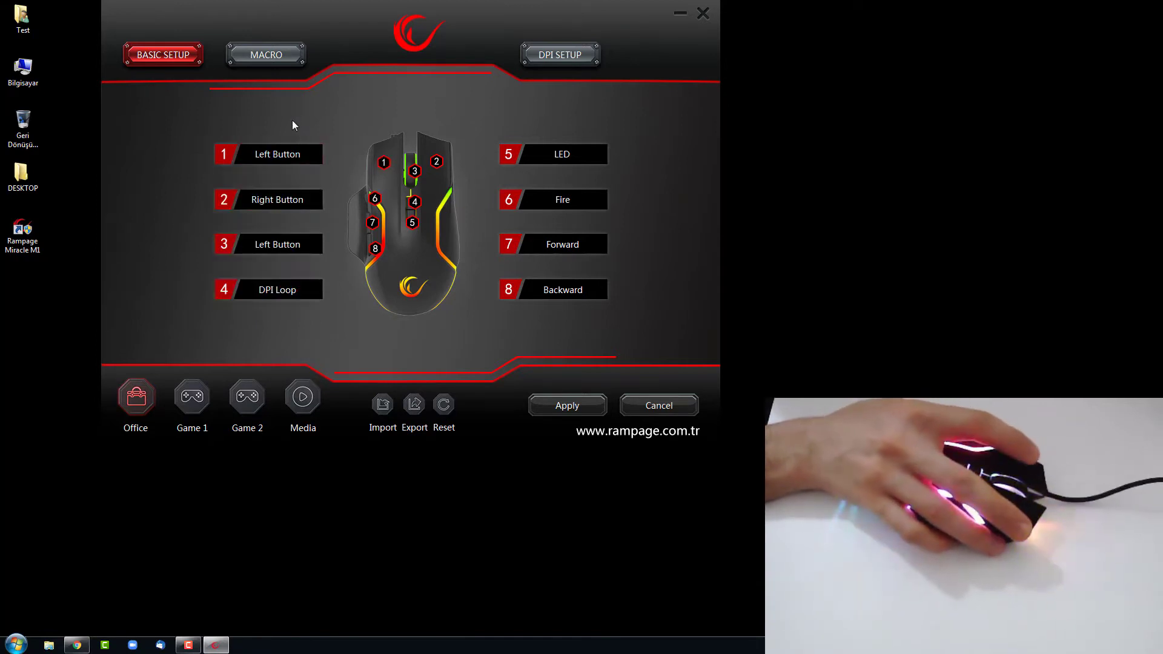
click(264, 245)
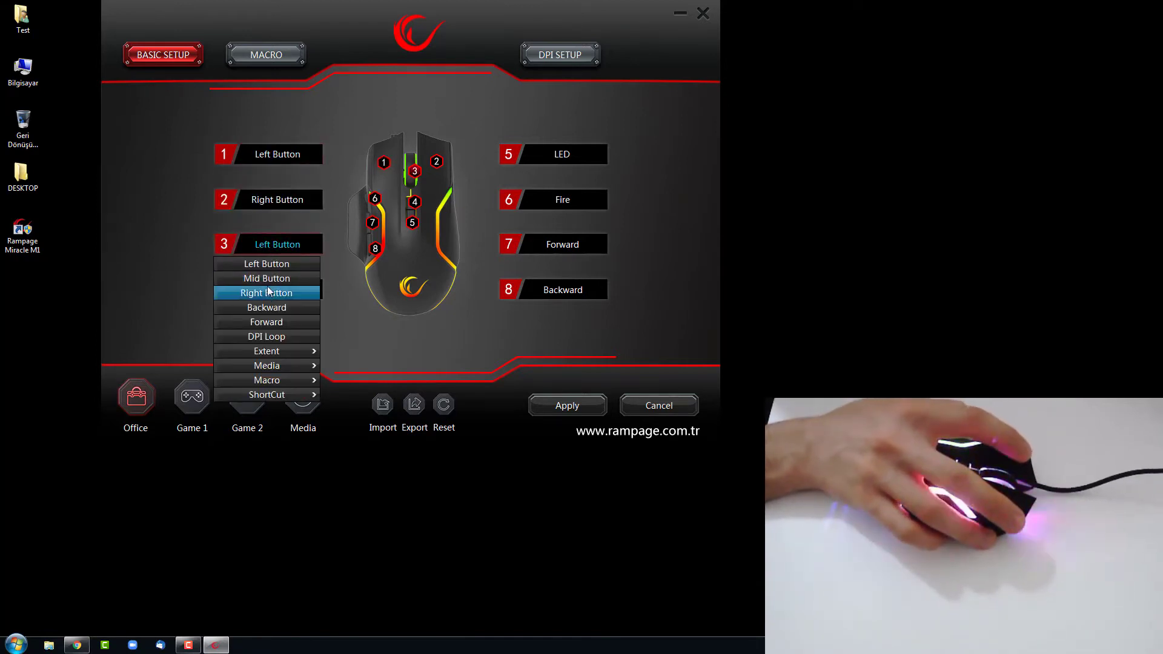
click(266, 278)
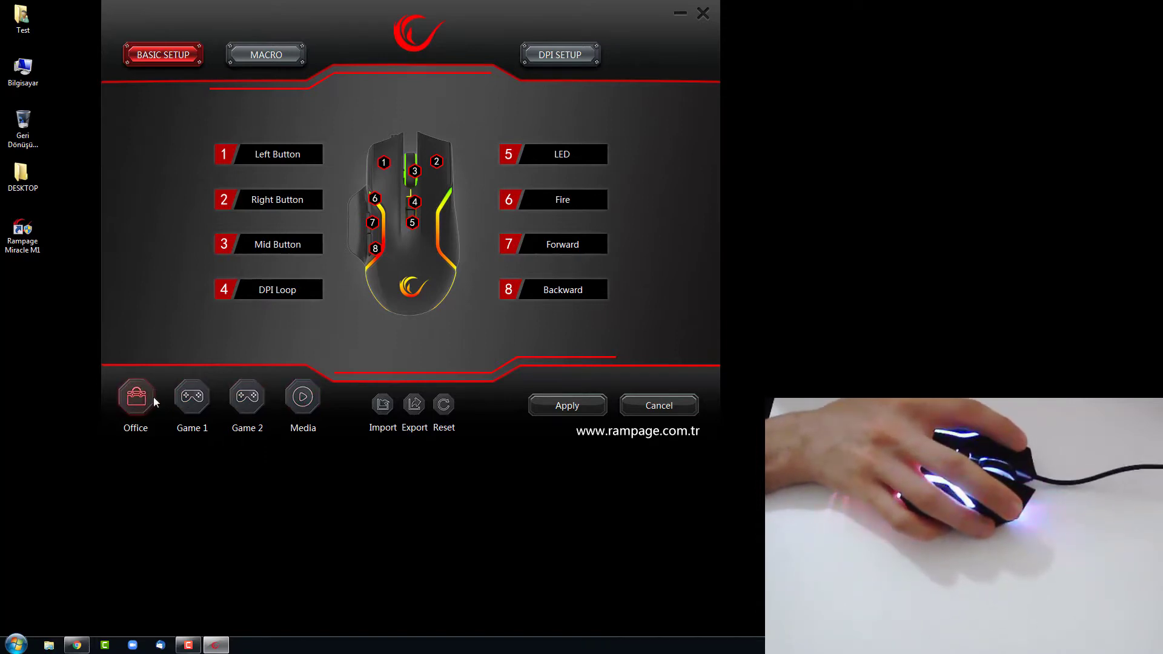
Browse the Game 1, Game 2 and Media profiles and return to the Office profile
click(192, 397)
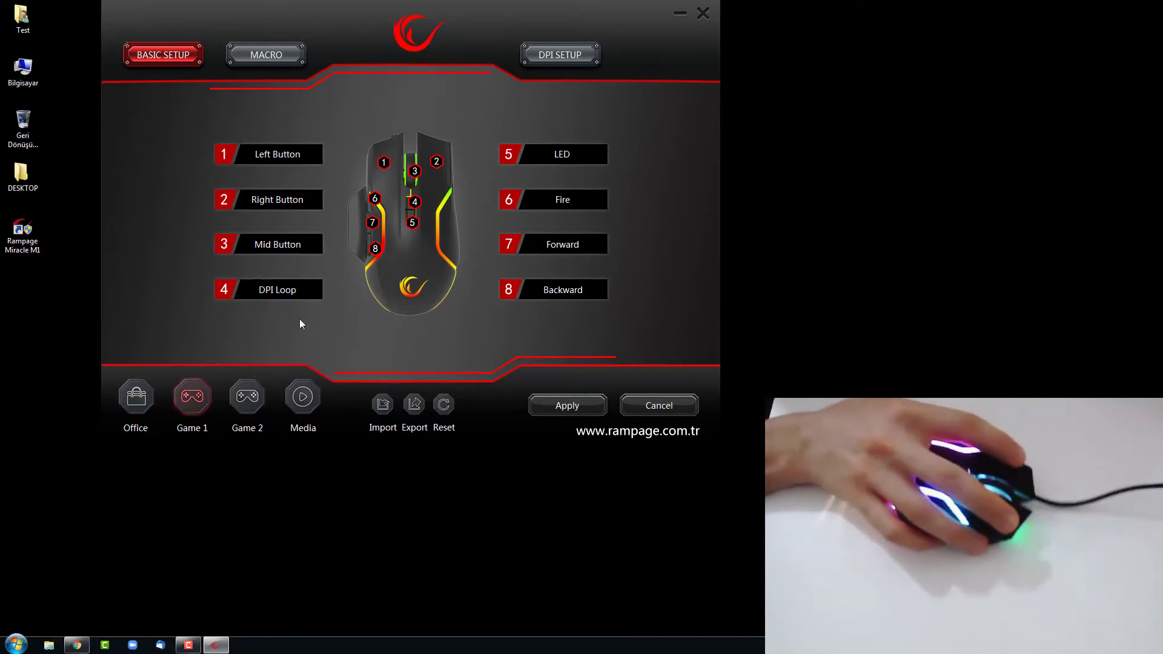
click(293, 394)
click(243, 399)
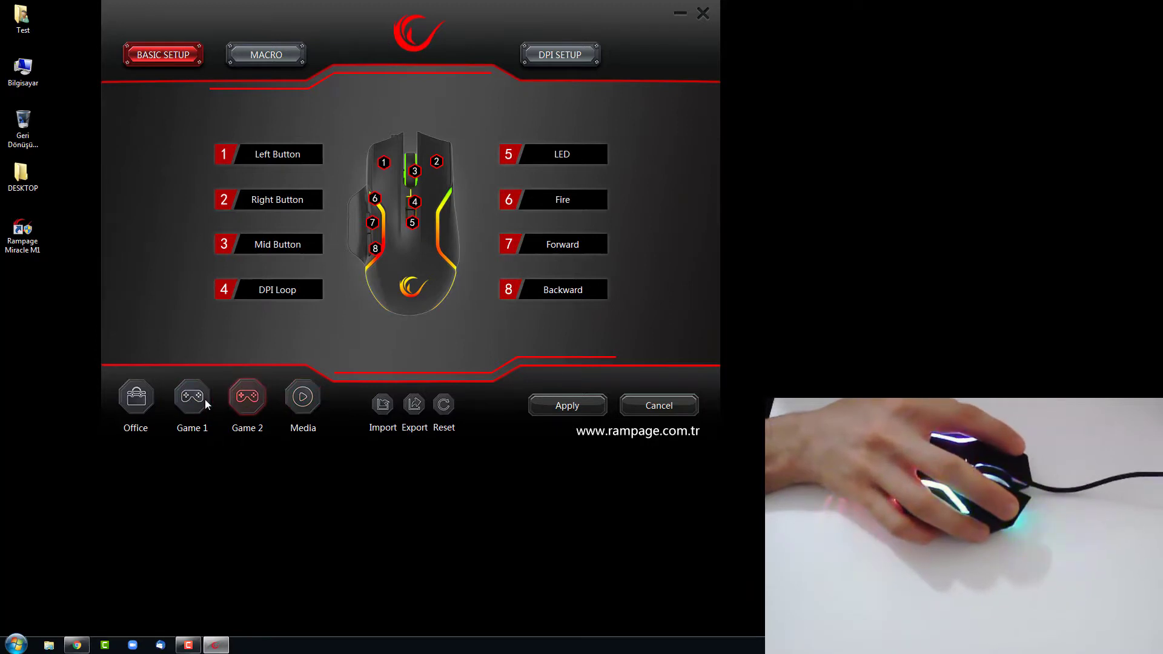
click(192, 397)
click(136, 396)
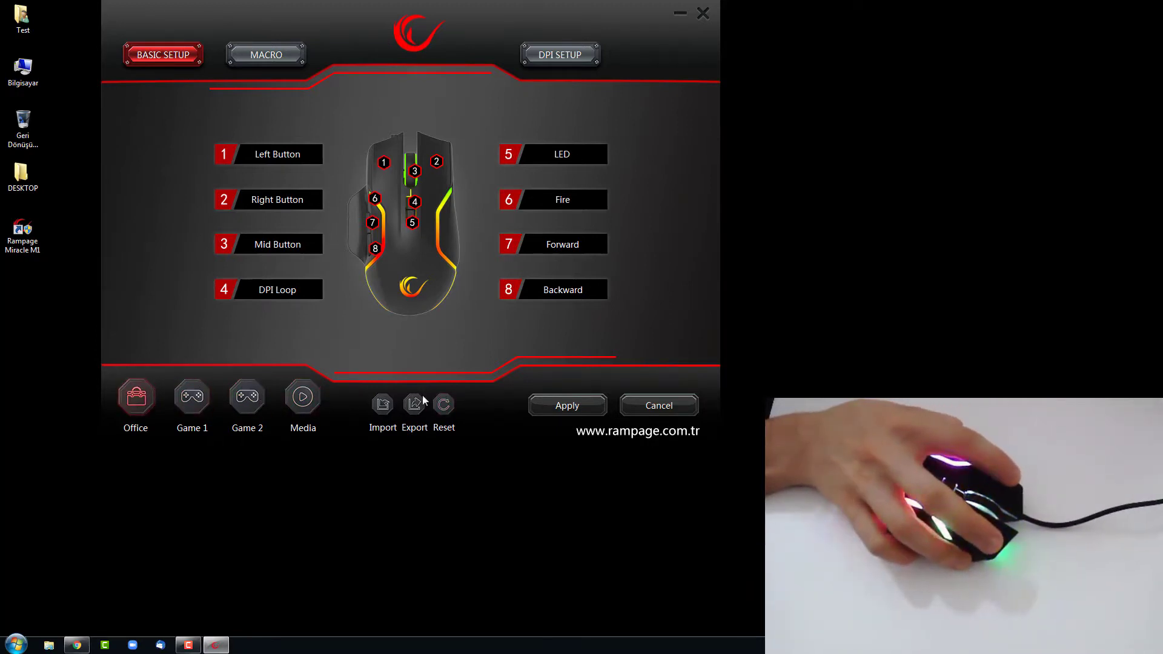
Reset the Office profile and set the pointer precision to 5 in the DPI setup
click(444, 405)
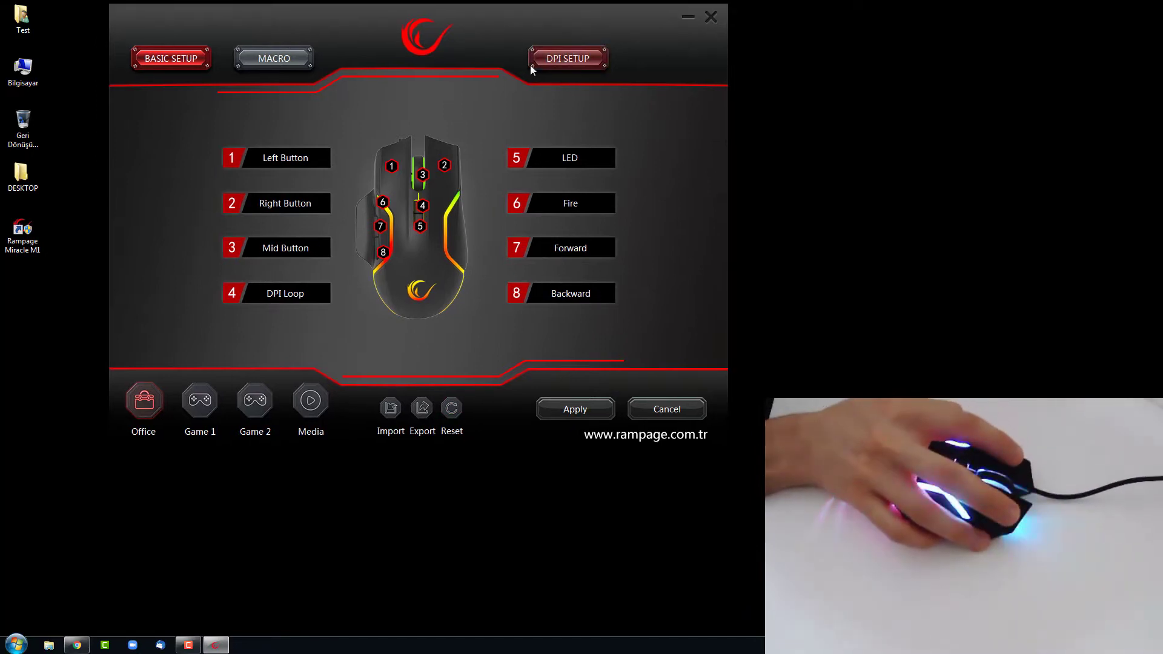
click(572, 60)
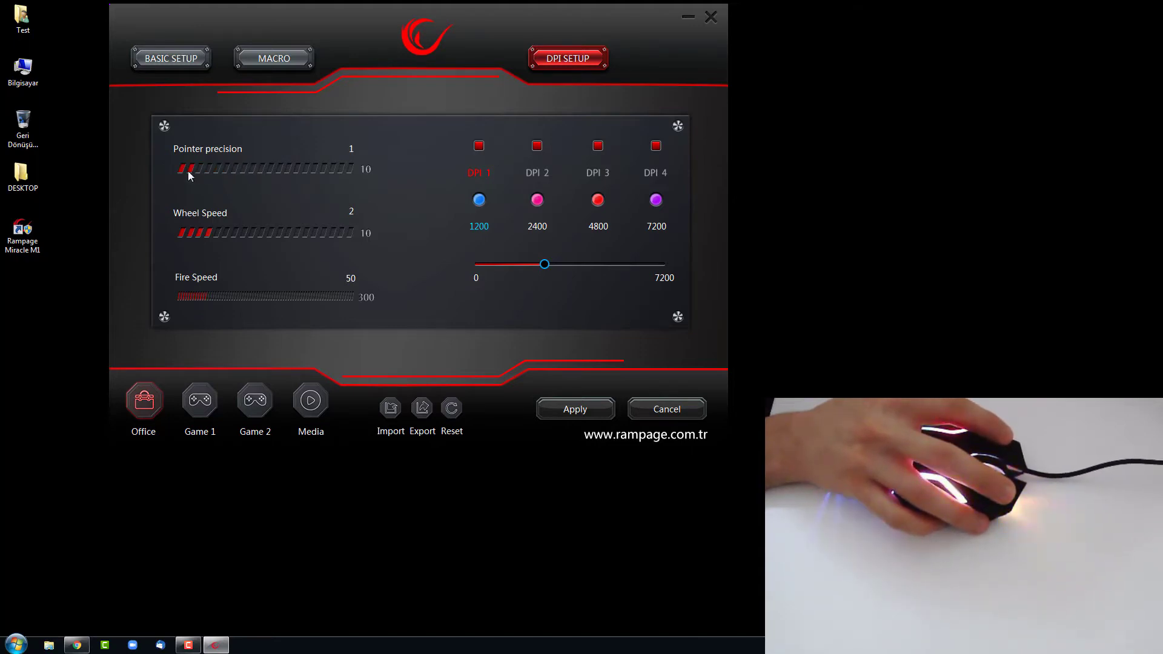
drag(308, 166, 262, 169)
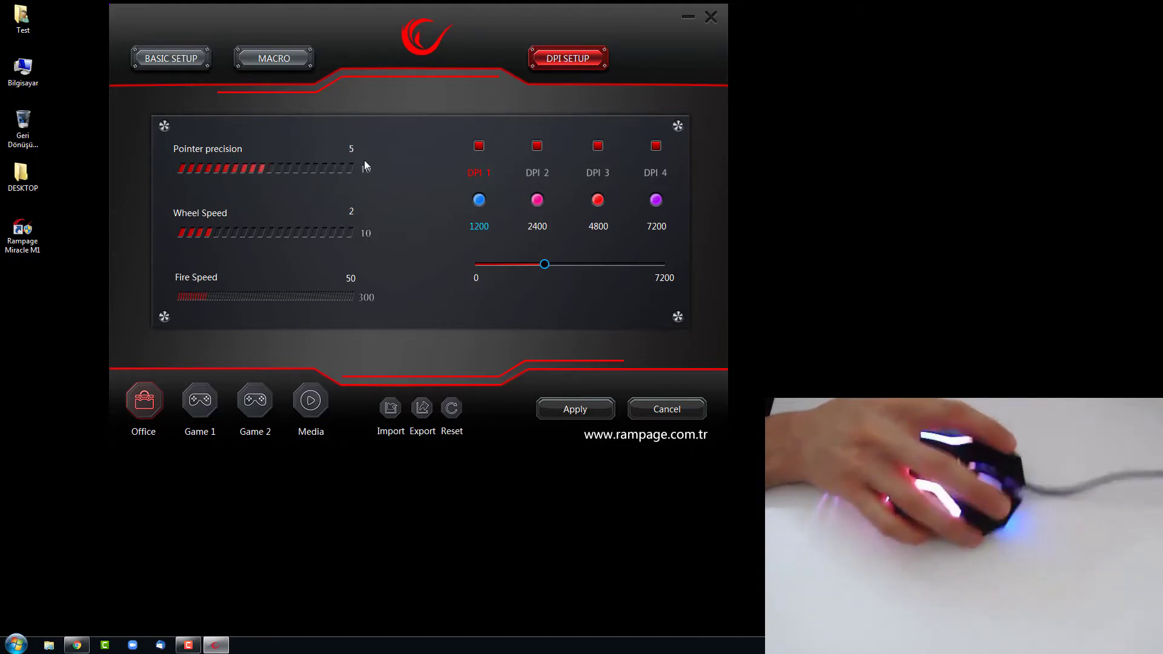
click(355, 172)
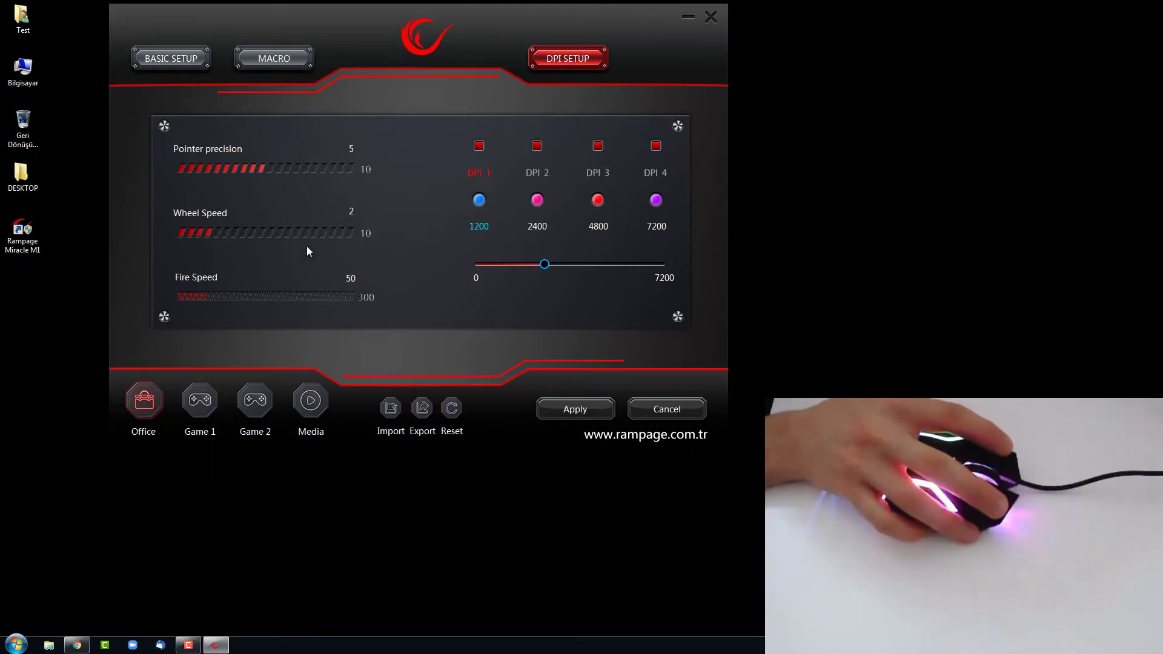
Try a wheel speed of 10, and settle on wheel speed 1 and fire speed 8
drag(246, 234, 331, 236)
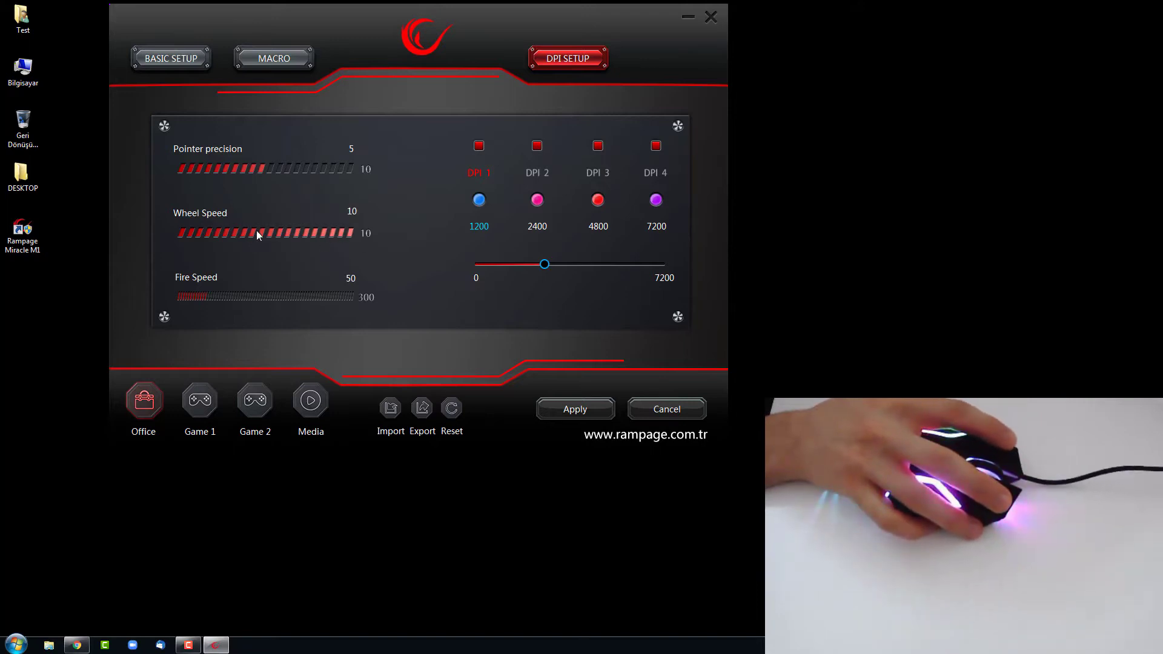
drag(258, 235, 351, 238)
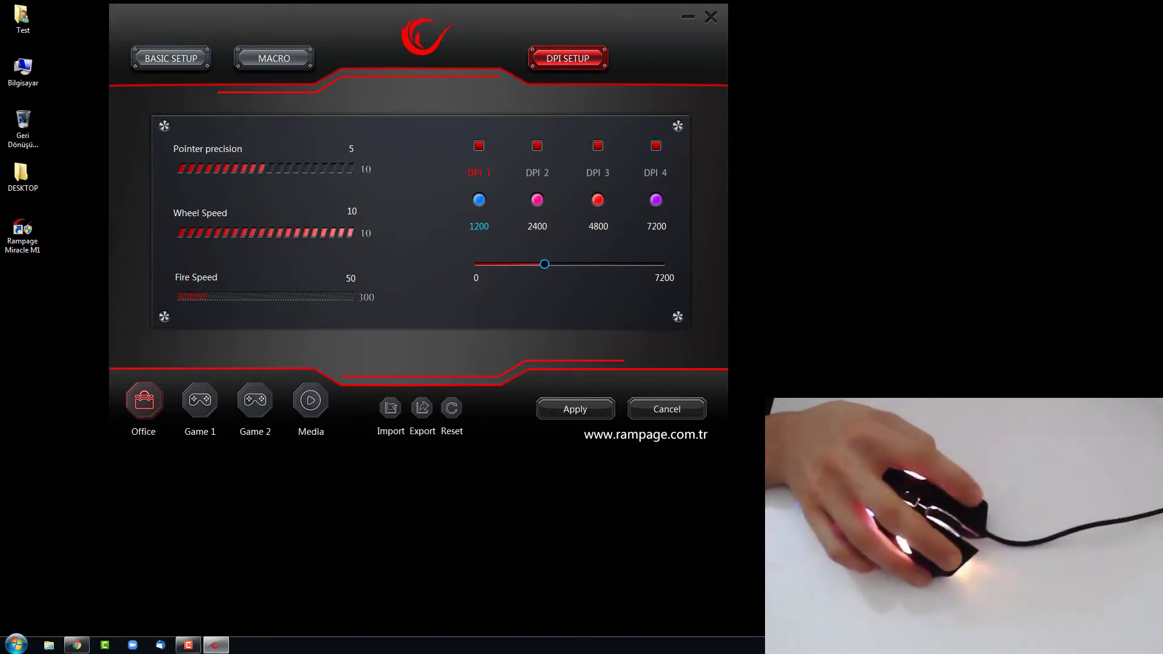
click(181, 236)
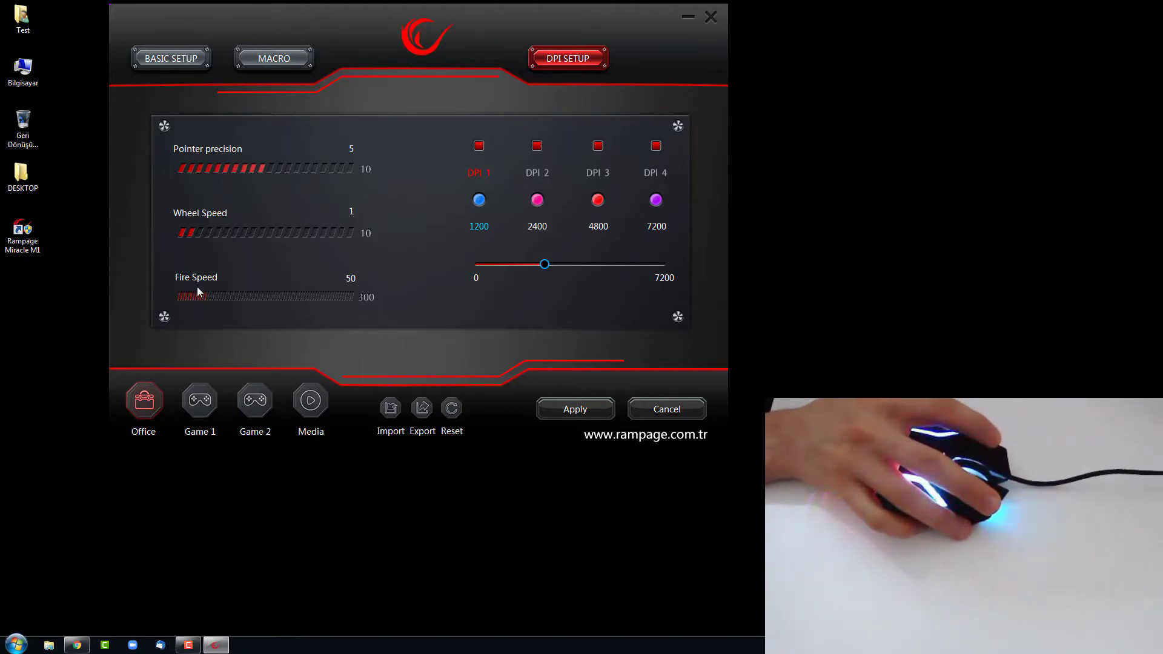
drag(198, 292, 185, 299)
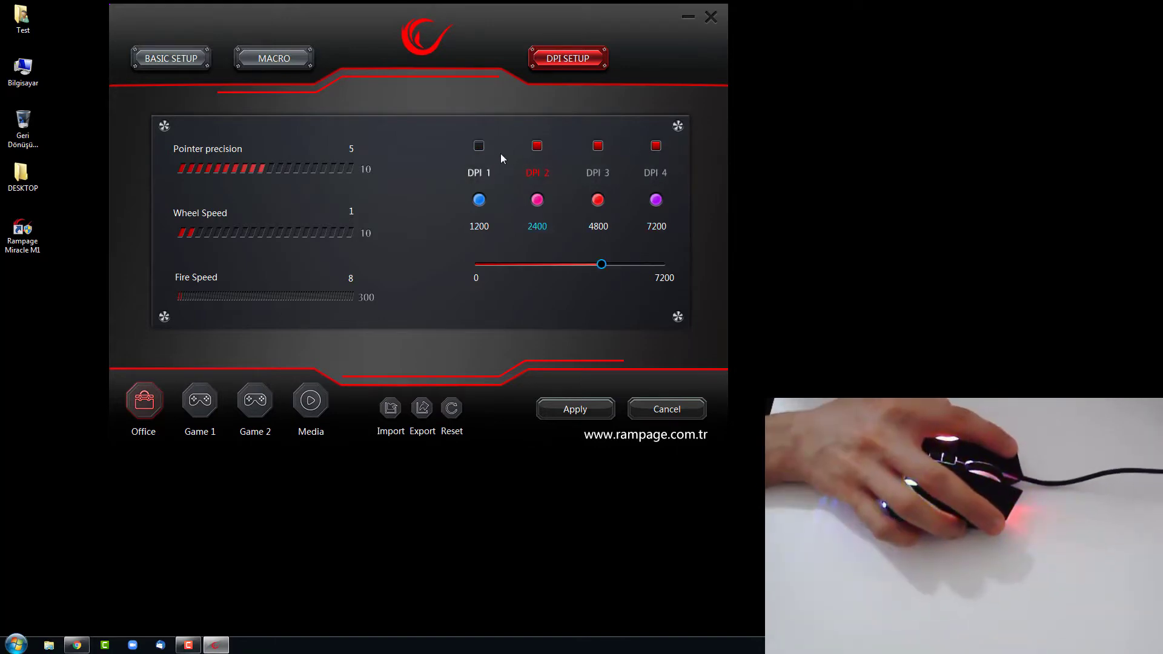
Disable the DPI 2 level and set the DPI 3 level to 1400
click(538, 146)
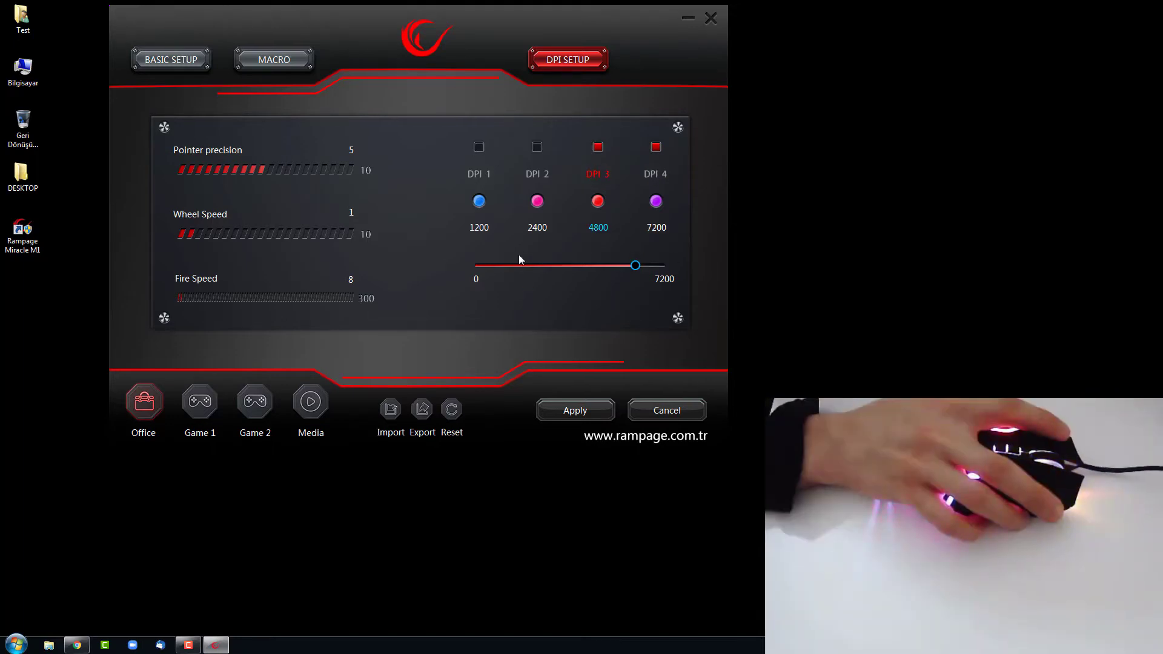
drag(513, 269, 522, 267)
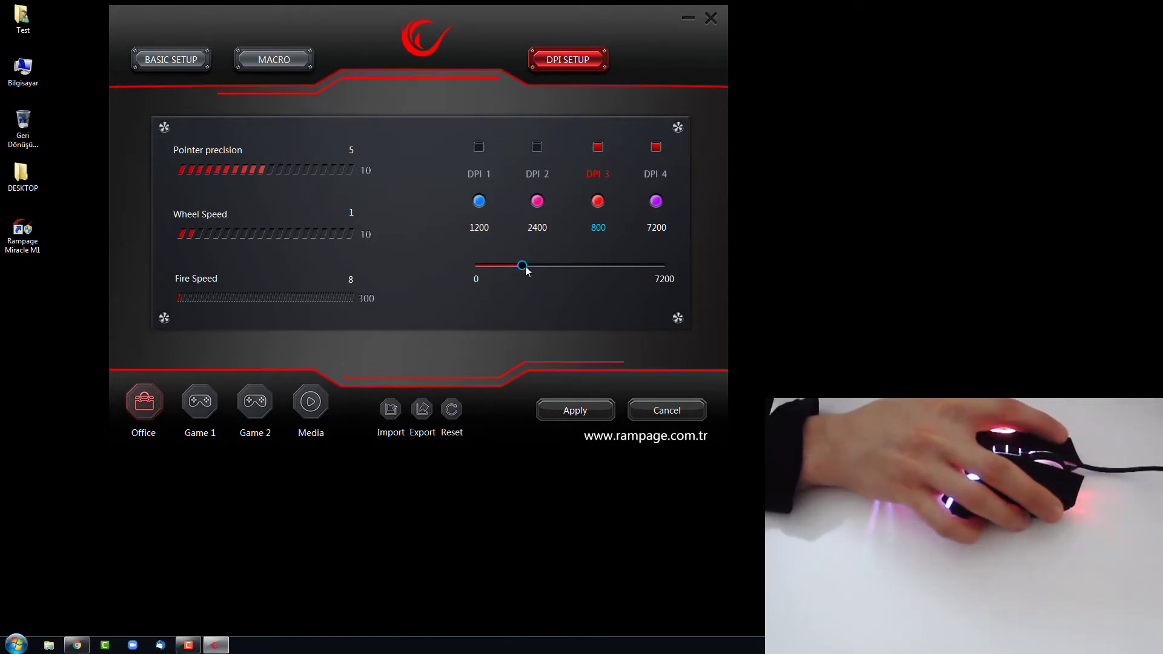
scroll(526, 271, up, 2)
drag(531, 268, 545, 268)
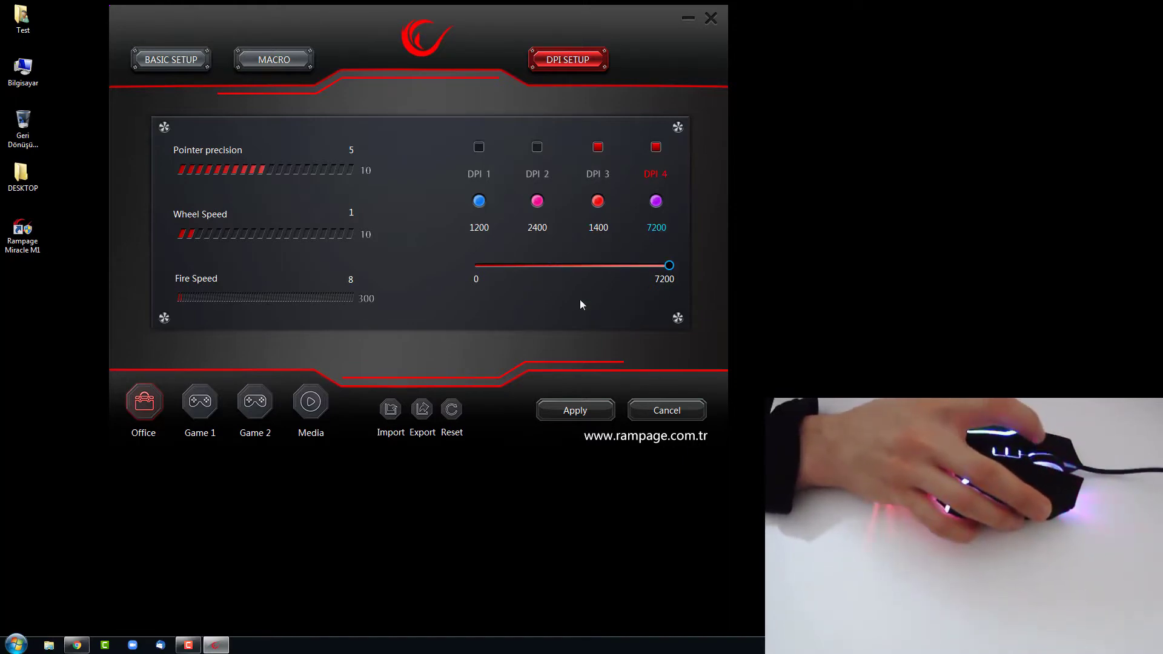
Enable all four DPI levels, set DPI 4 to 1800, DPI 2 to 4000 and DPI 3 to 2400, and apply the settings
drag(612, 265, 579, 265)
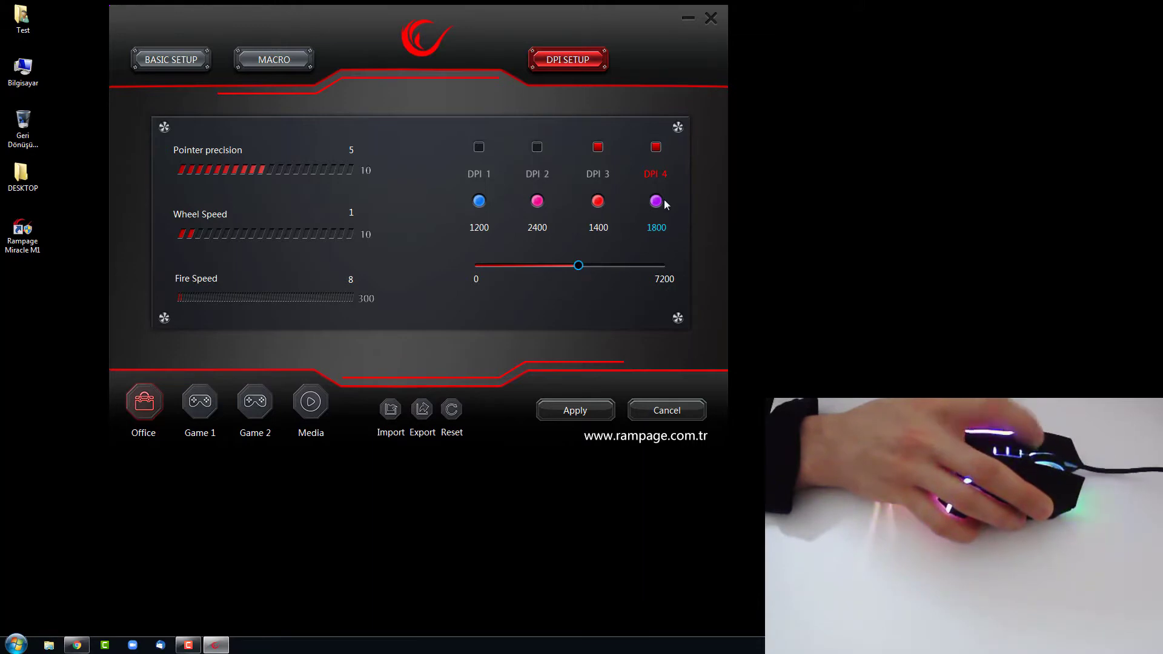
click(537, 149)
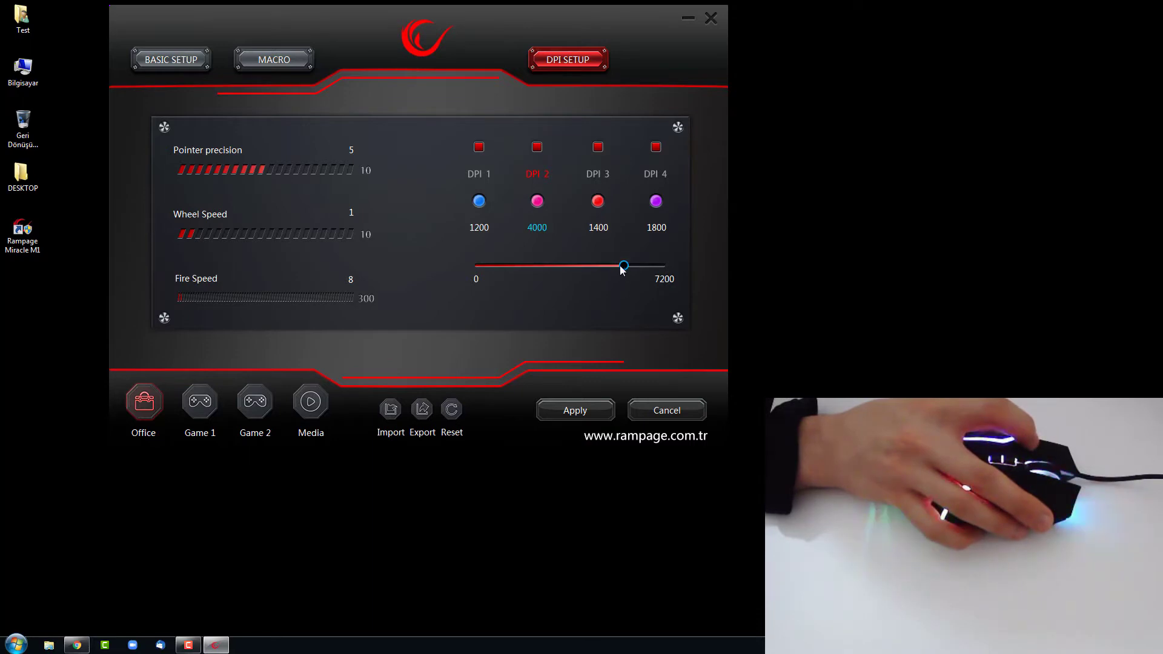
click(591, 225)
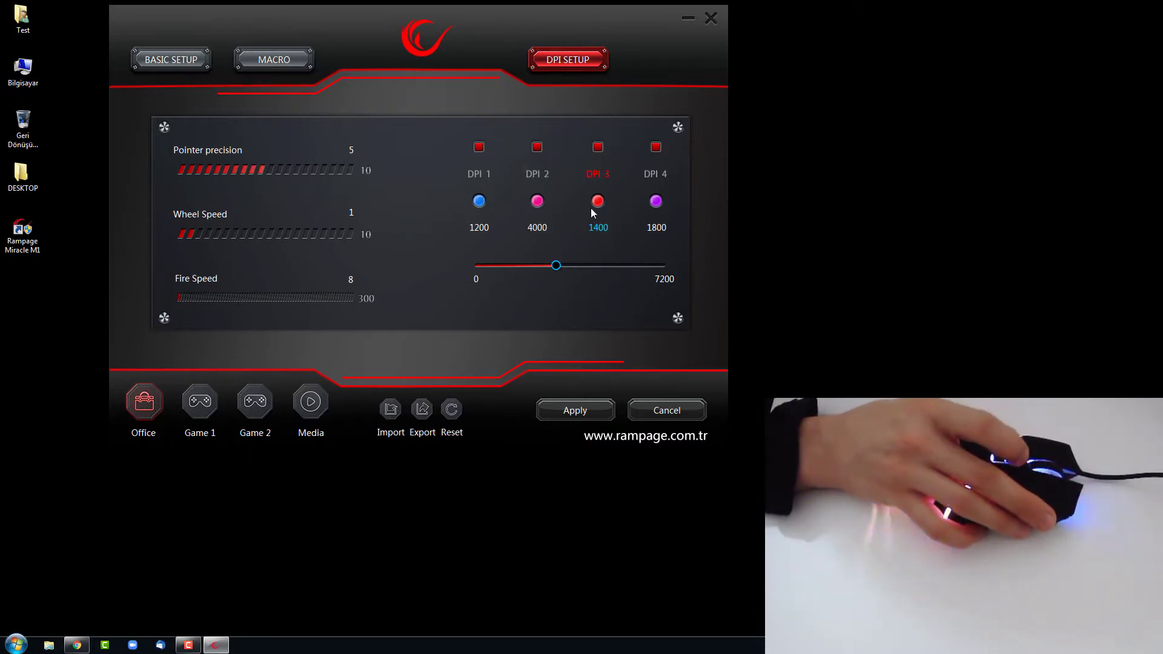
click(599, 265)
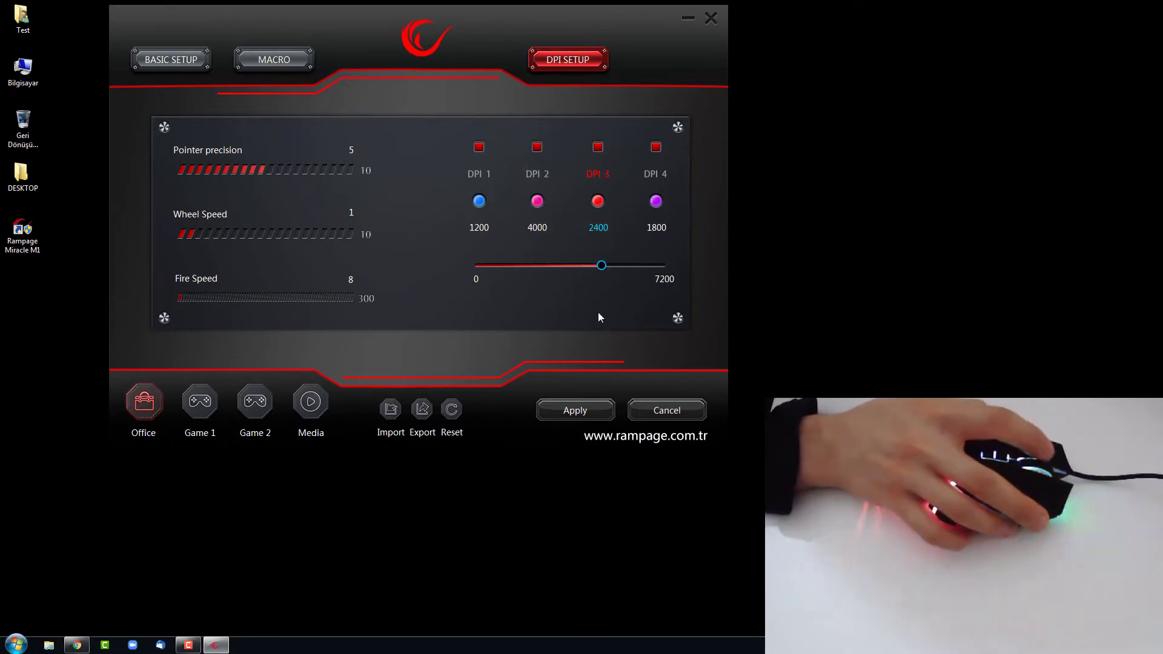
click(583, 407)
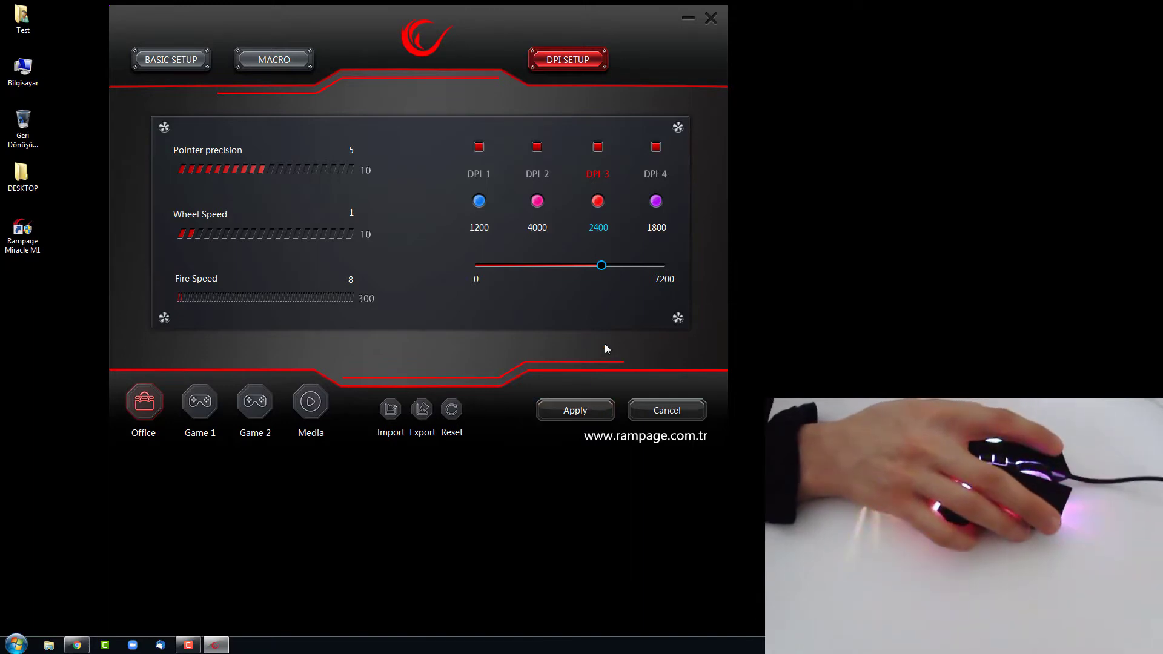
Create a new macro group named deneme in the macro list
click(274, 60)
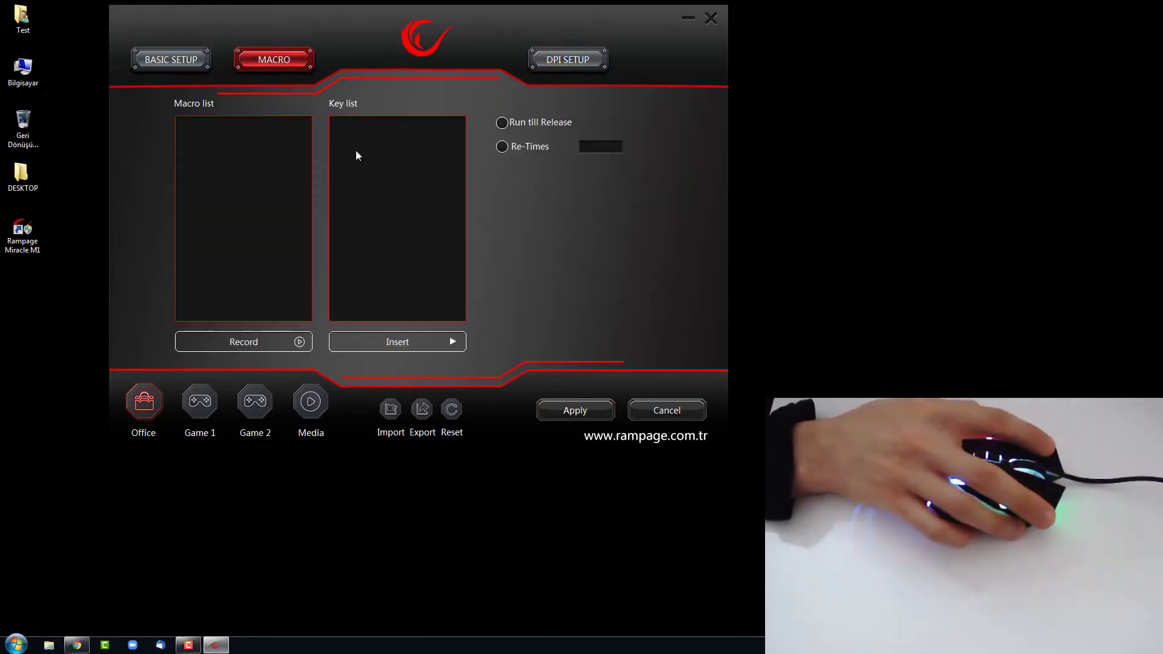
right_click(233, 157)
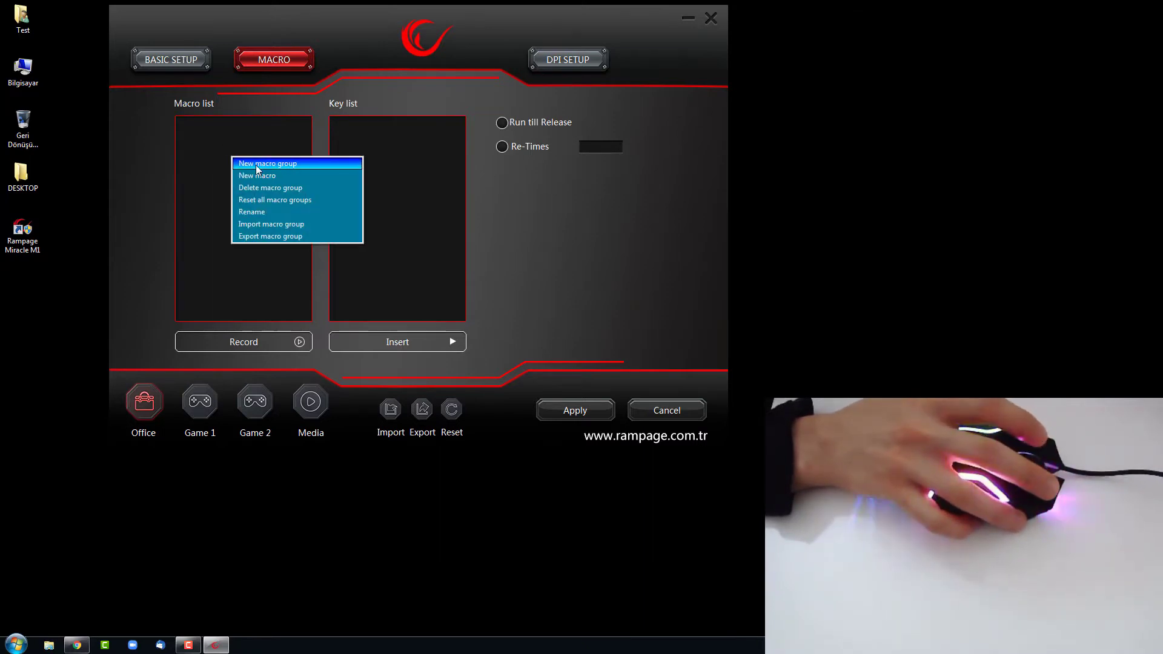
click(256, 164)
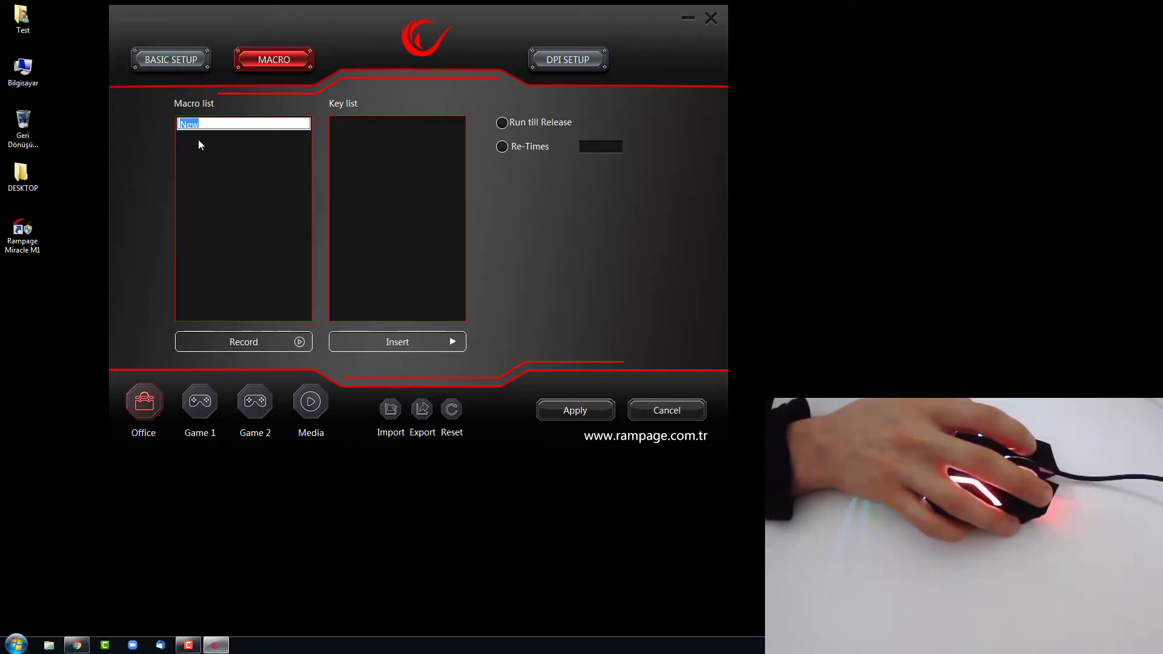
text(deneme)
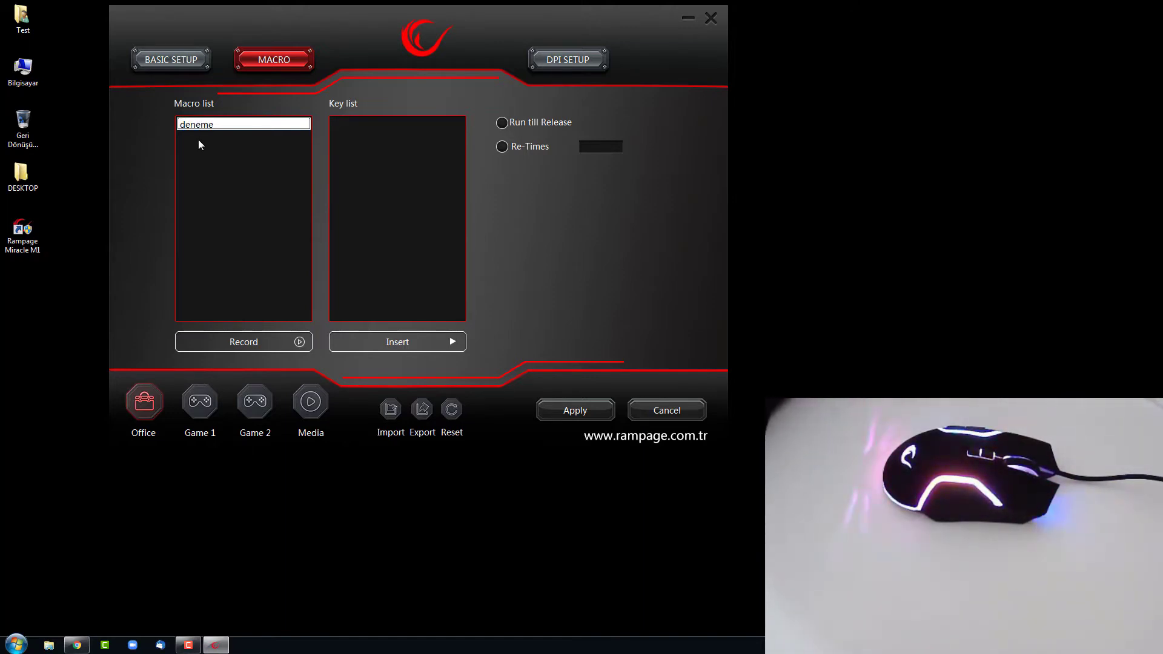
key(Return)
Add a new macro to the deneme group and rename it deneme1
right_click(206, 124)
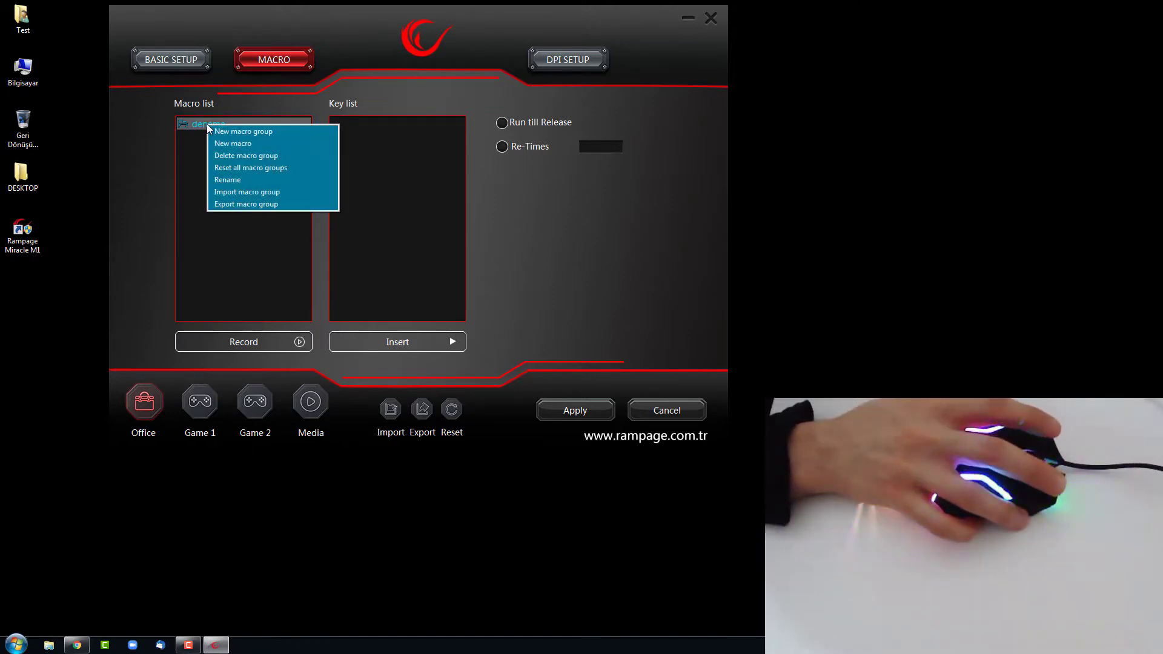
click(232, 143)
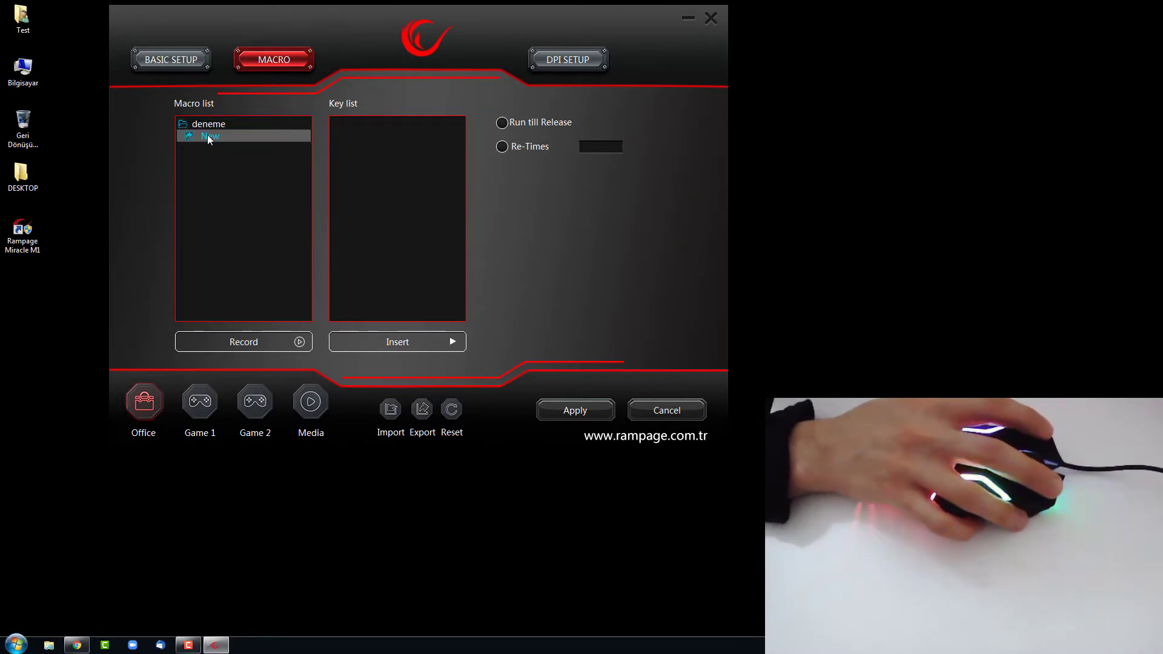
right_click(208, 137)
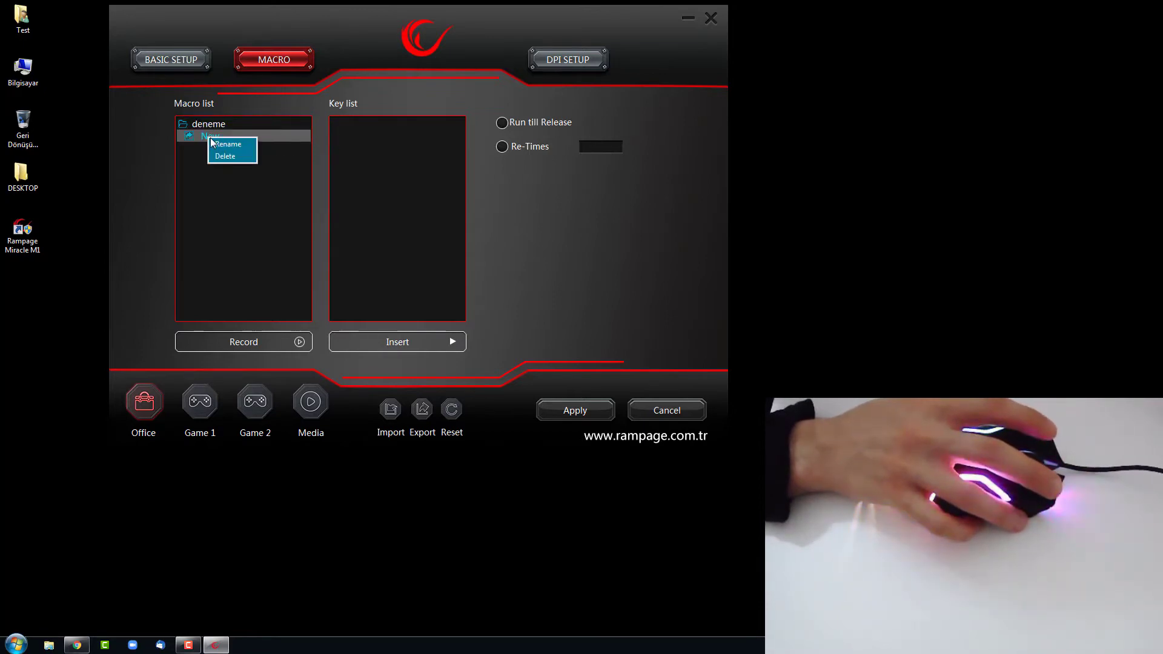
click(227, 145)
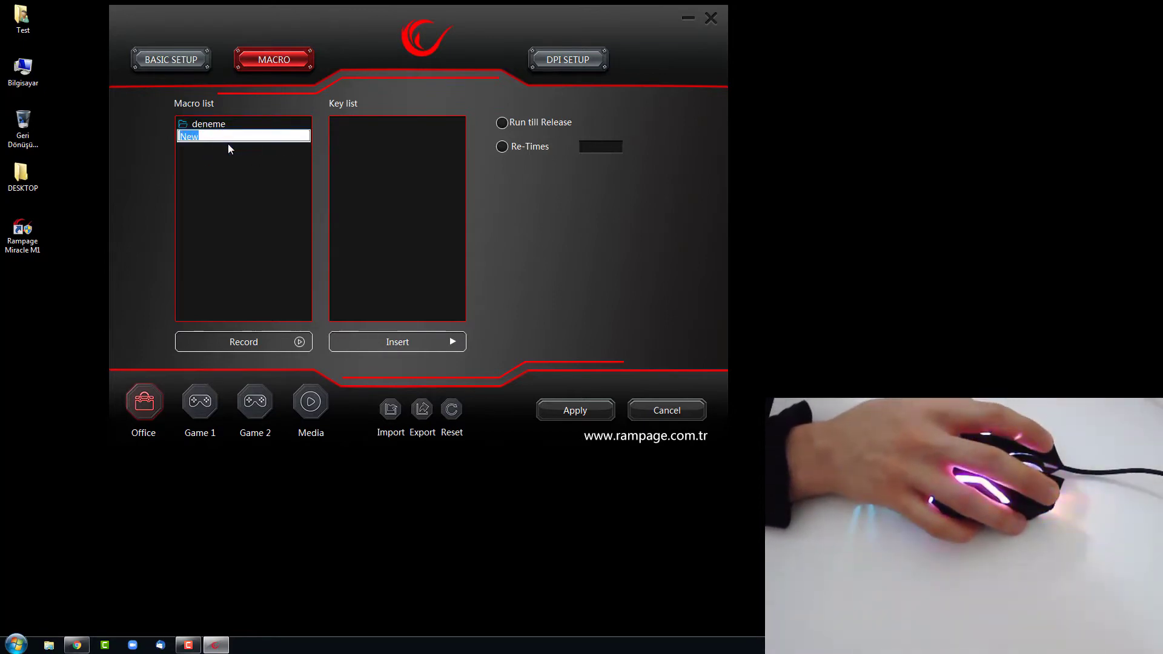
text(deneme1)
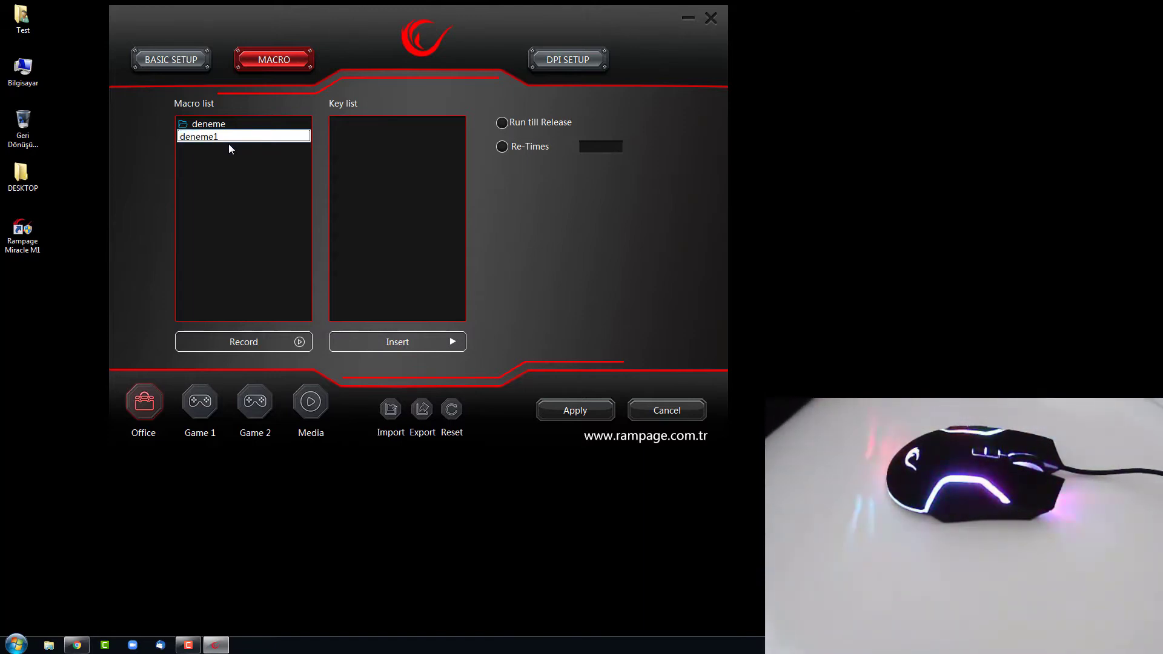
key(Return)
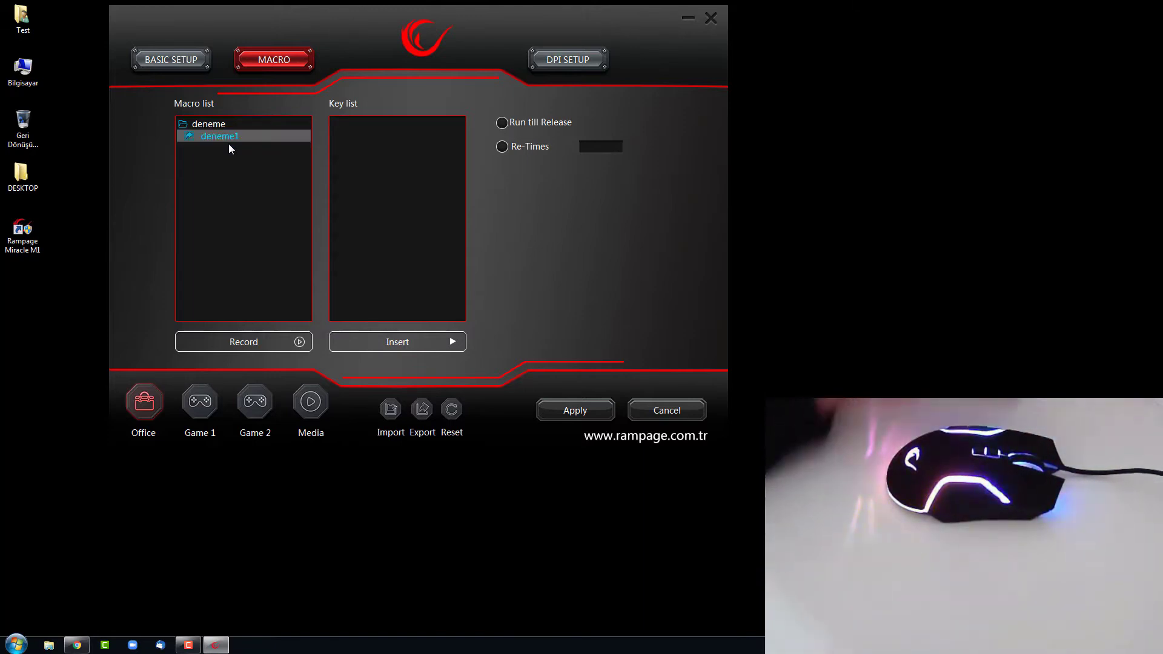
Record the keystrokes 1 and 2 into the deneme1 macro and stop recording
click(253, 343)
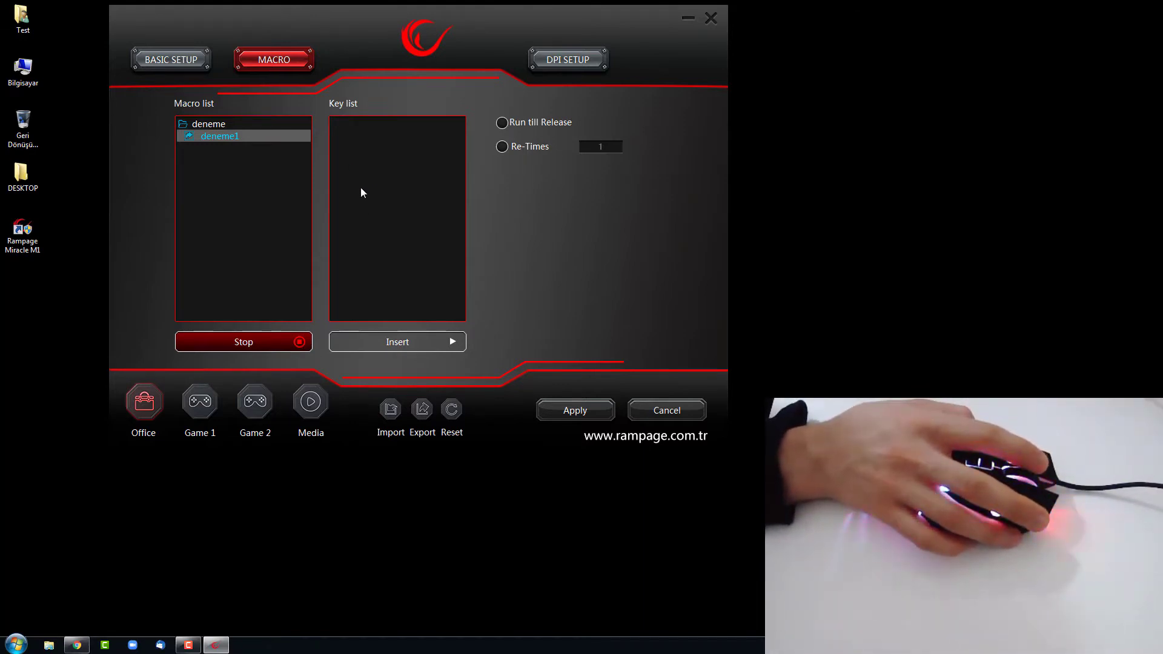
key(1)
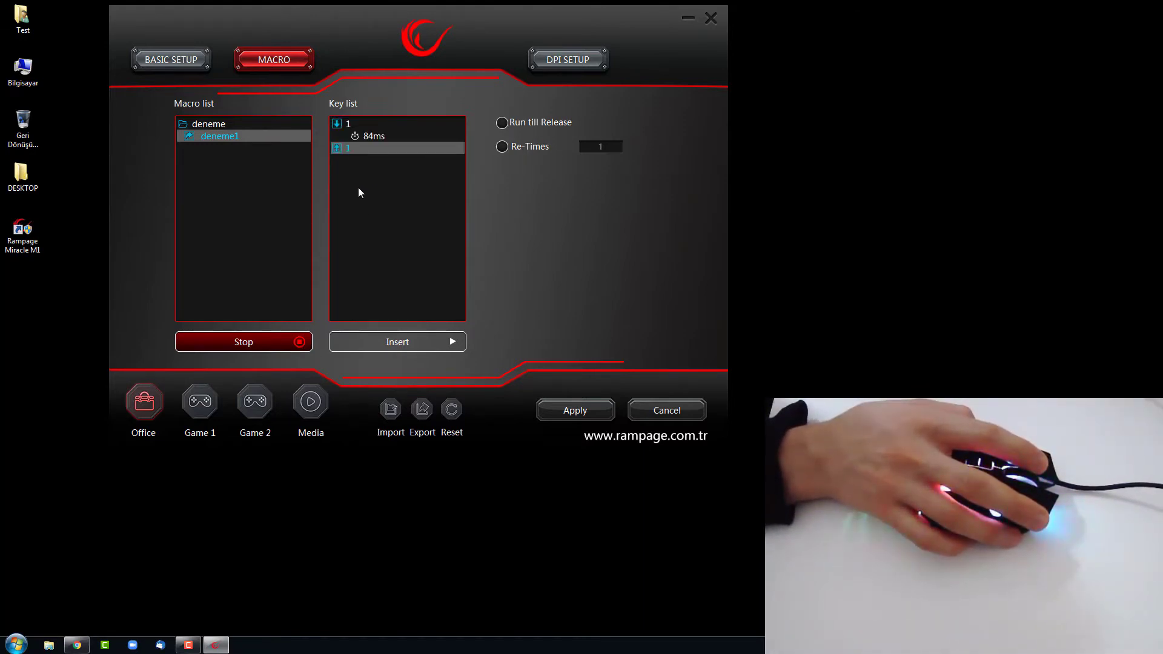
key(2)
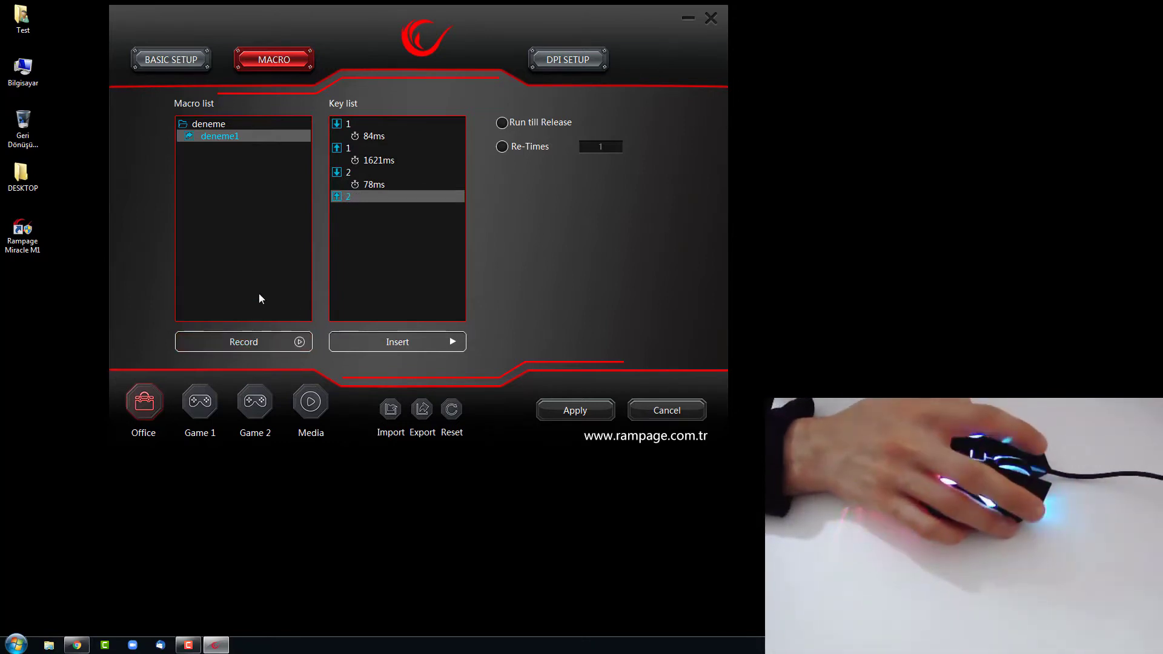
Set the delay between pressing and releasing key 1 in the deneme1 macro to 10 ms
click(373, 137)
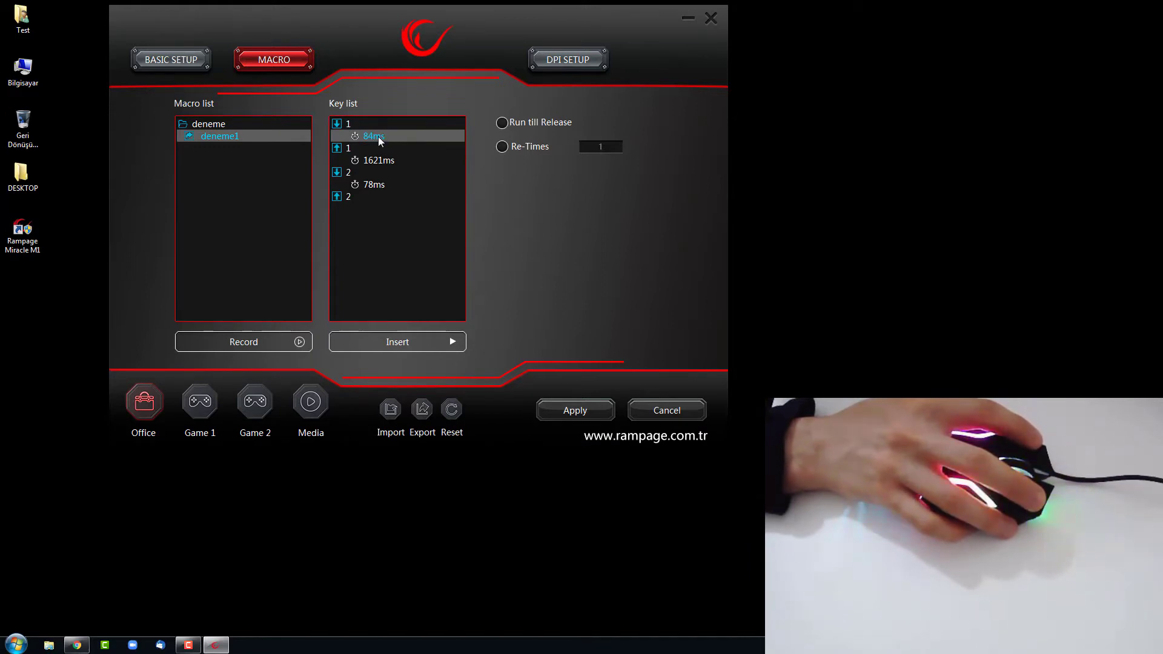
click(374, 185)
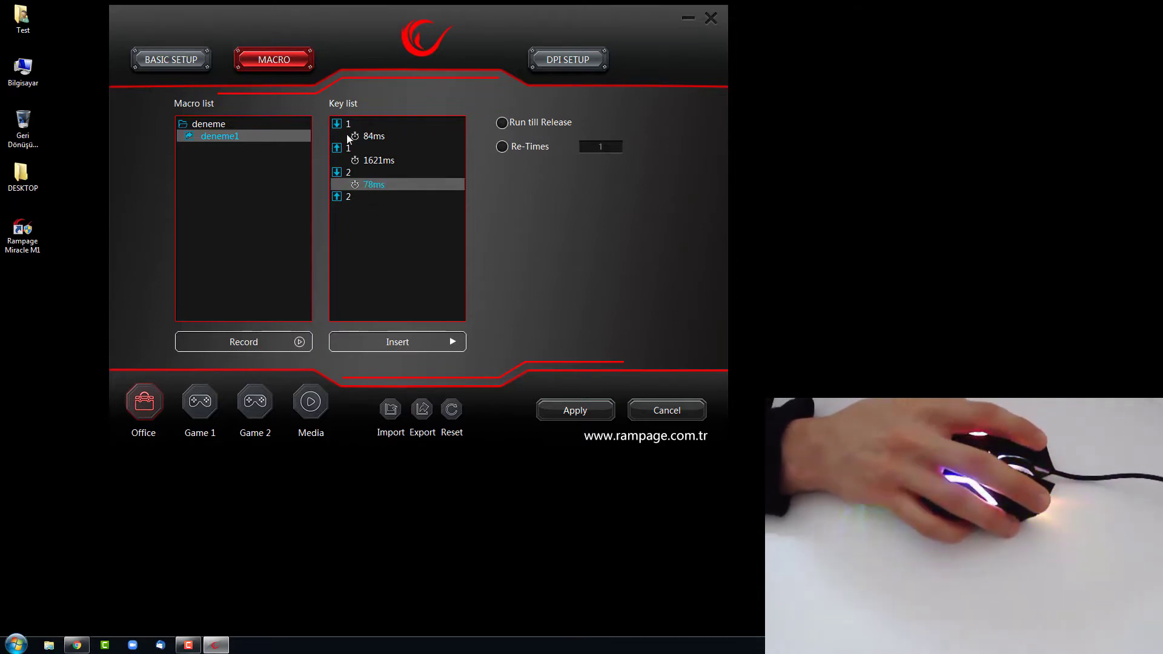
click(369, 135)
right_click(369, 134)
click(397, 142)
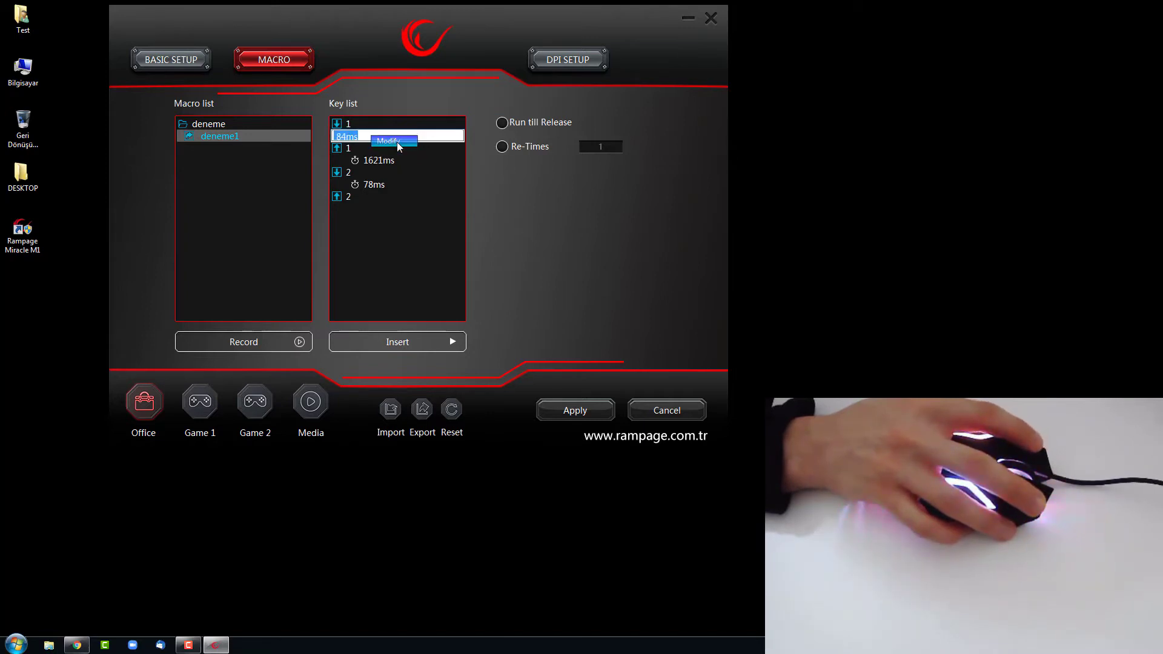
text(10.)
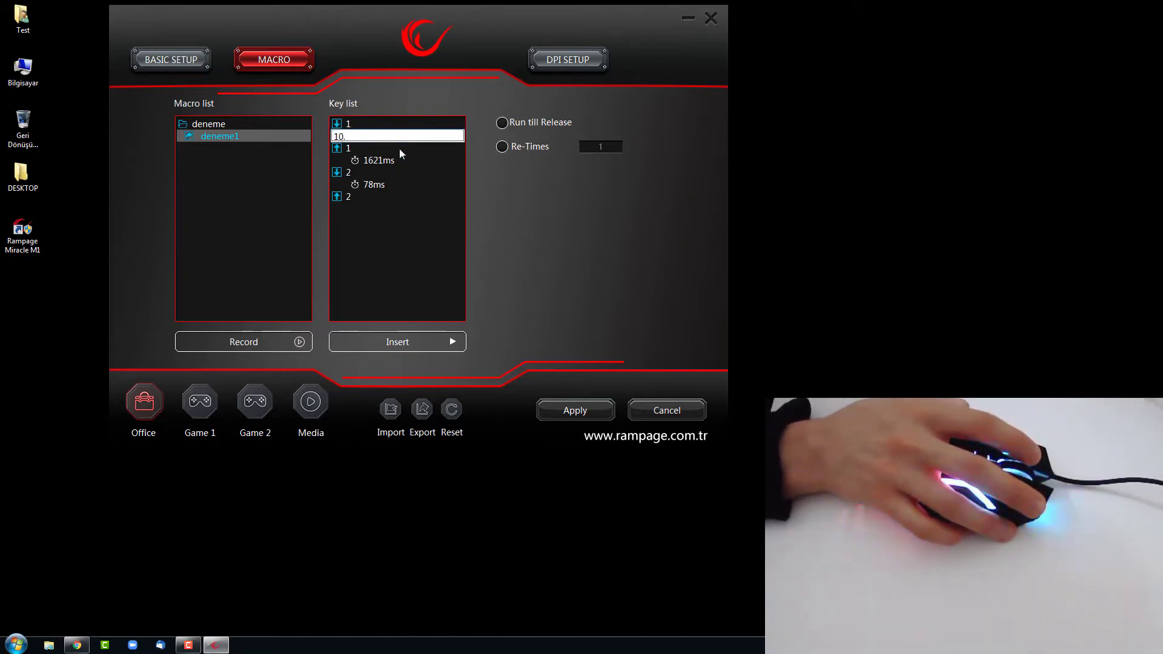
key(Return)
Try a delay of 11111 ms between pressing and releasing key 1, and return it to 10 ms
right_click(375, 138)
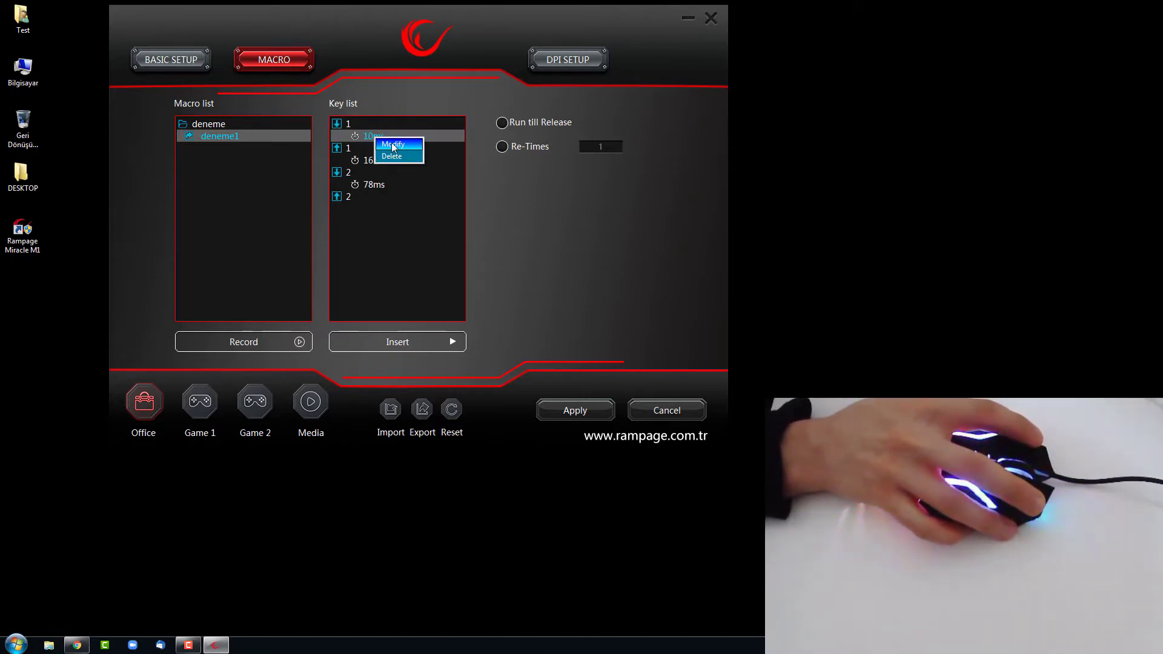
click(391, 144)
text(1)
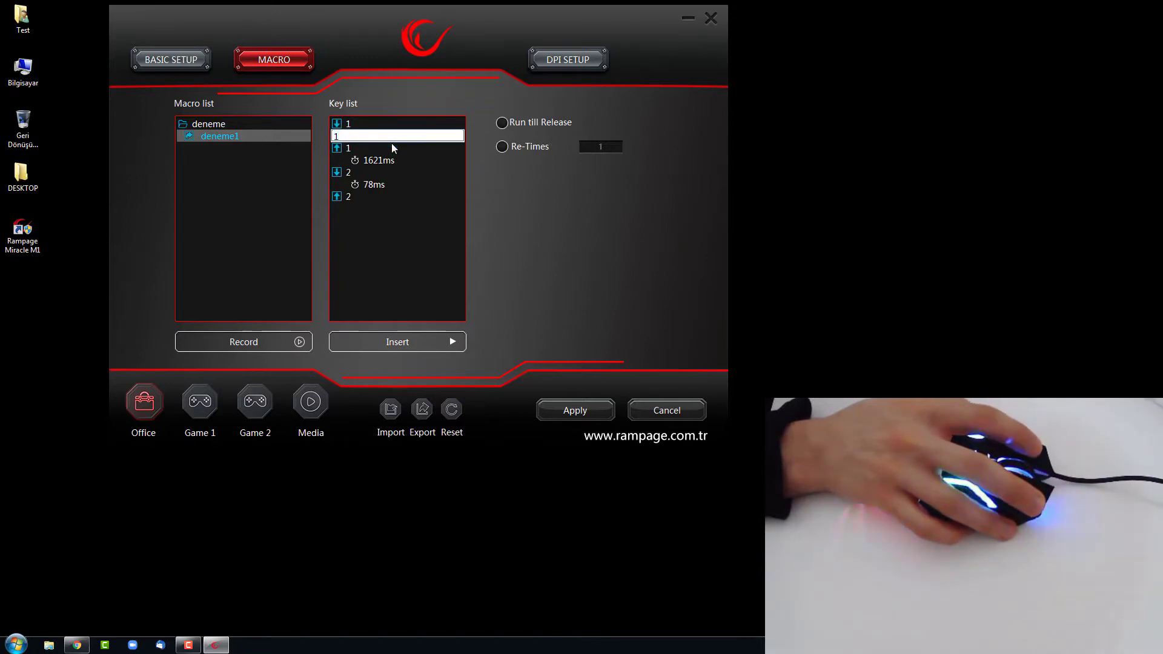
text(1111)
key(Return)
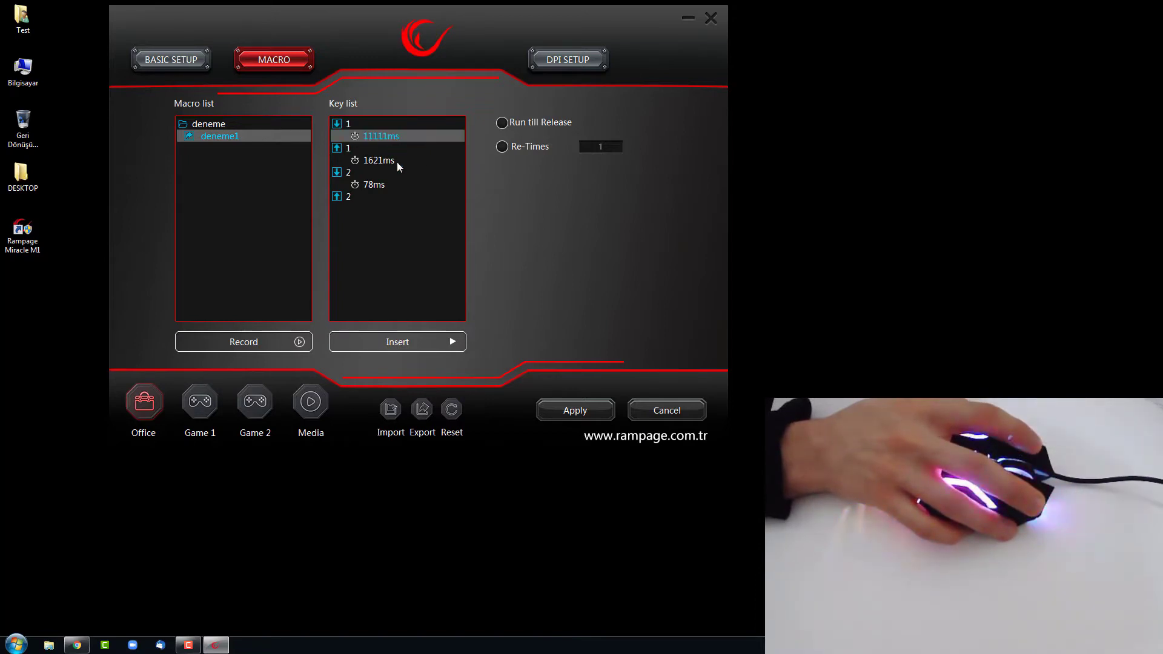
click(371, 162)
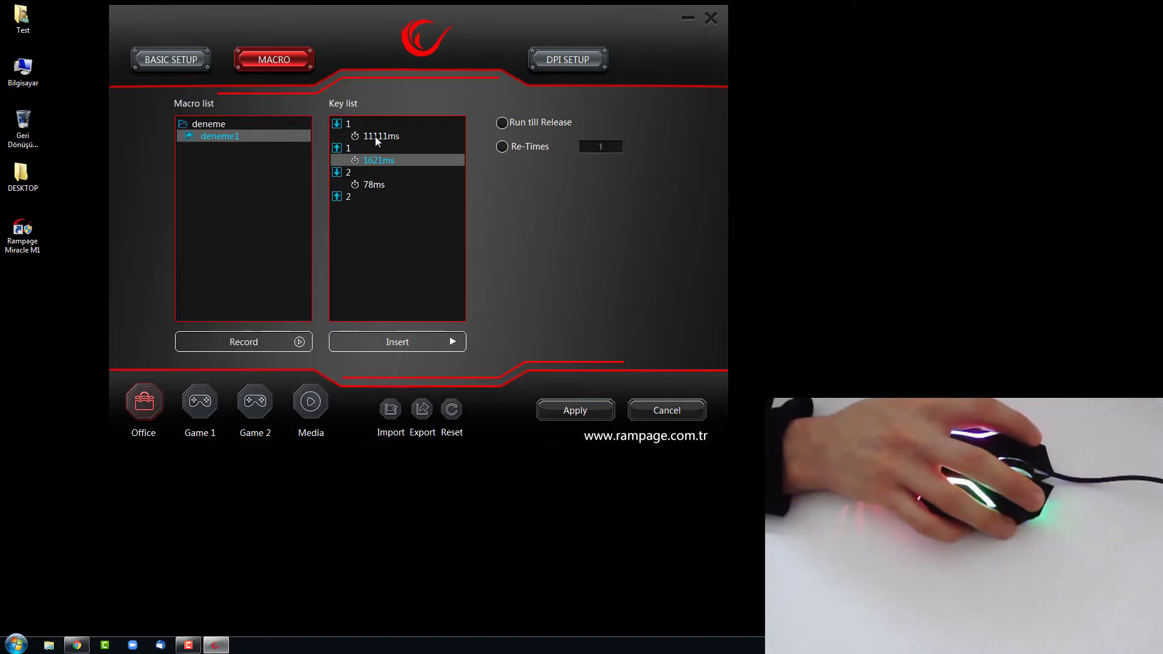
right_click(375, 136)
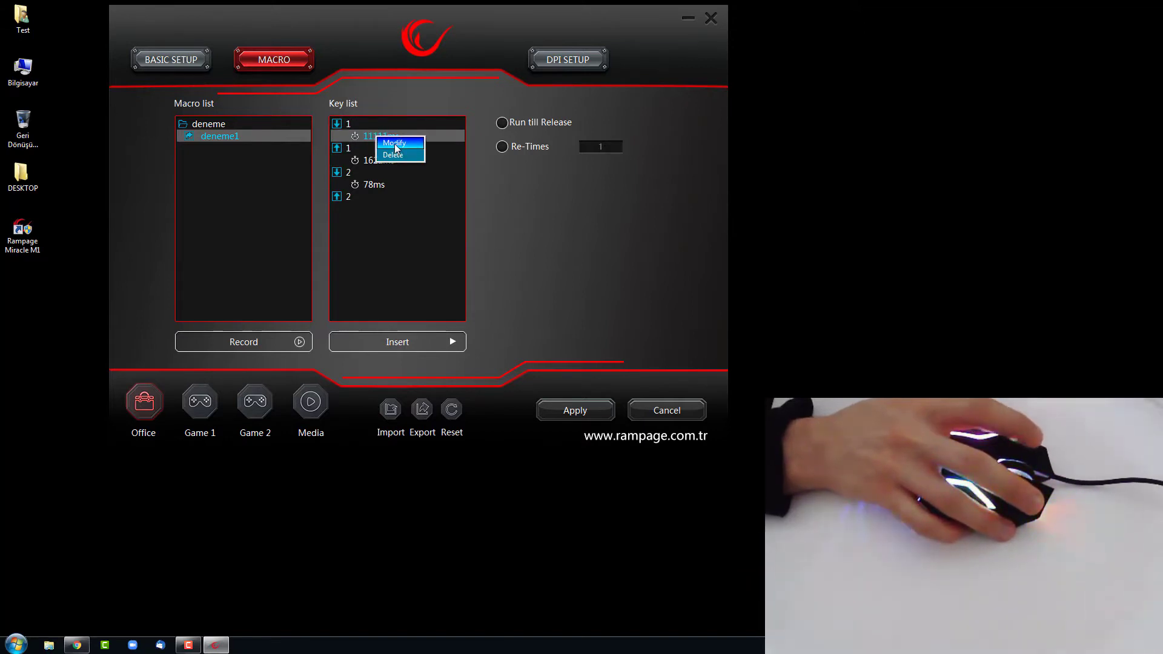
click(395, 144)
text(10)
key(Return)
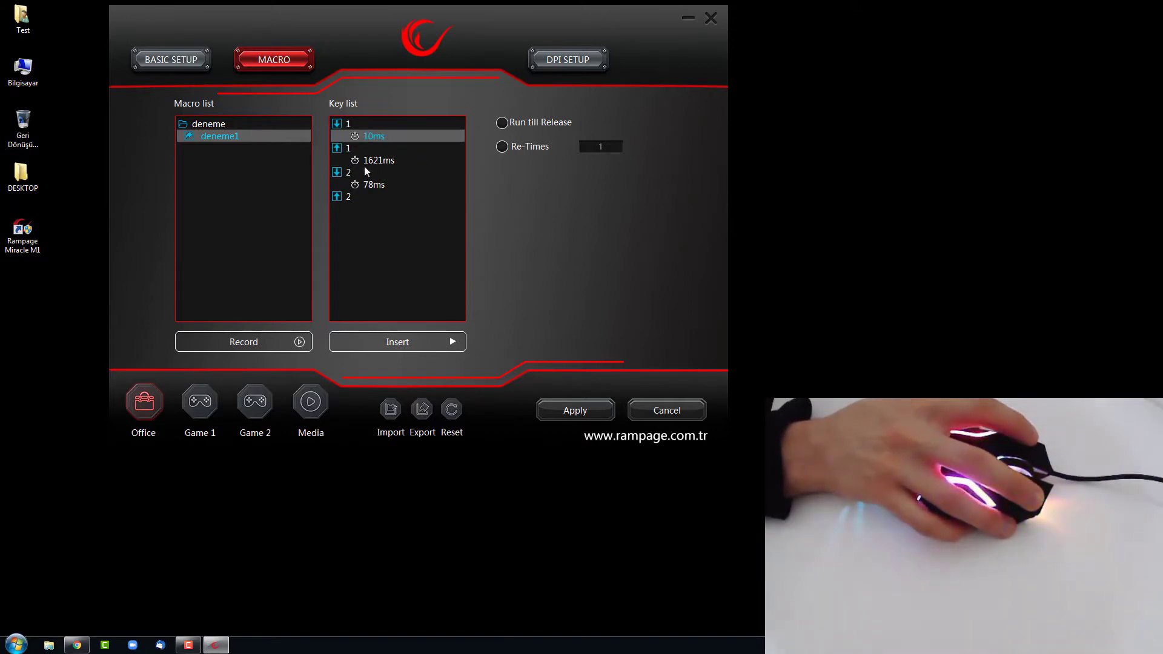
Set the delay between keys 1 and 2 and the delay before releasing key 2 to 10 ms each
click(374, 161)
right_click(374, 162)
click(394, 169)
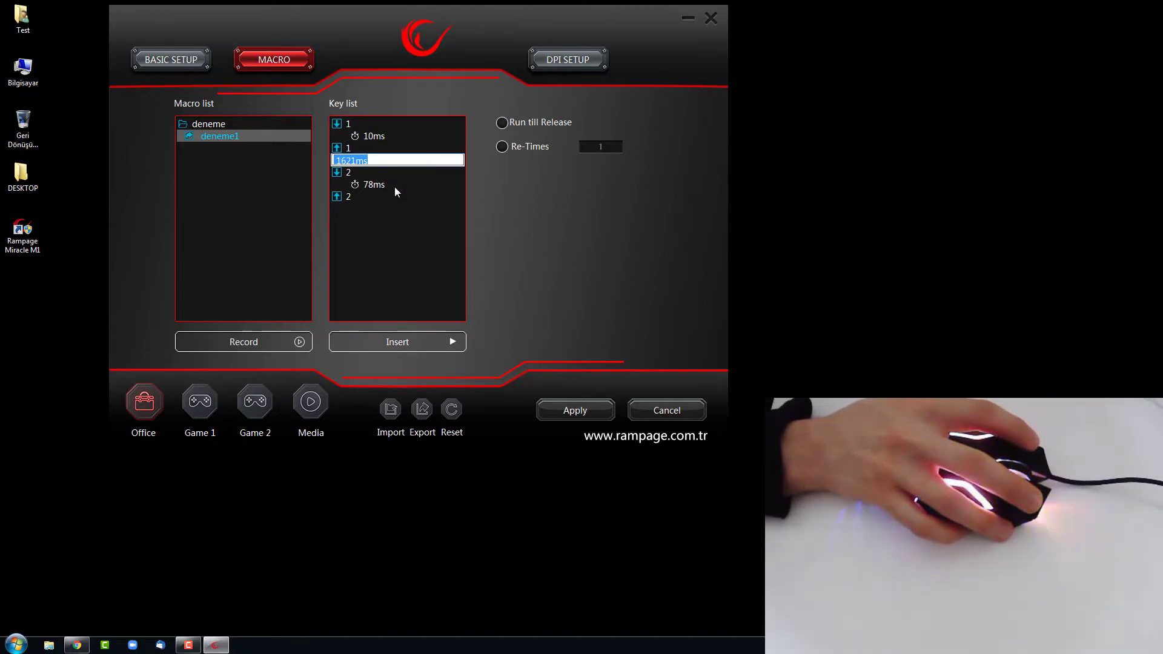
text(10)
key(Return)
click(369, 185)
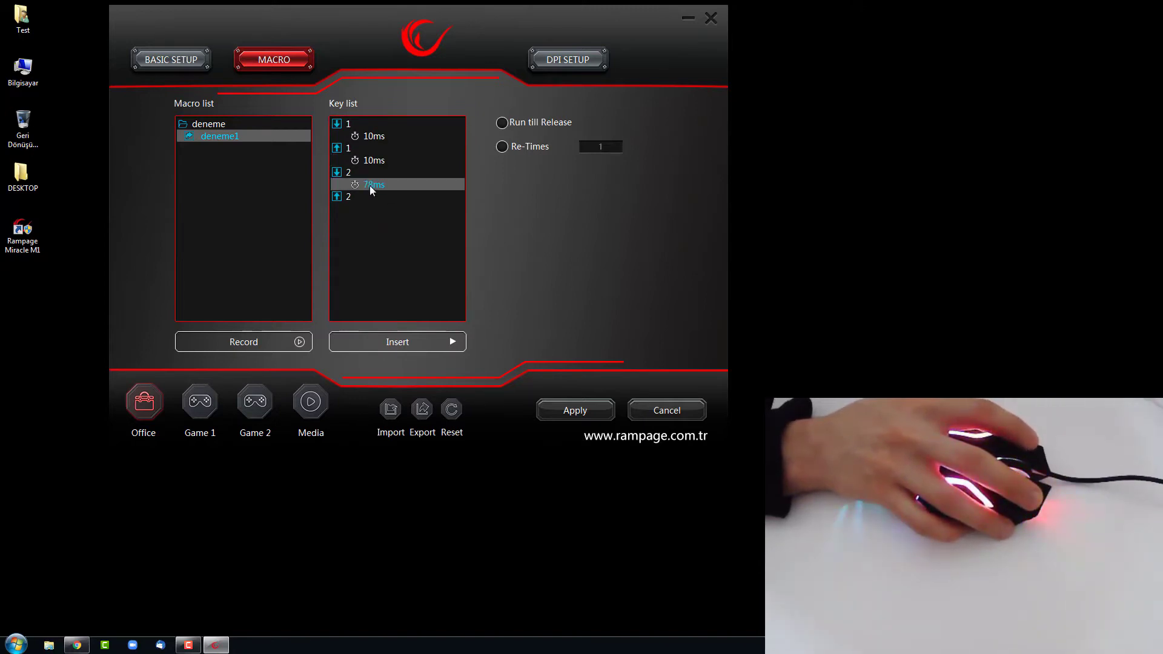
right_click(369, 185)
click(397, 197)
text(1)
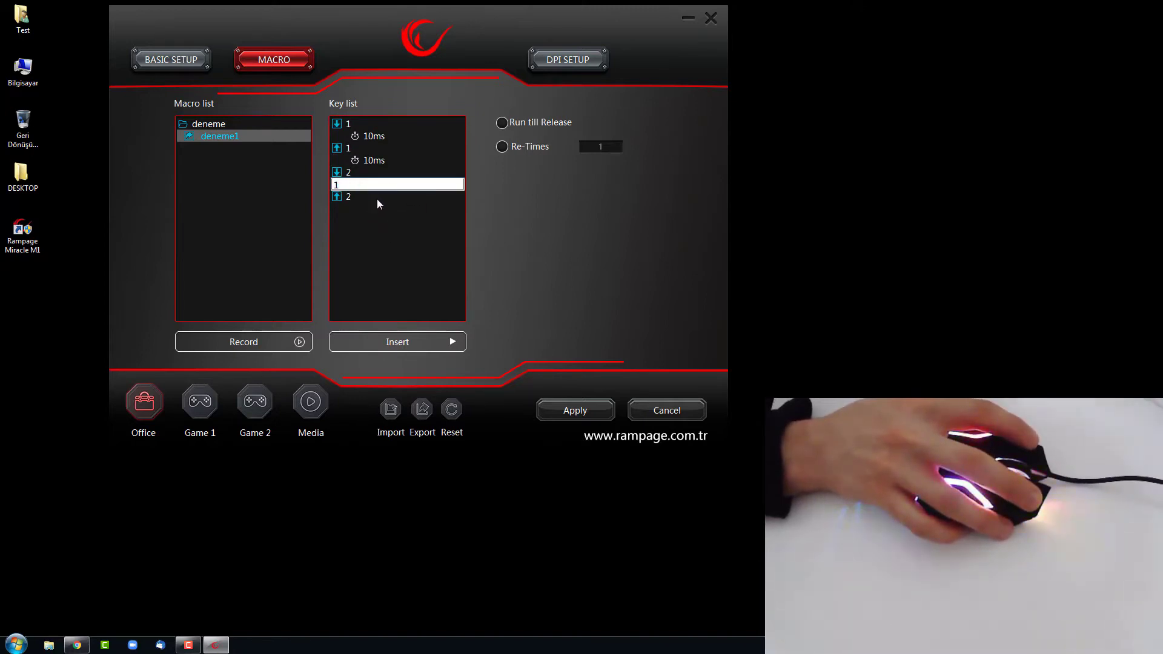
text(0)
key(Return)
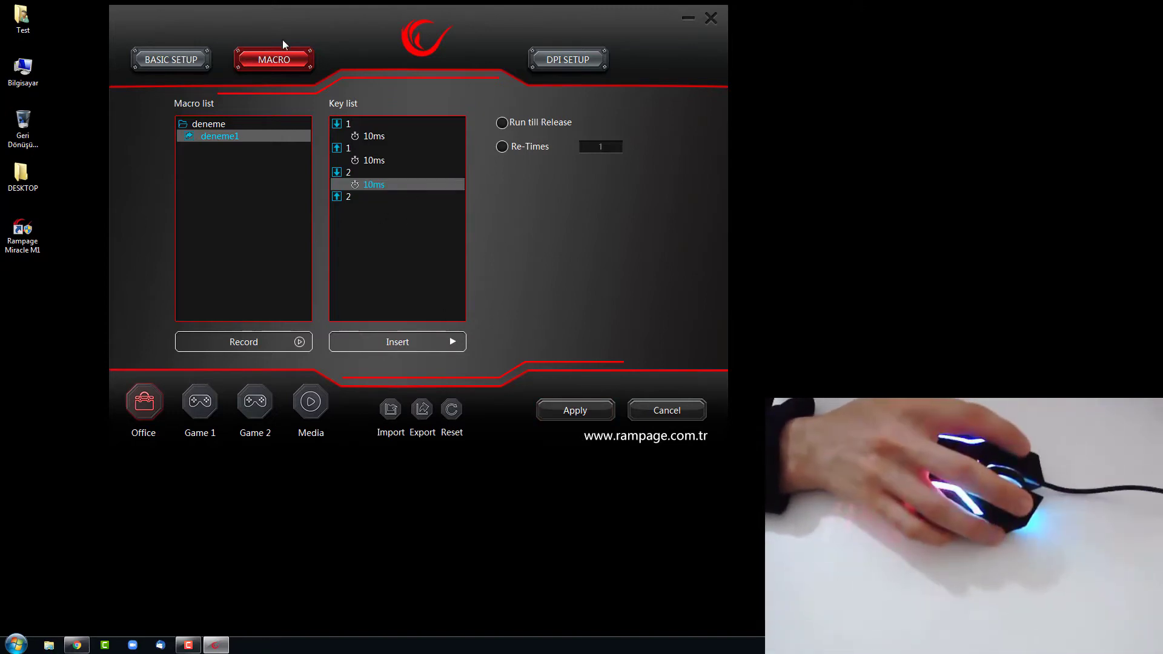
Assign the deneme1 macro from the deneme group to mouse button 8 in the basic setup
click(173, 59)
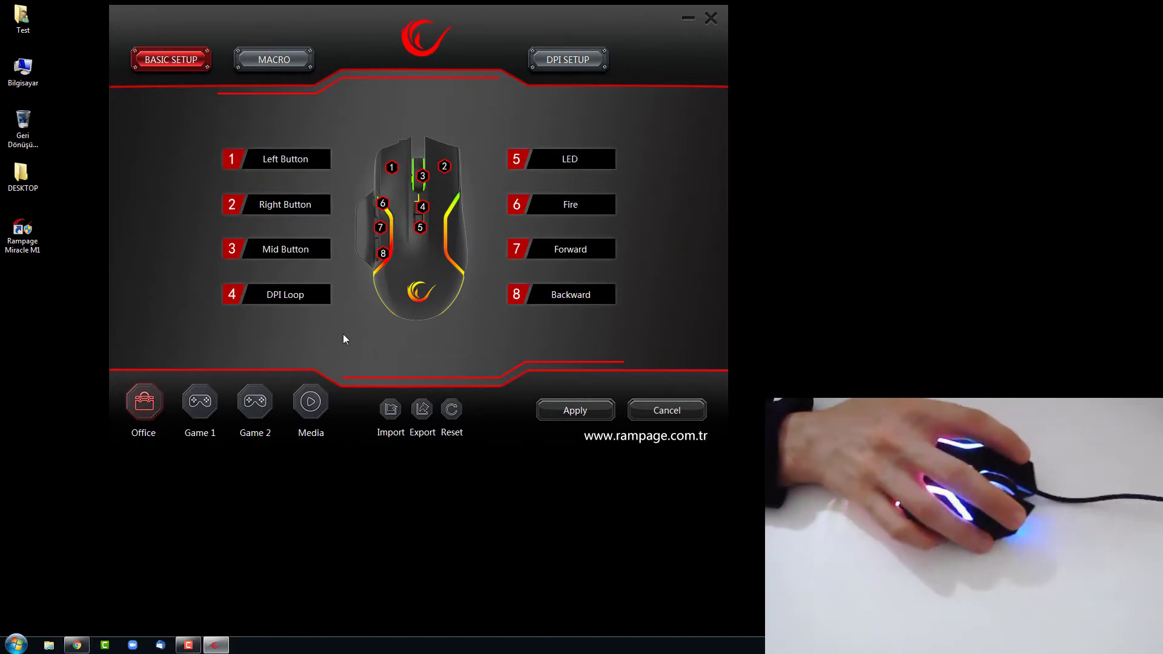
click(553, 296)
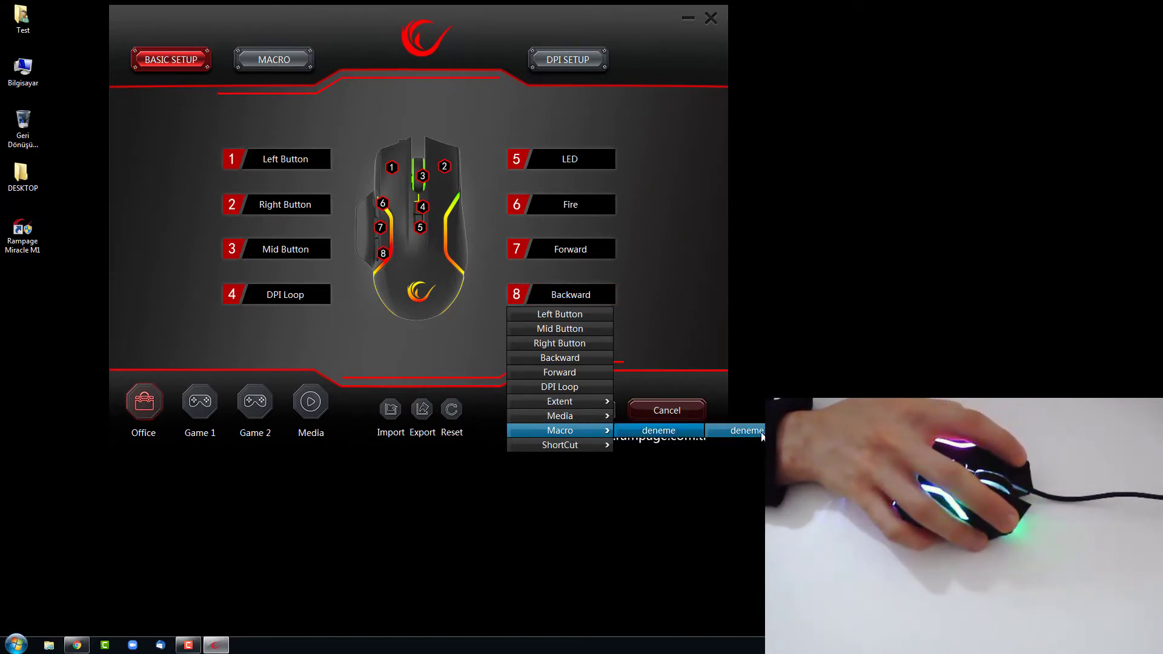
click(761, 432)
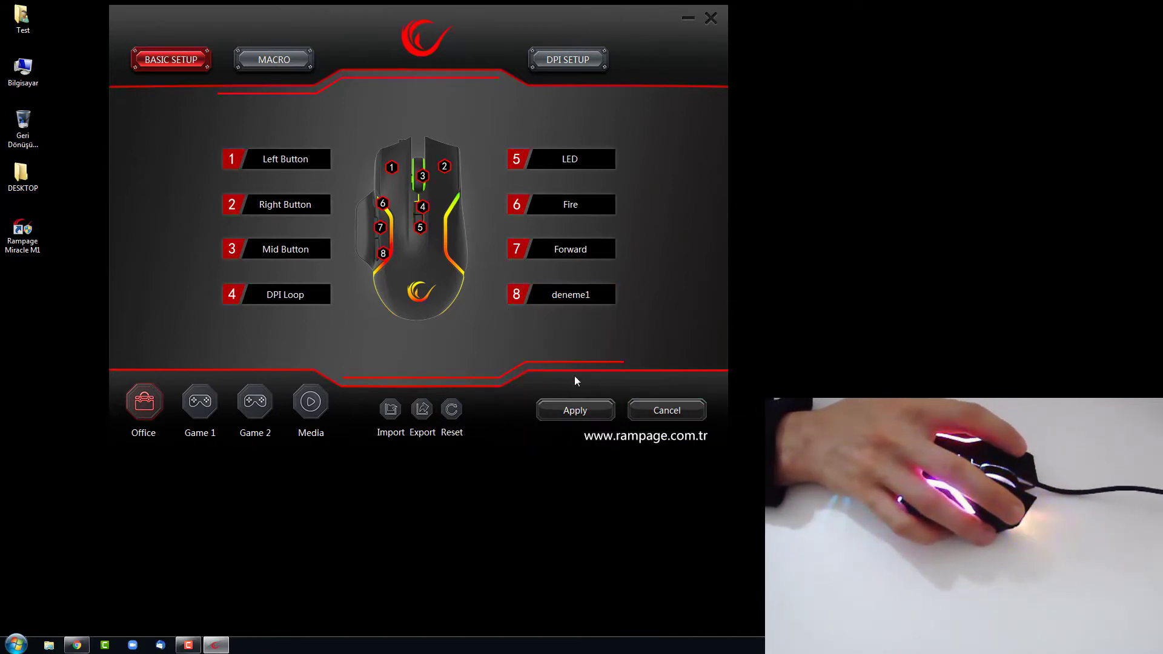
Apply the button assignments, then create a new text document on the desktop, open it and reposition its window
click(574, 414)
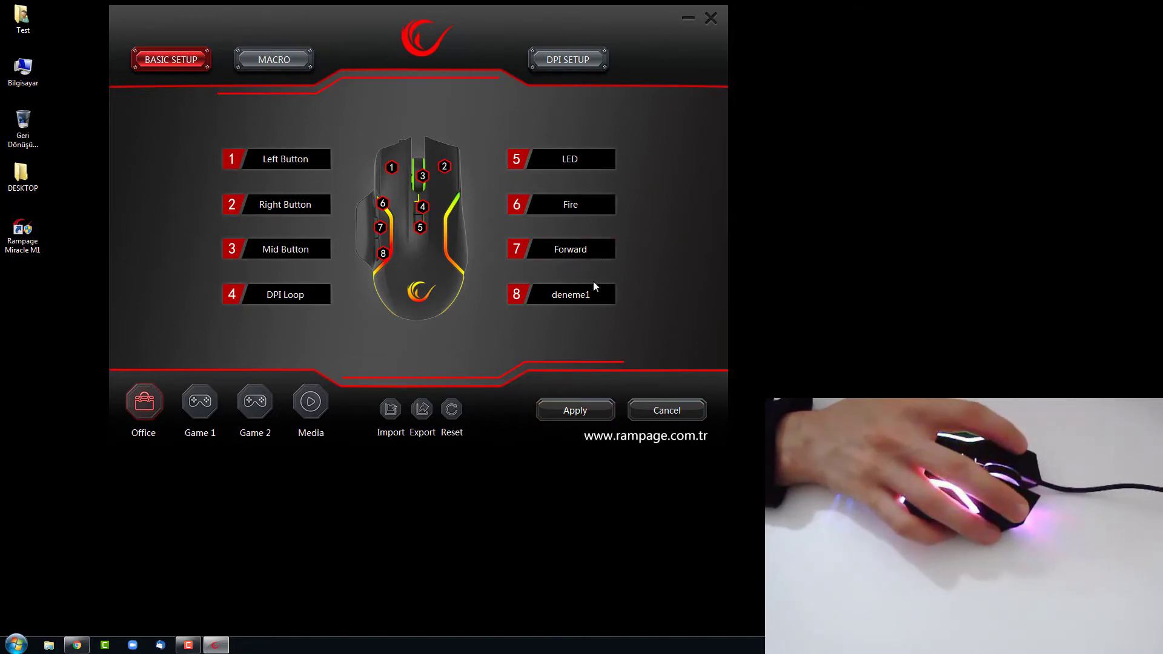
right_click(814, 90)
mouse_move(849, 198)
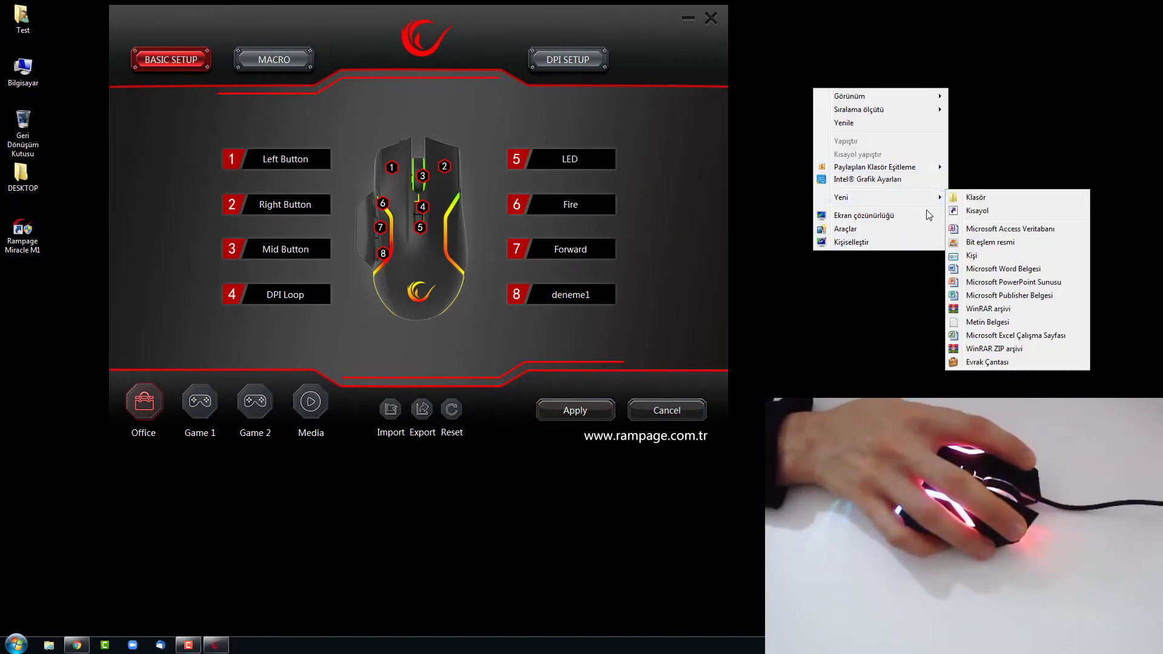
click(986, 323)
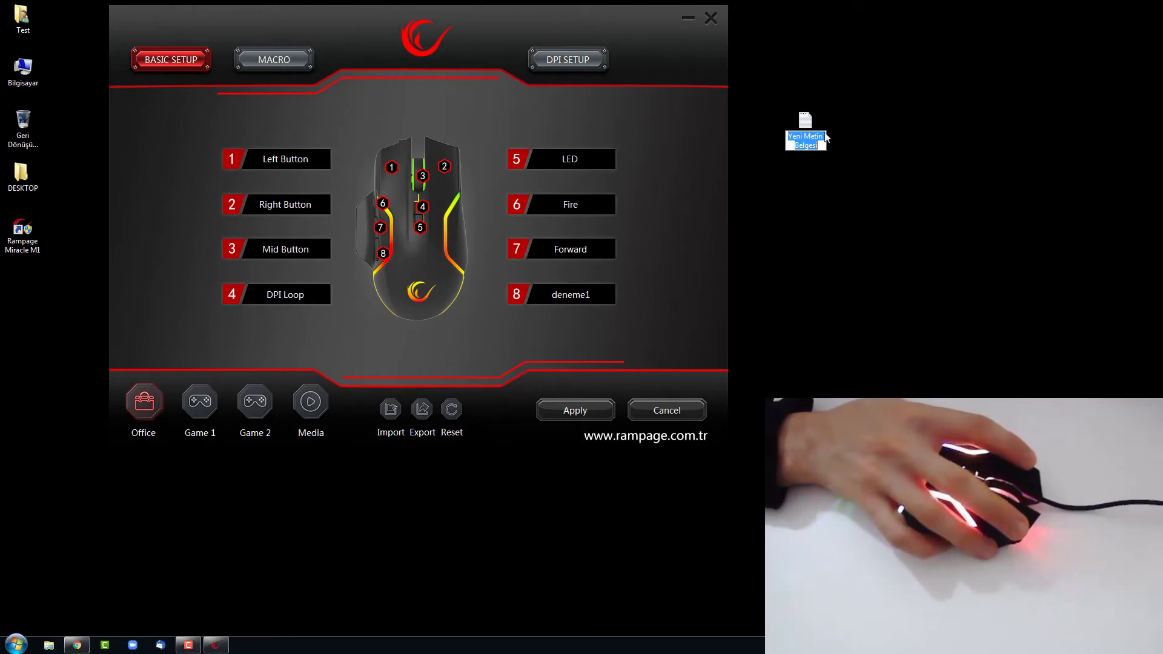
double_click(806, 127)
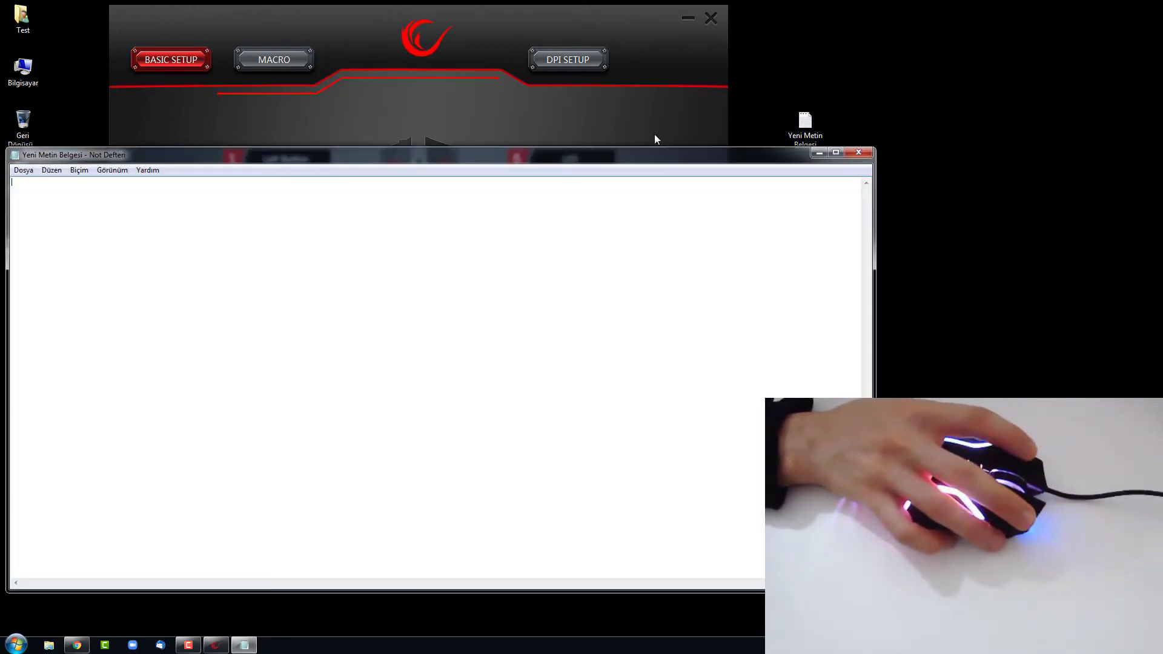
drag(645, 157, 744, 99)
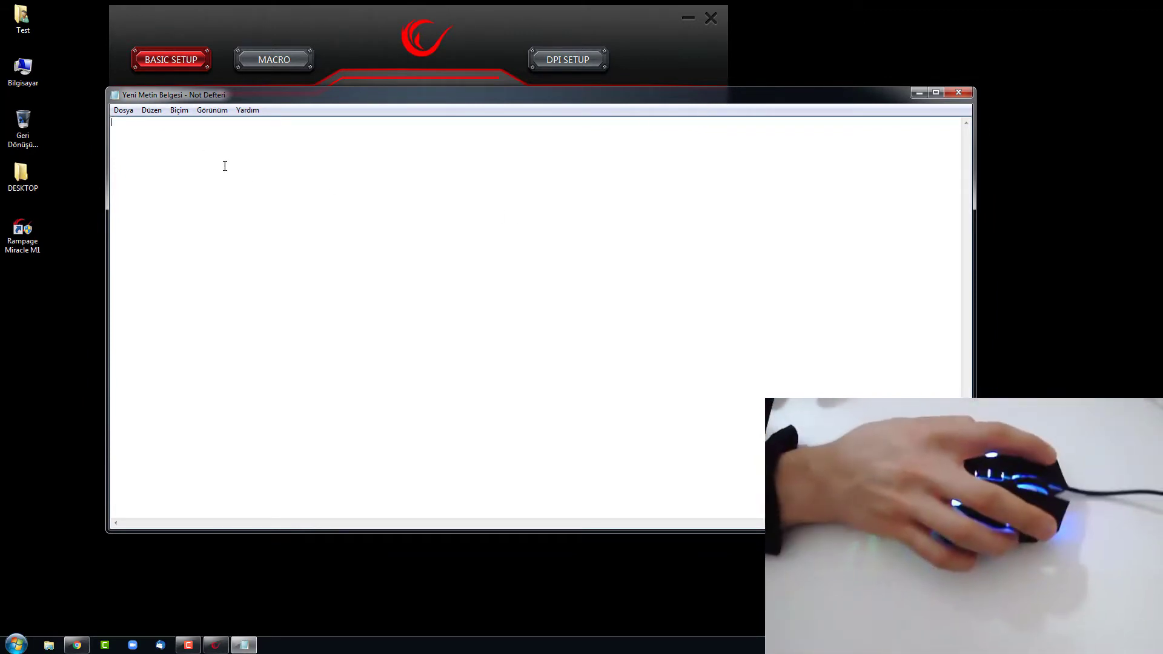
Test the deneme1 macro in the empty text document by triggering mouse button 8 repeatedly
text(1212)
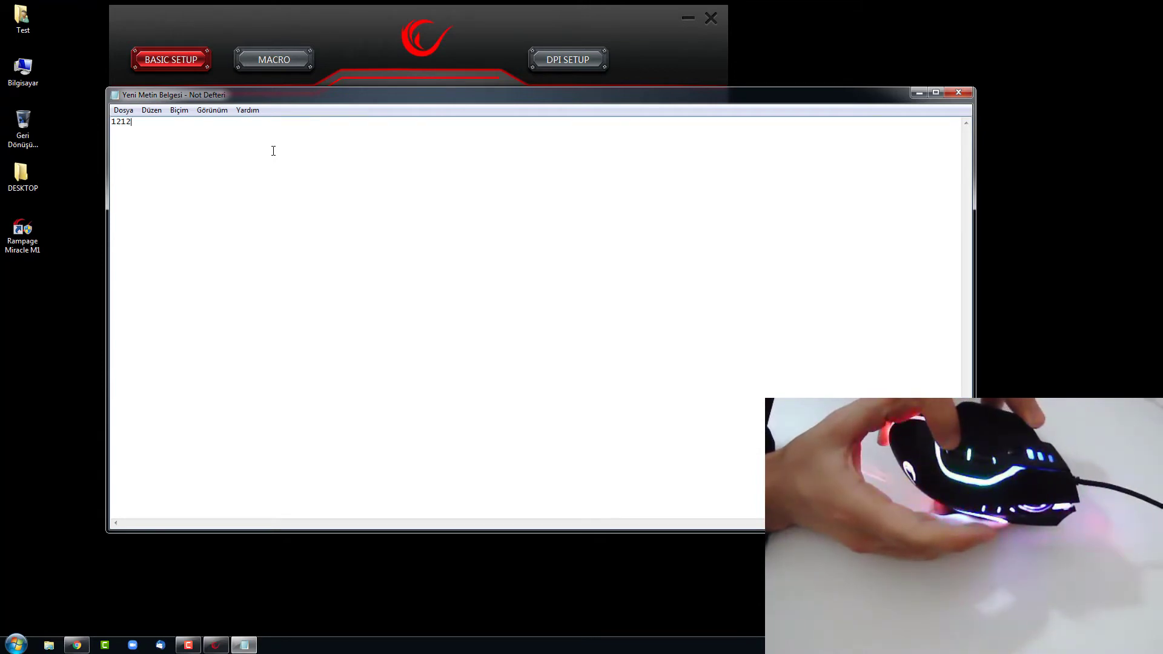
text(121212)
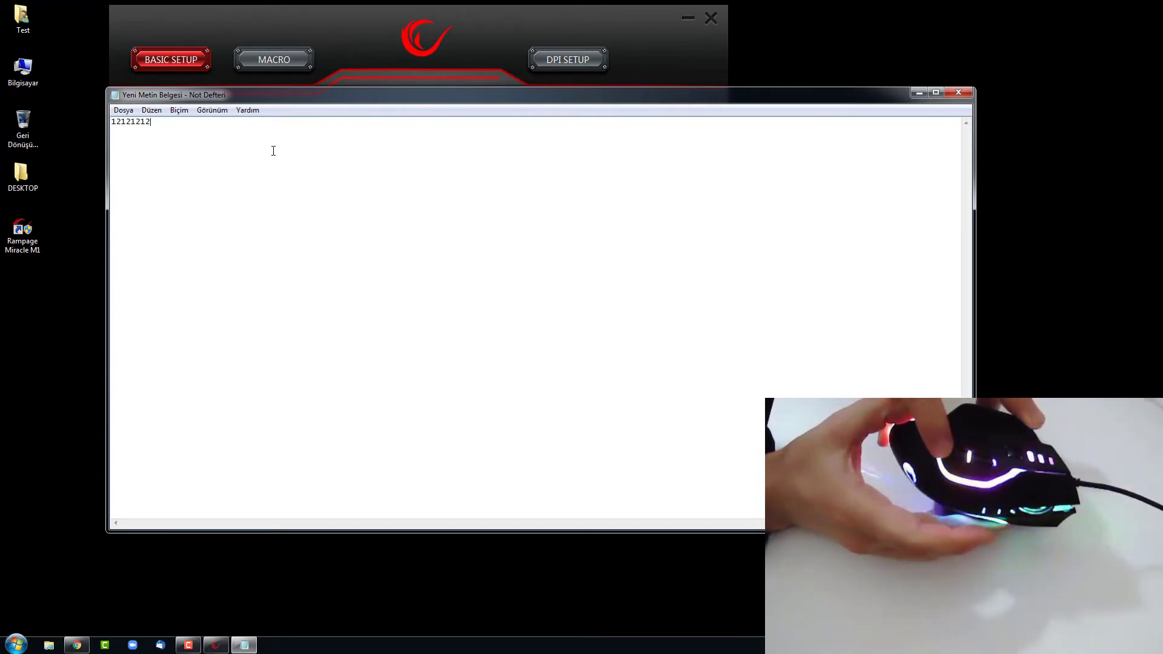
text(1212)
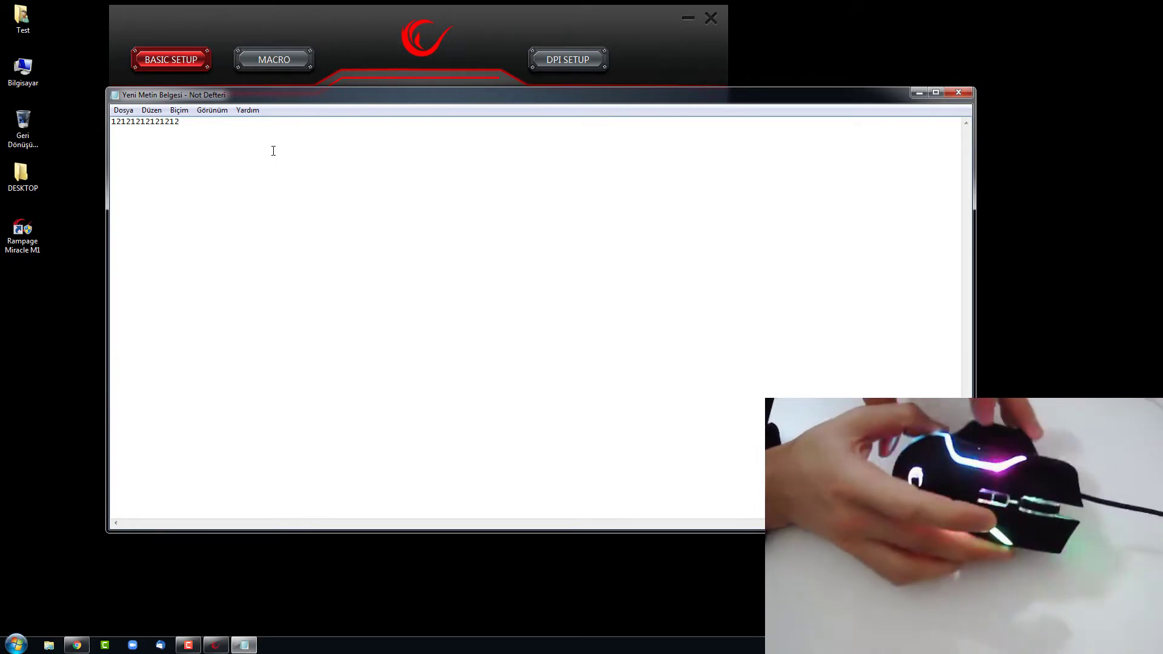
Set the delay between keys 1 and 2 in the deneme1 macro to 10000 ms and apply it
click(400, 21)
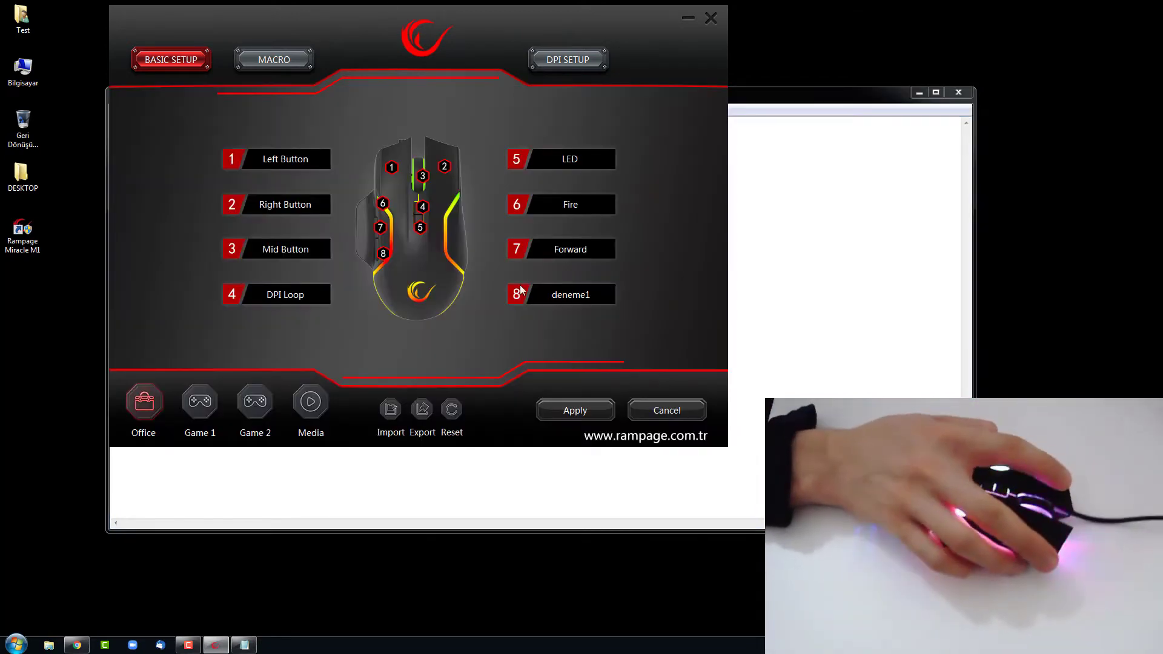
click(274, 59)
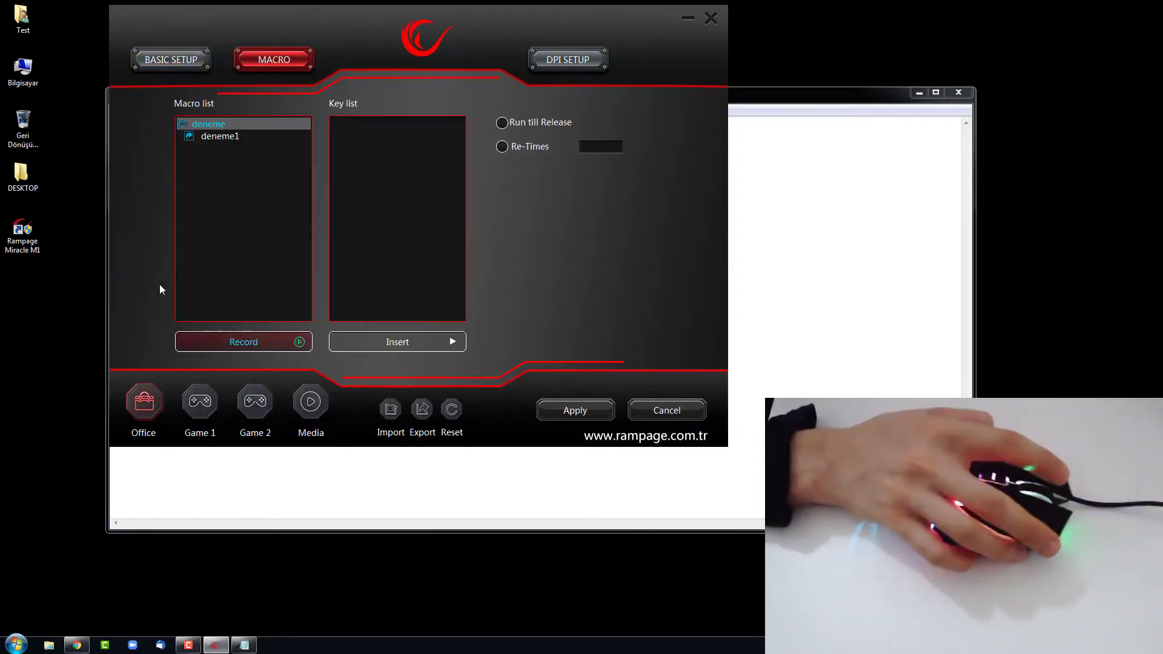
click(235, 135)
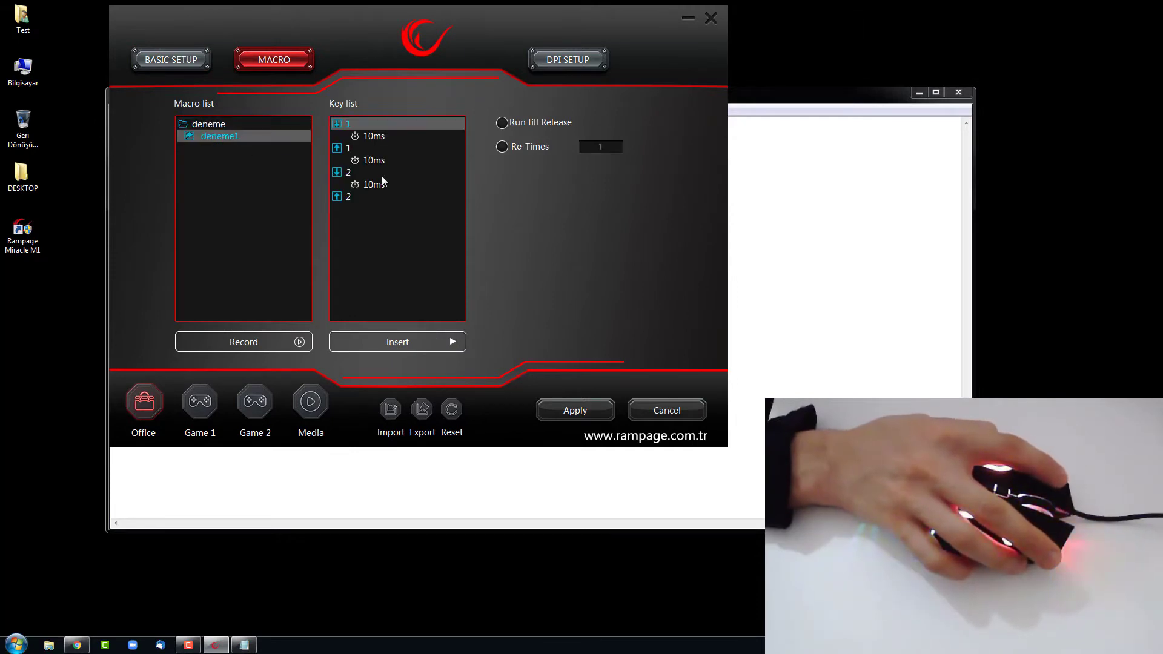
click(370, 140)
click(366, 161)
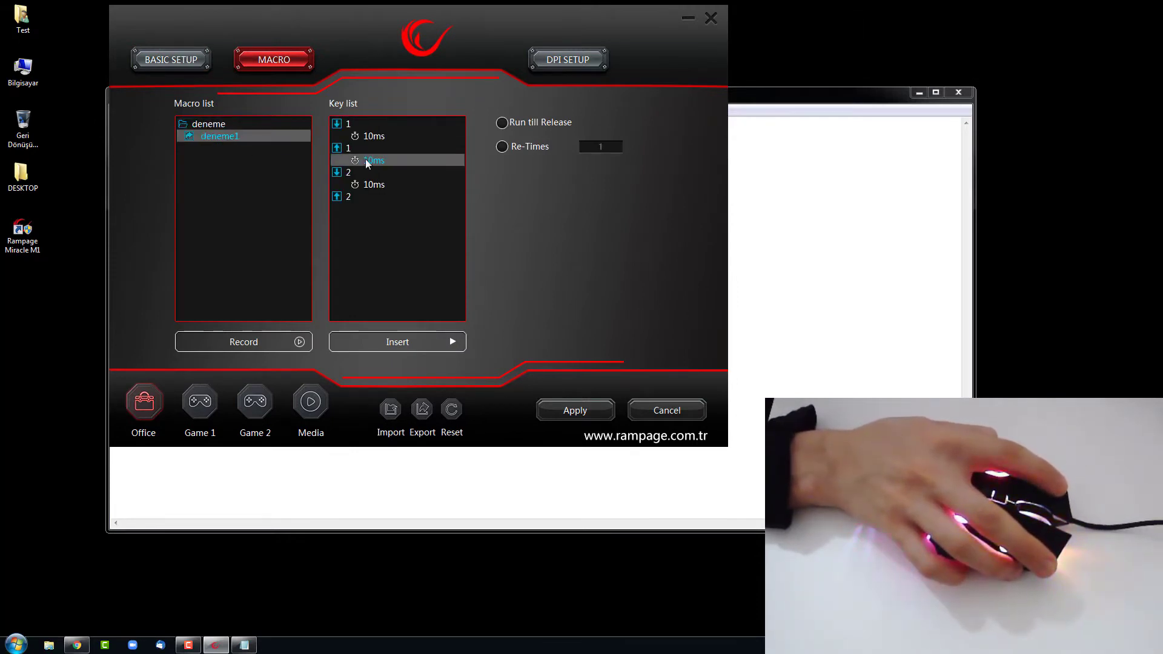
right_click(369, 163)
click(407, 167)
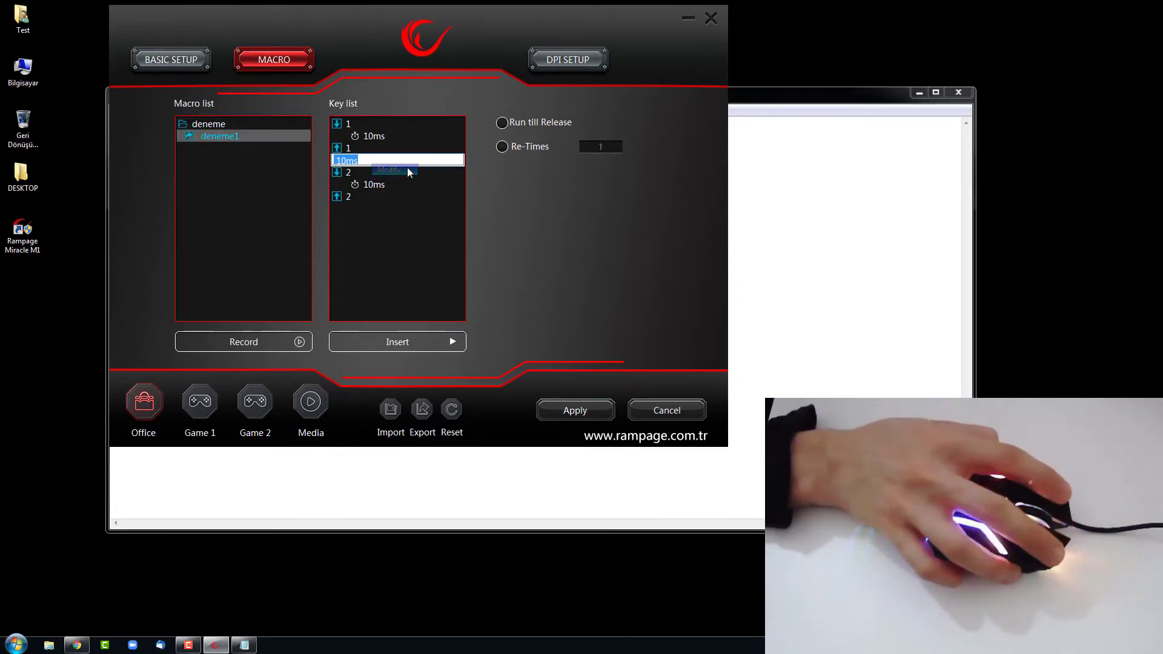
text(1)
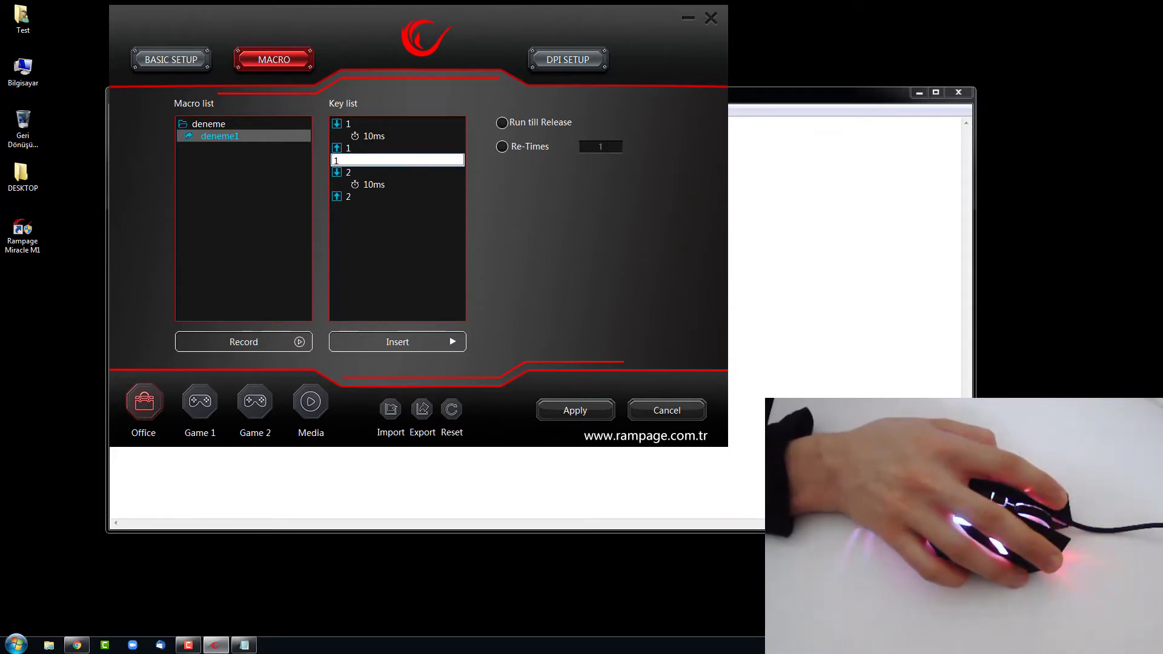
click(424, 294)
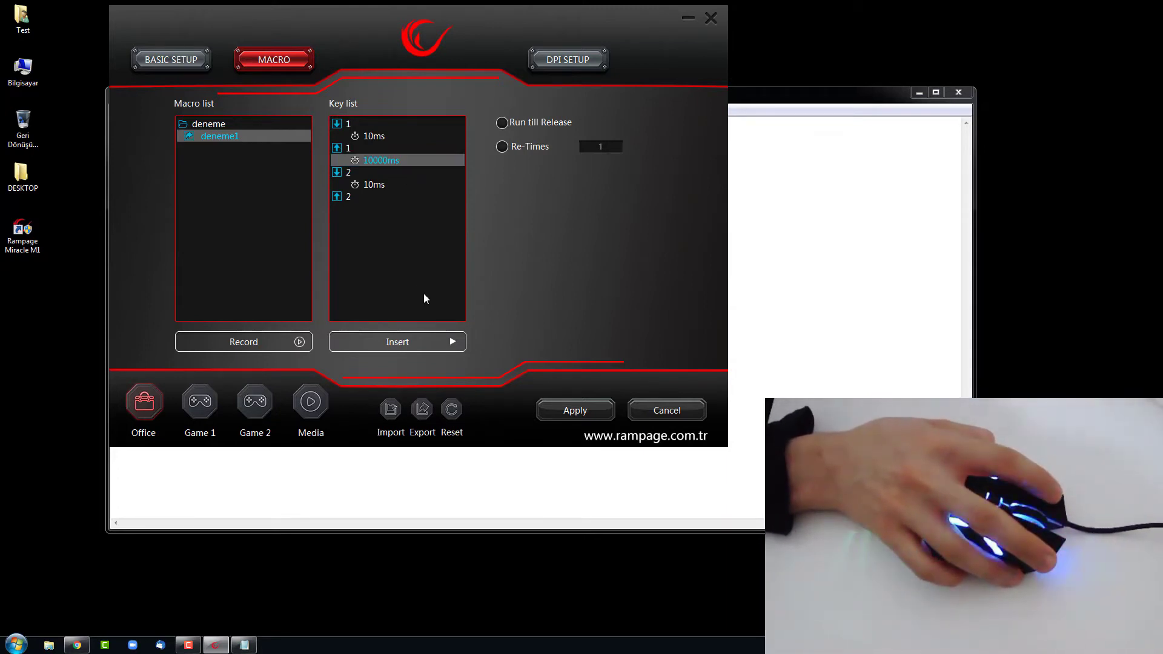
click(575, 411)
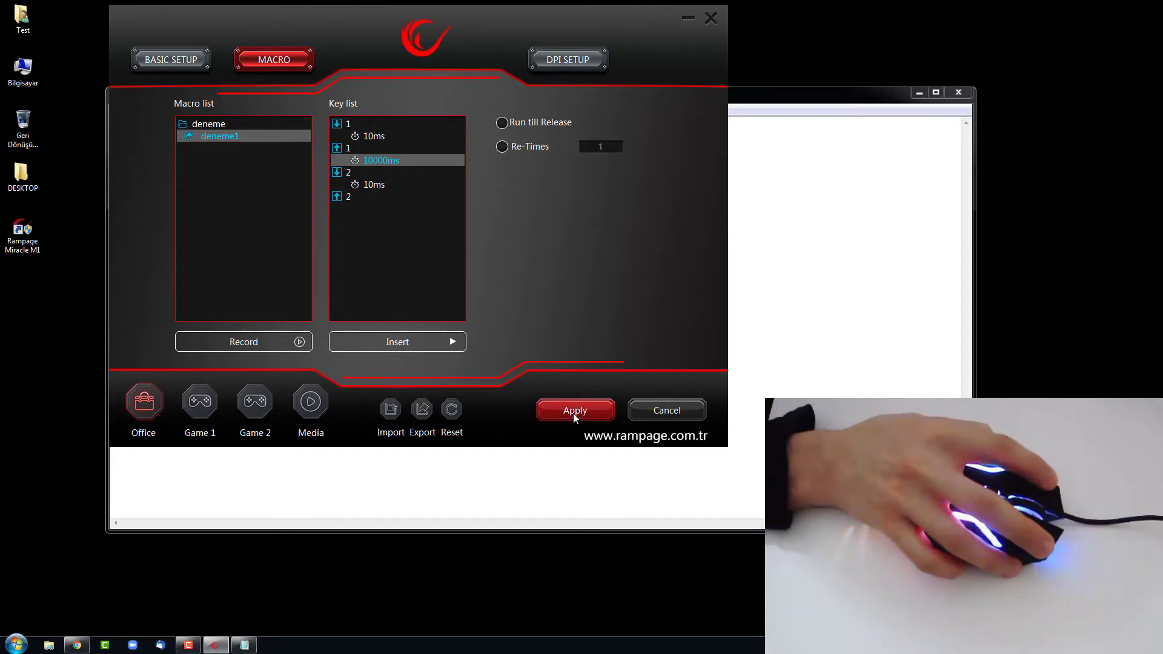
Reapply the deneme1 assignment of mouse button 8 in the basic setup
click(172, 60)
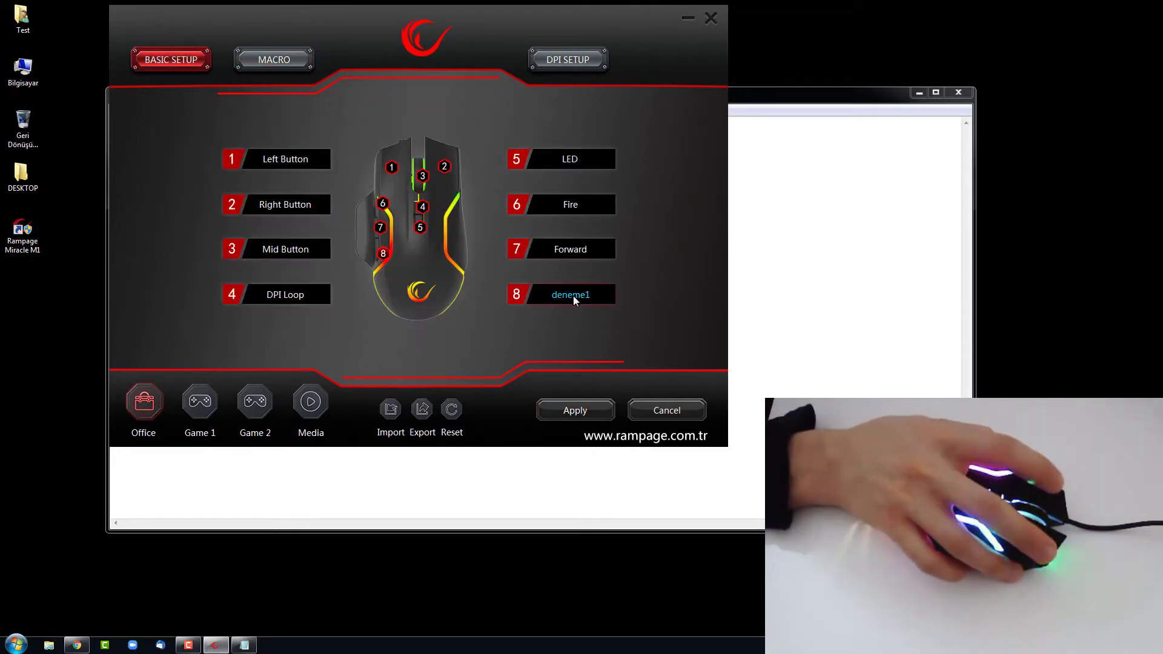
click(574, 295)
click(579, 411)
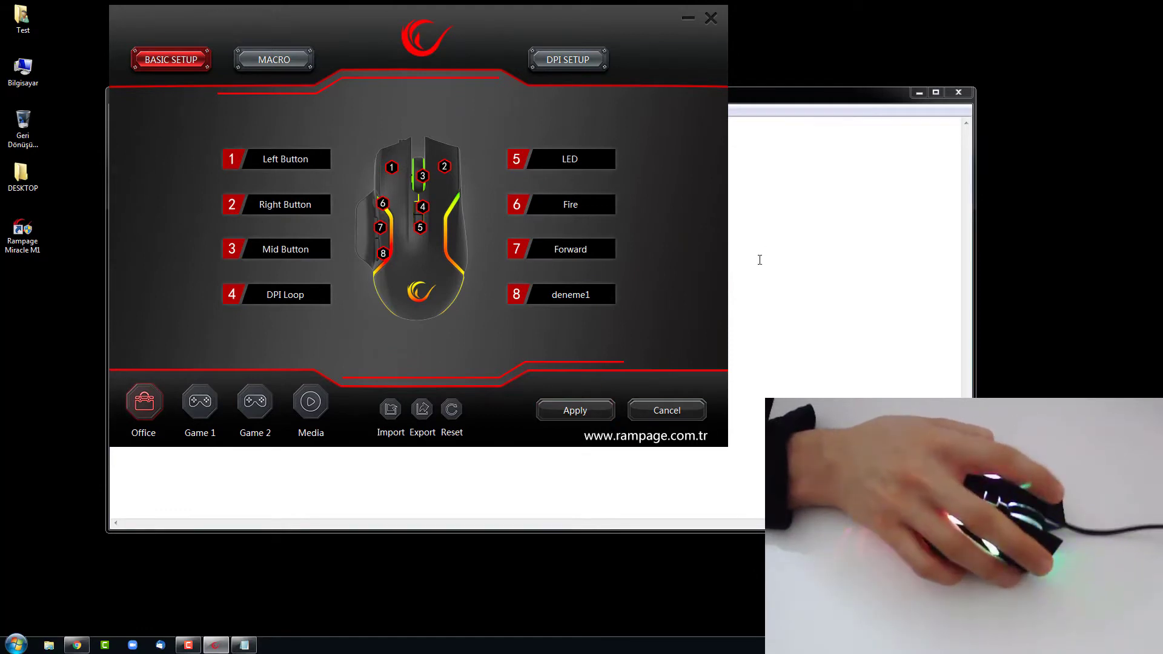
Clear the text document and run the macro once with mouse button 8 to test the delay between 1 and 2
click(758, 259)
key(ctrl+a)
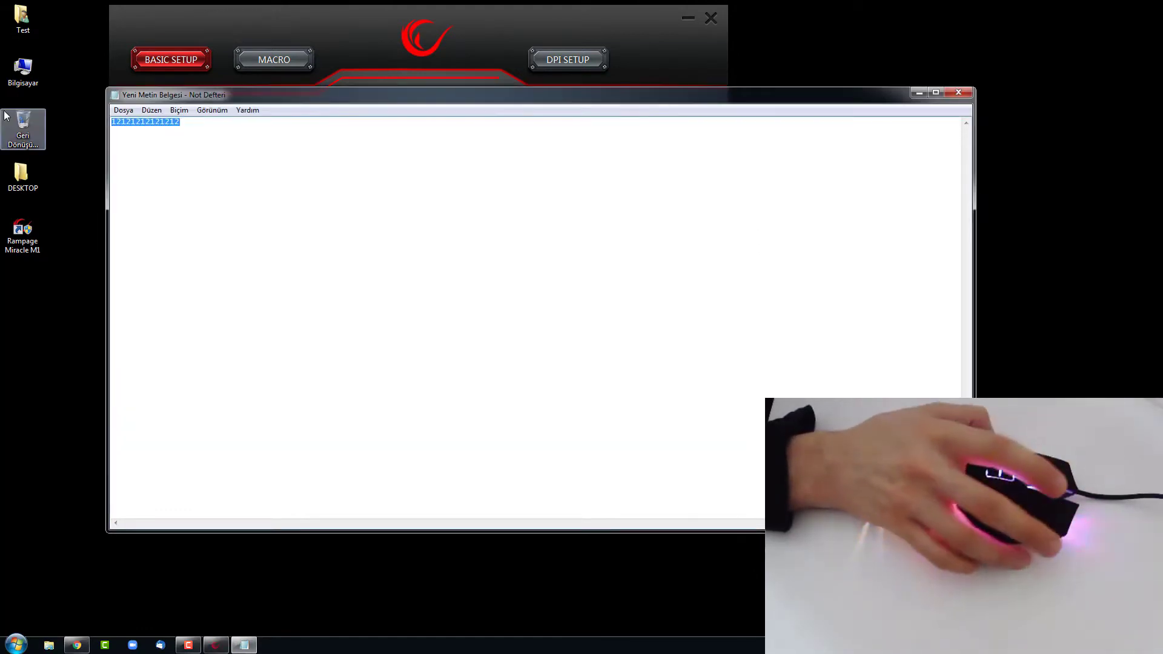
key(Delete)
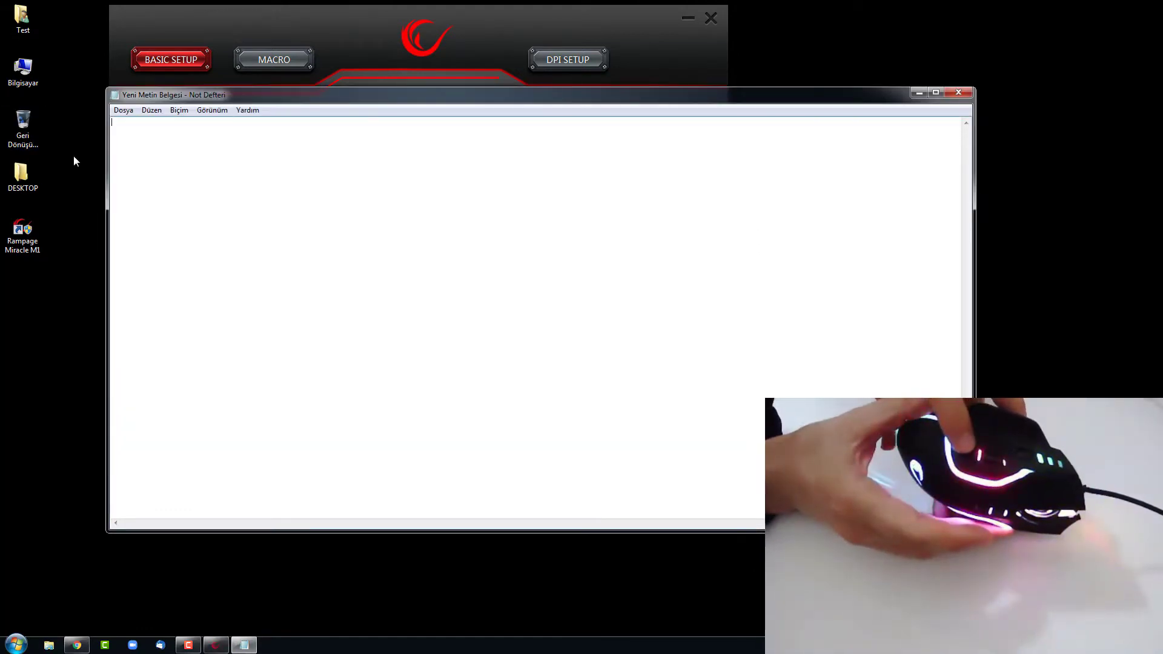
text(1)
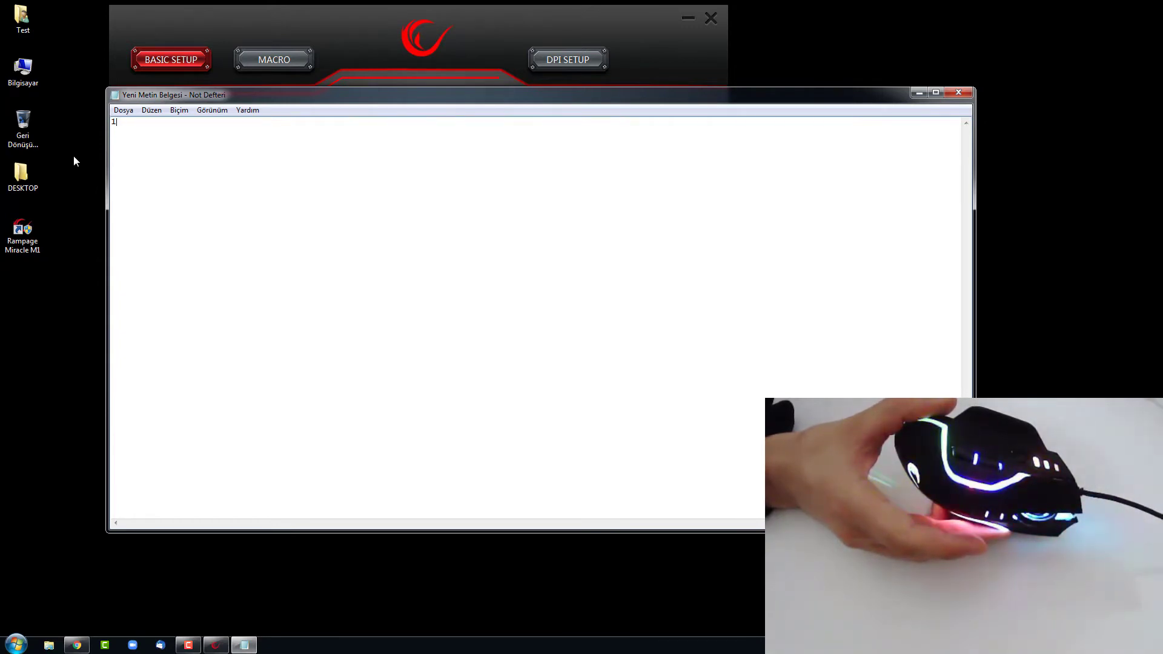
text(2)
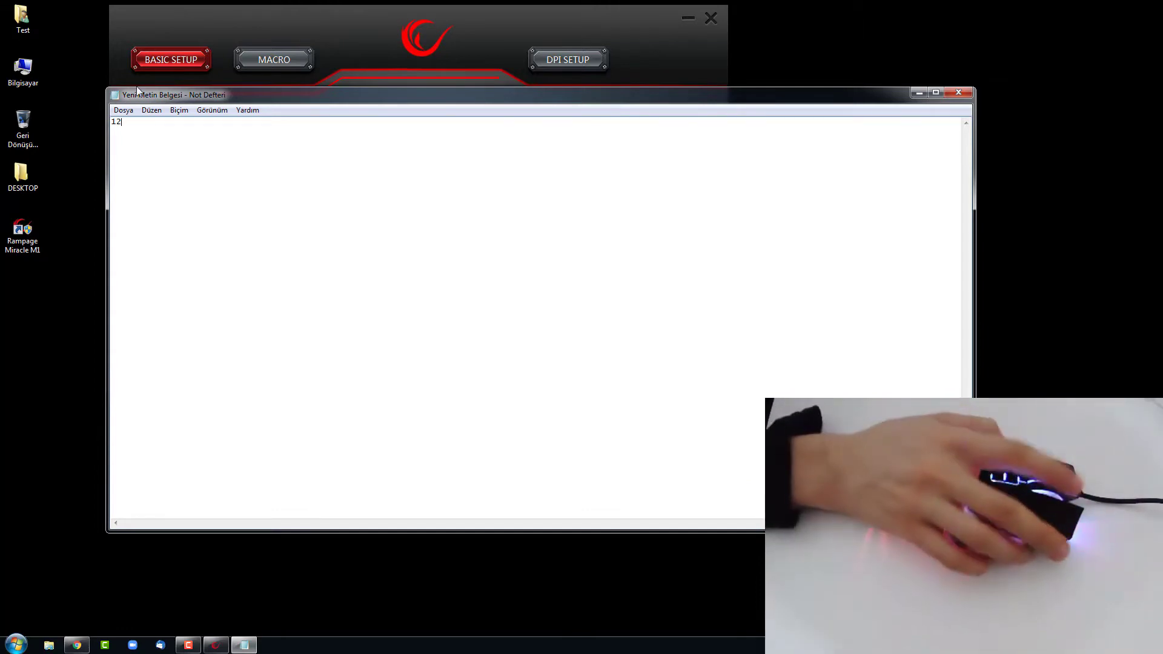
Try the Run till Release mode for the deneme1 macro, and switch it to Re-Times
click(300, 61)
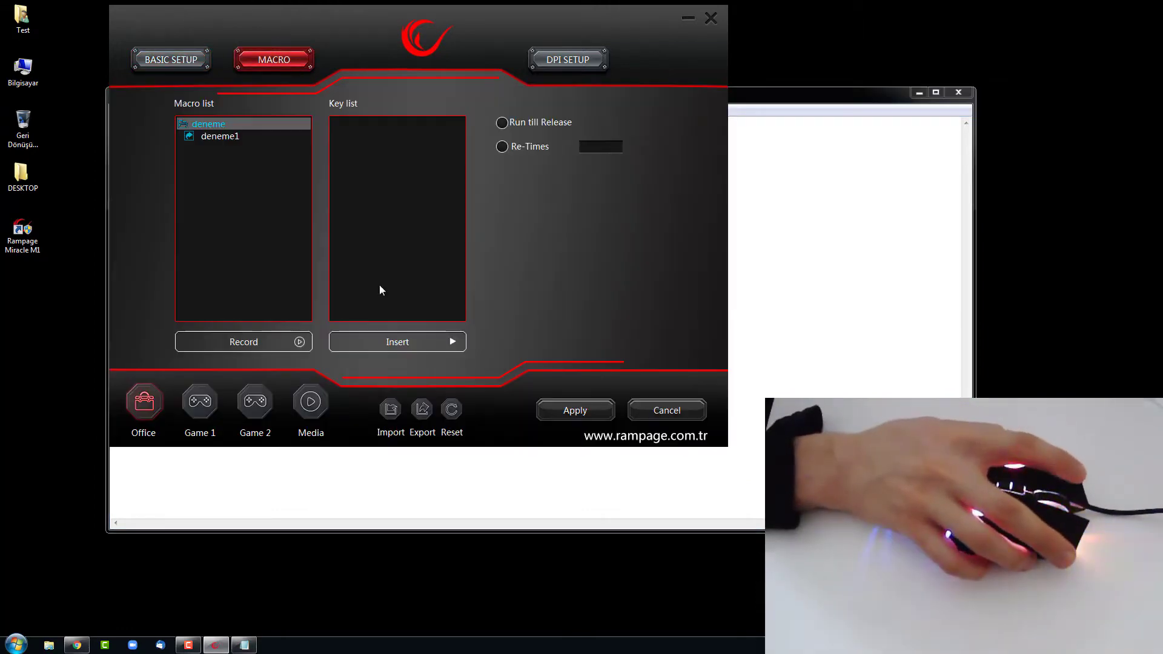
click(223, 136)
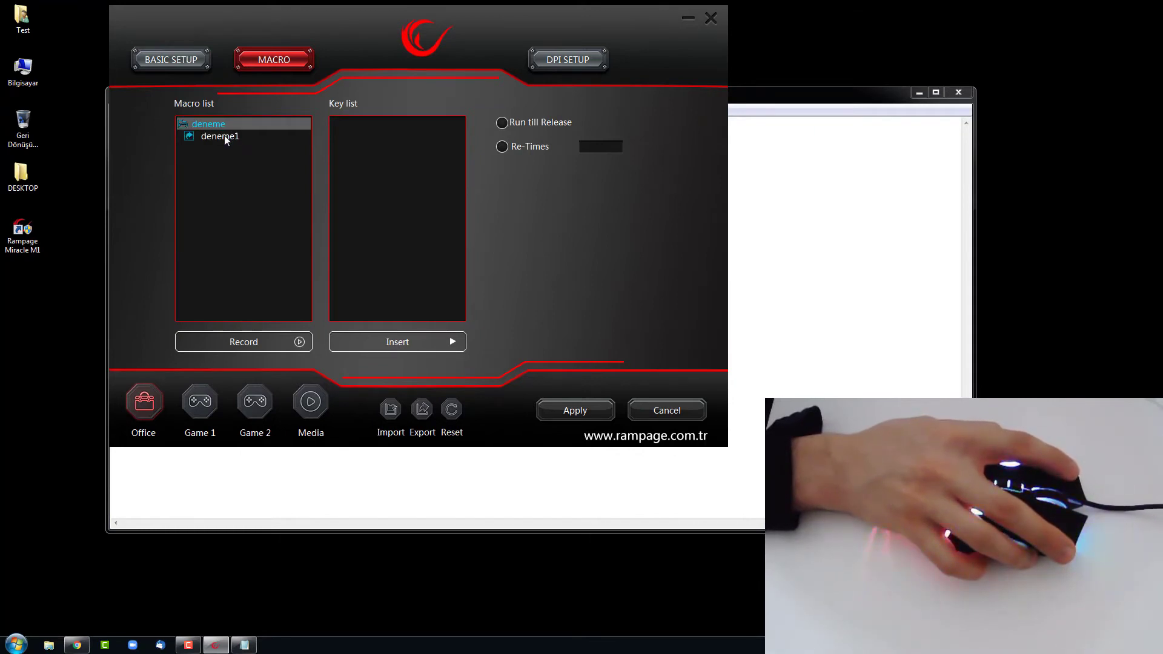
click(388, 160)
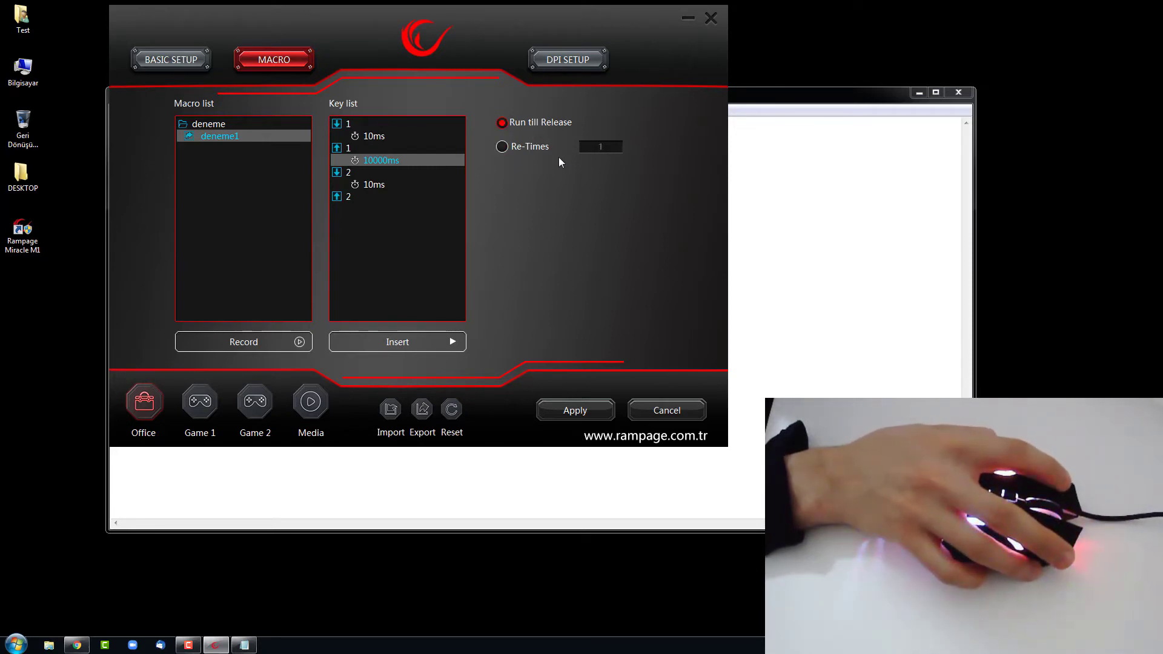
click(503, 147)
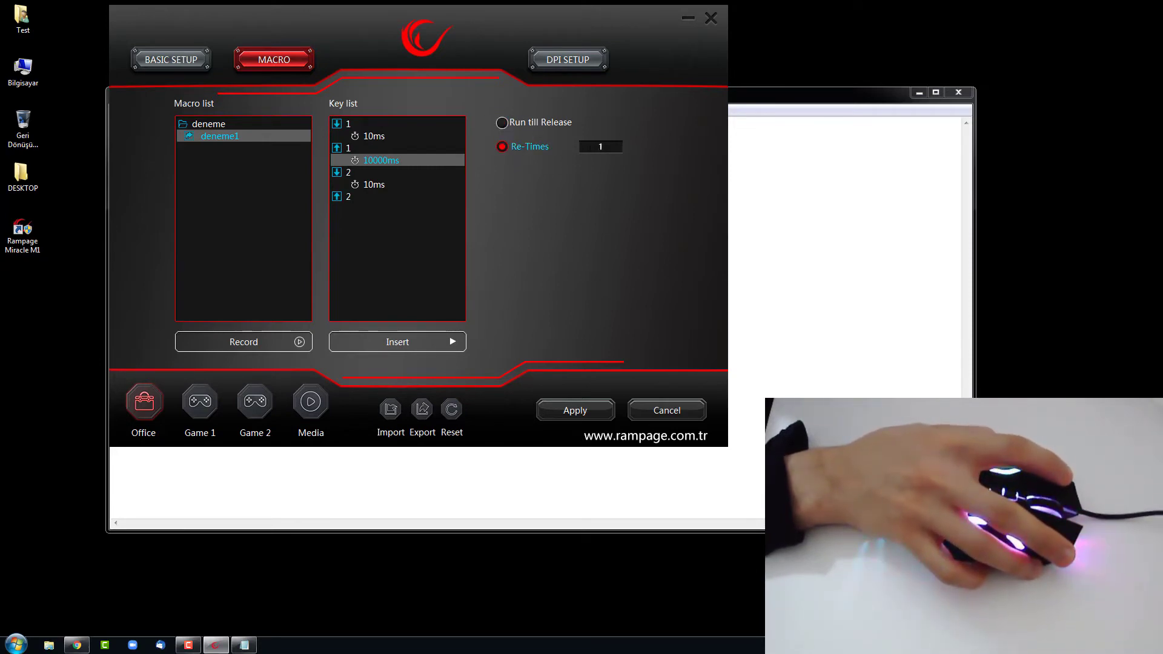
double_click(608, 148)
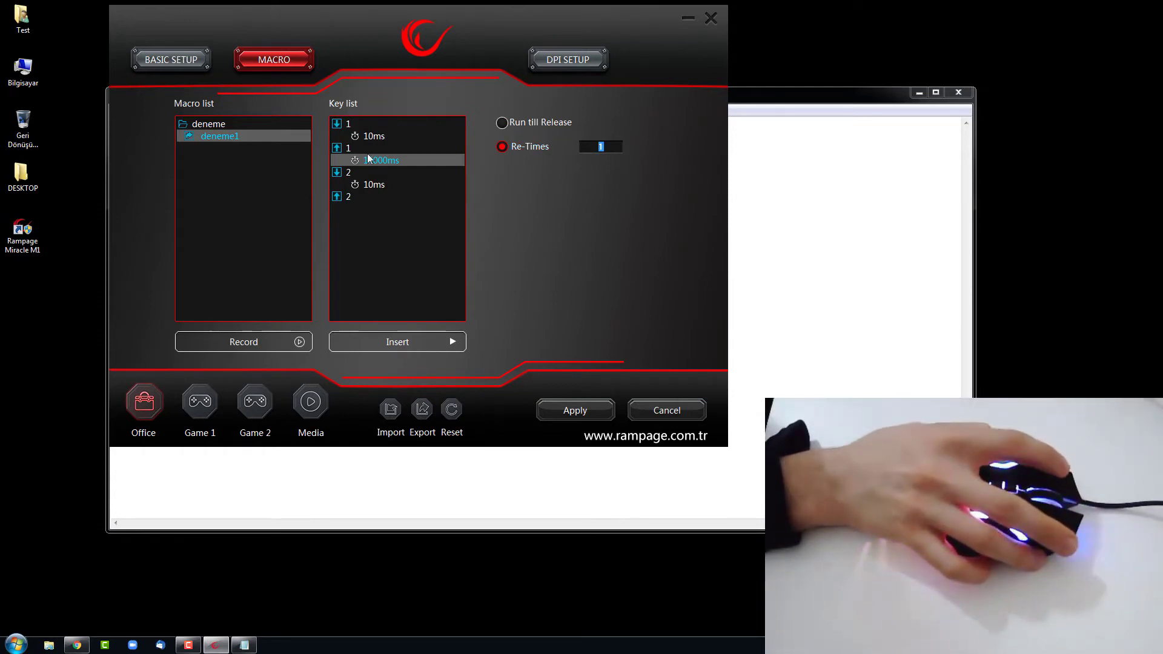
Set the delay between keys 1 and 2 in the deneme1 macro to 10 ms
right_click(384, 162)
click(413, 169)
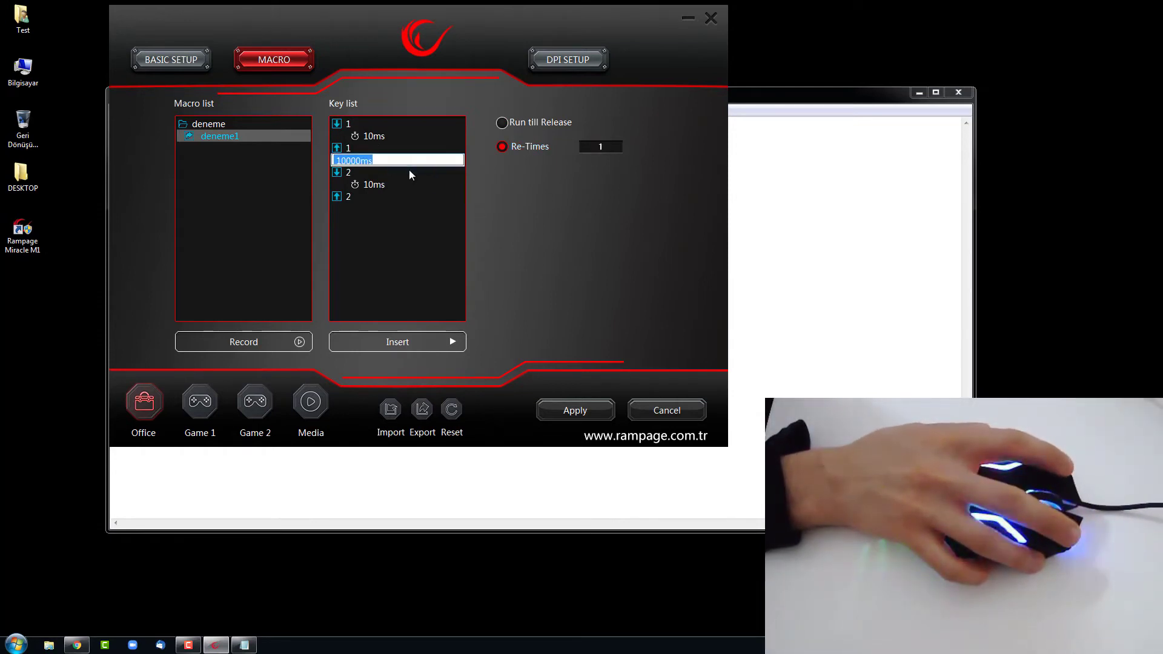
text(10)
key(Return)
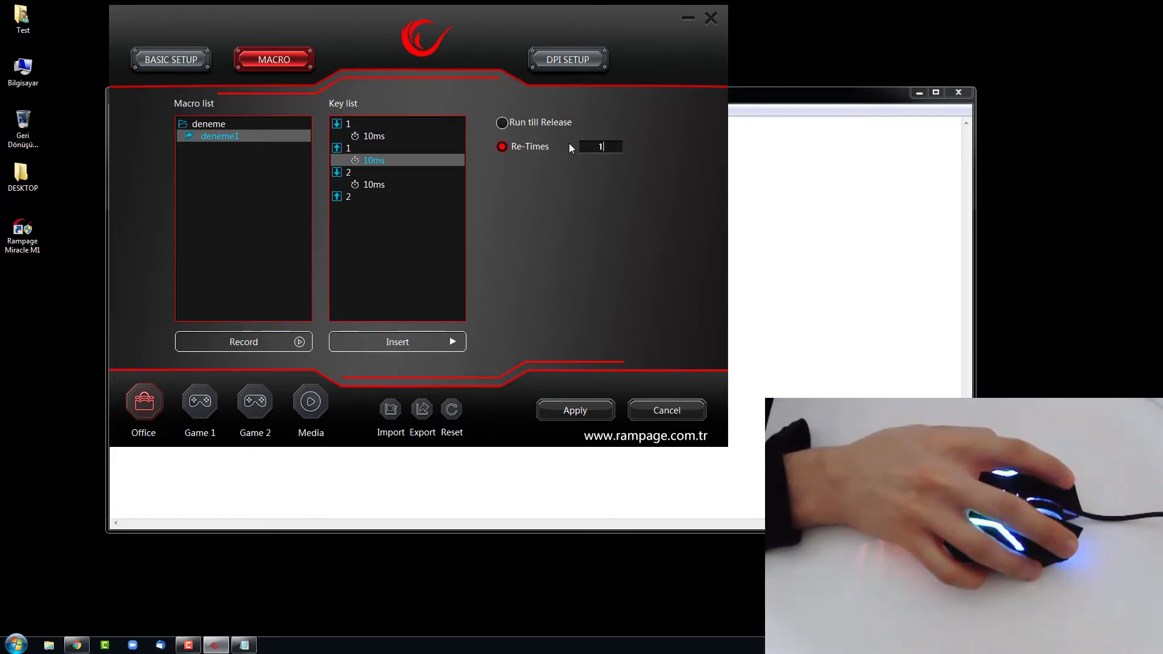
Set the macro's Re-Times count to 12, apply the change and return to the basic setup
key(BackSpace)
text(2)
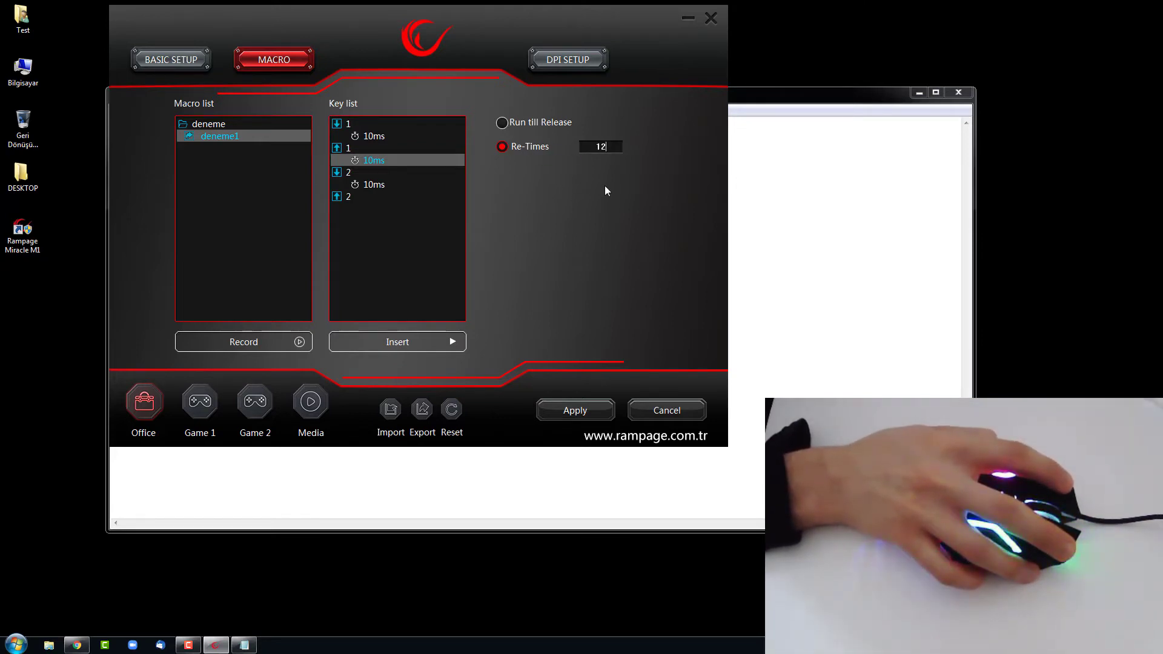
click(567, 404)
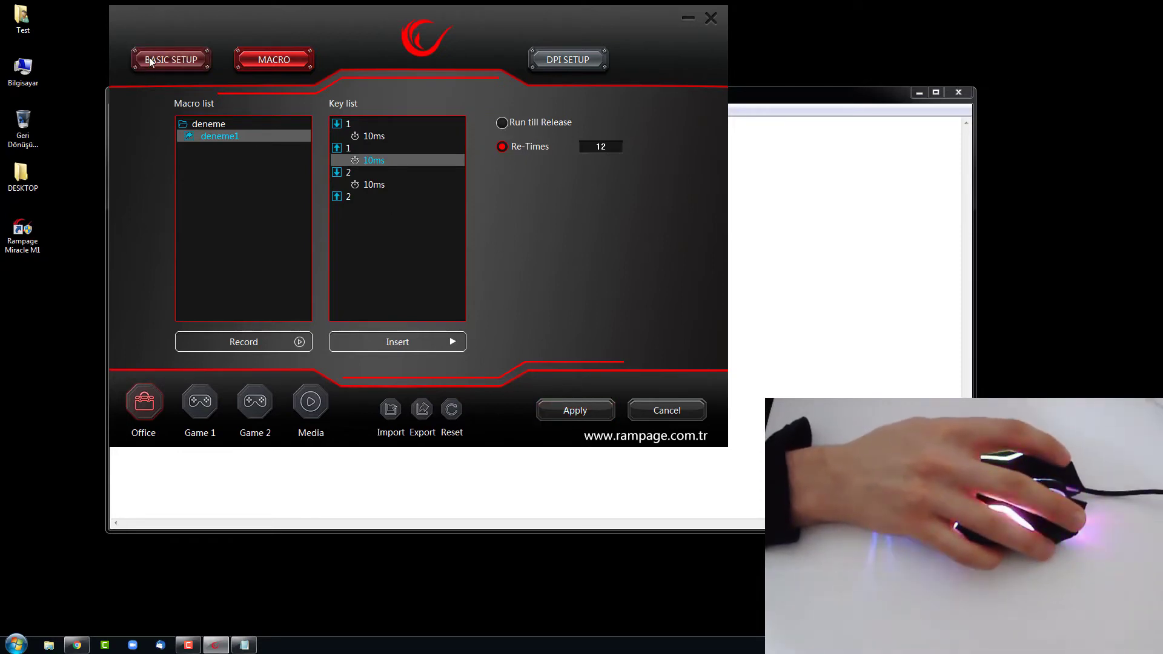
click(171, 60)
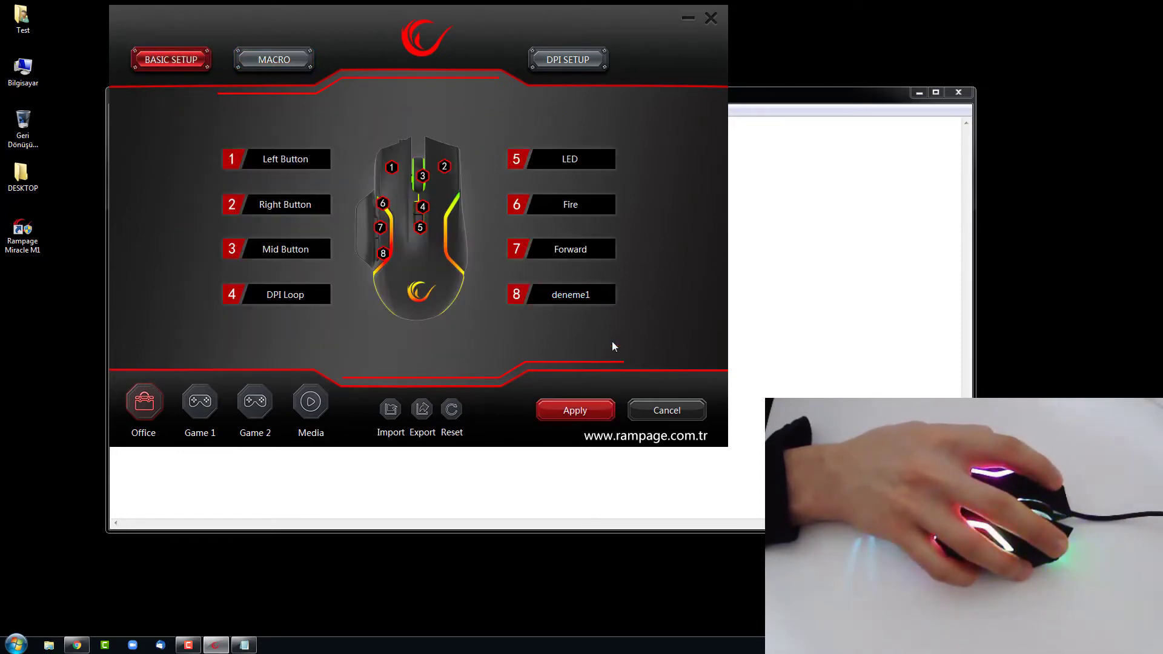
Clear the text document and run the deneme1 macro with mouse button 8 to test its repetitions
click(792, 111)
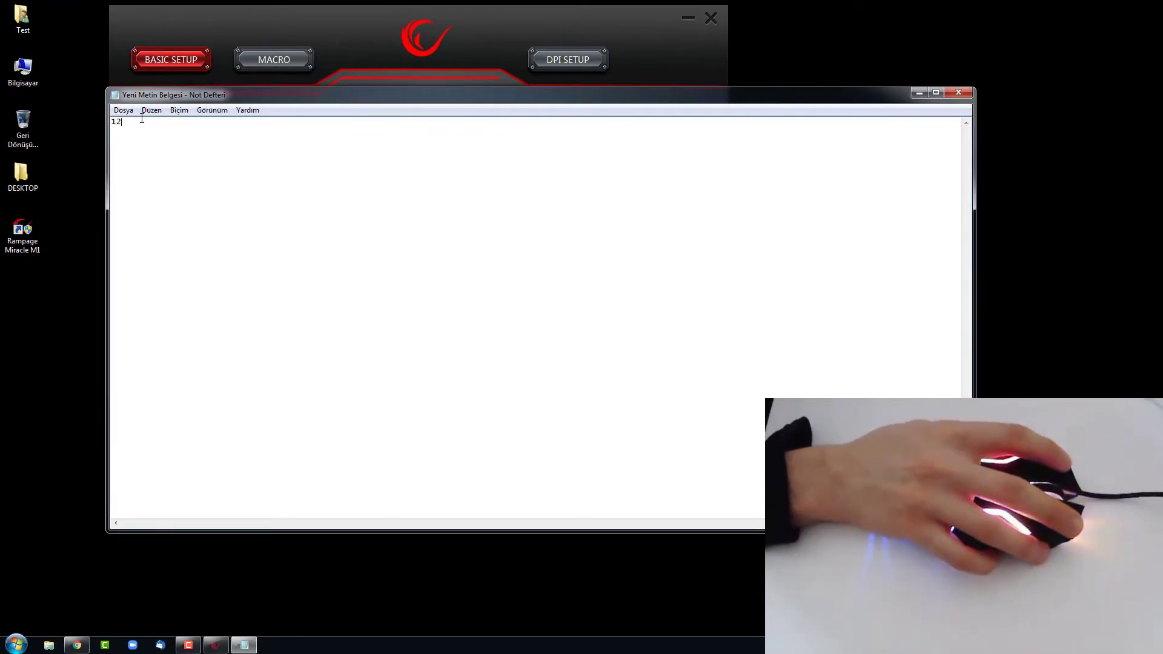
key(BackSpace)
key(BackSpace)
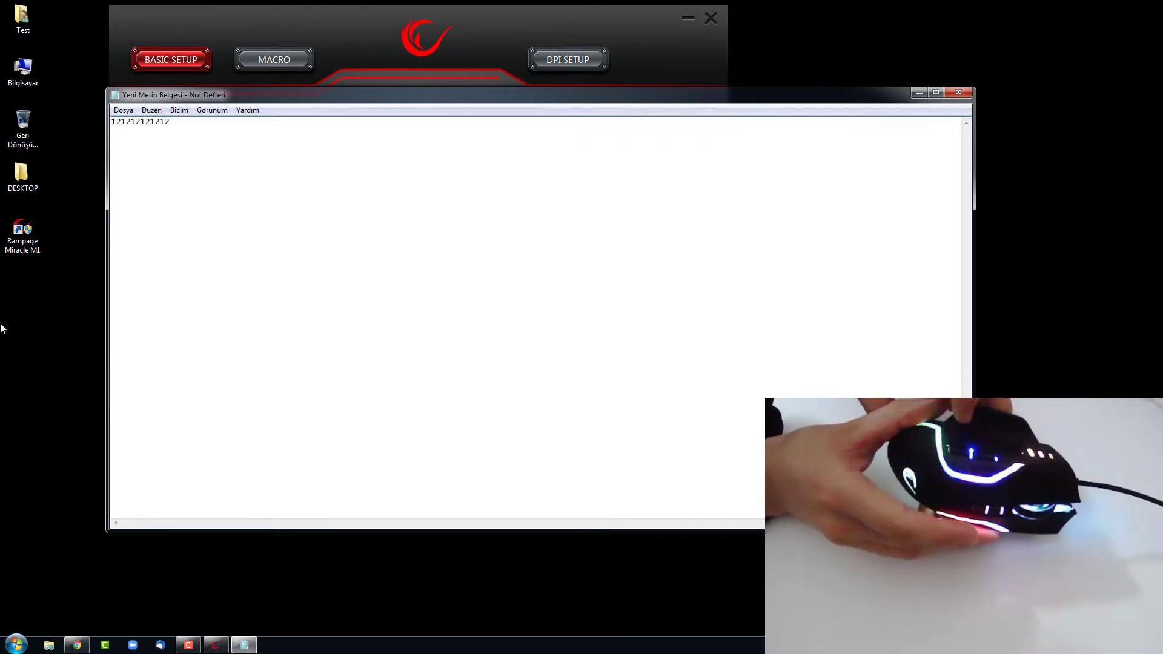
text(121212121212)
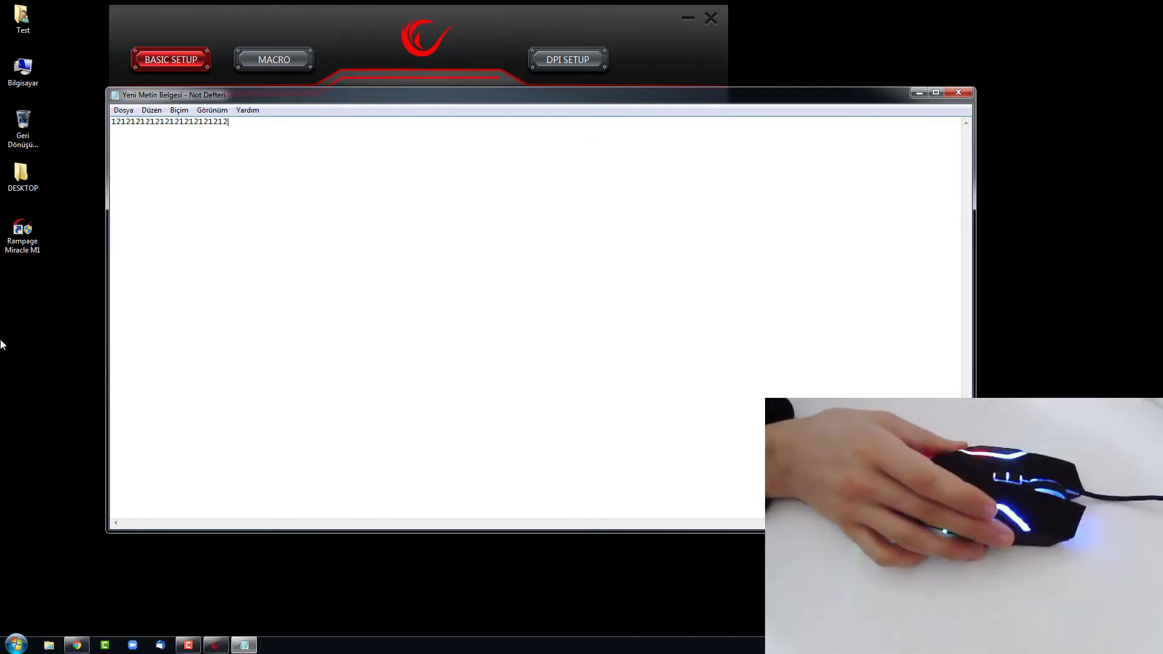
Run the deneme1 macro again in the text document with mouse button 8 to check its Re-Times repetitions
text(1212)
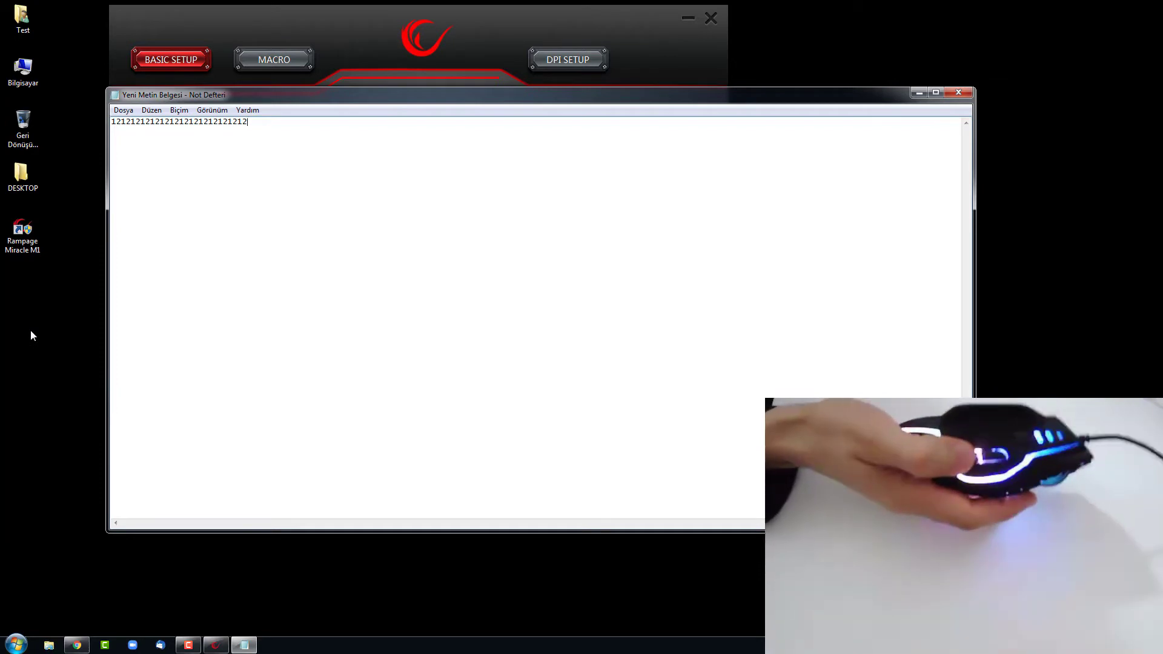
text(12121212121212121212)
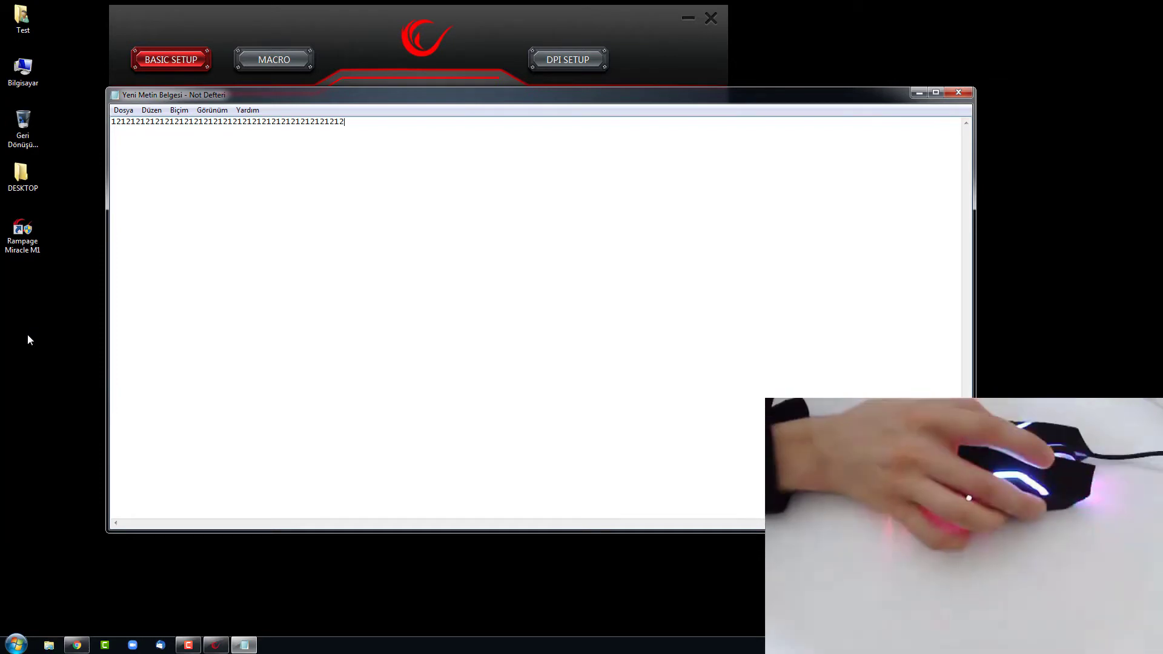
Set the deneme1 macro to Run till Release, apply the change and return to the basic setup
click(493, 58)
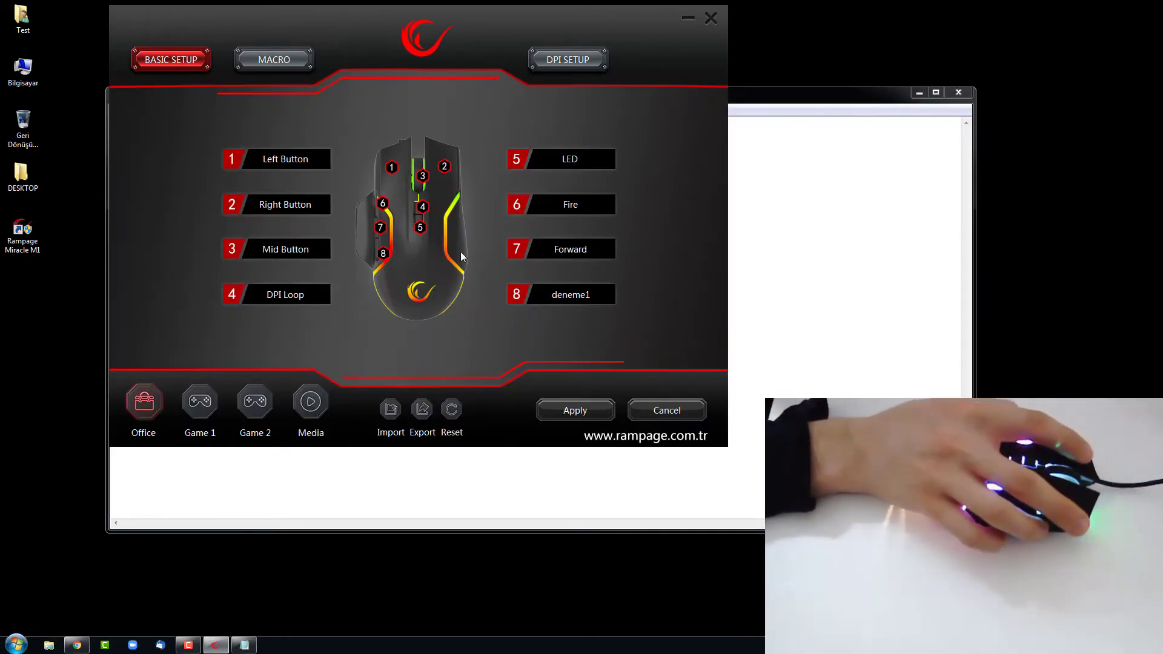
click(286, 62)
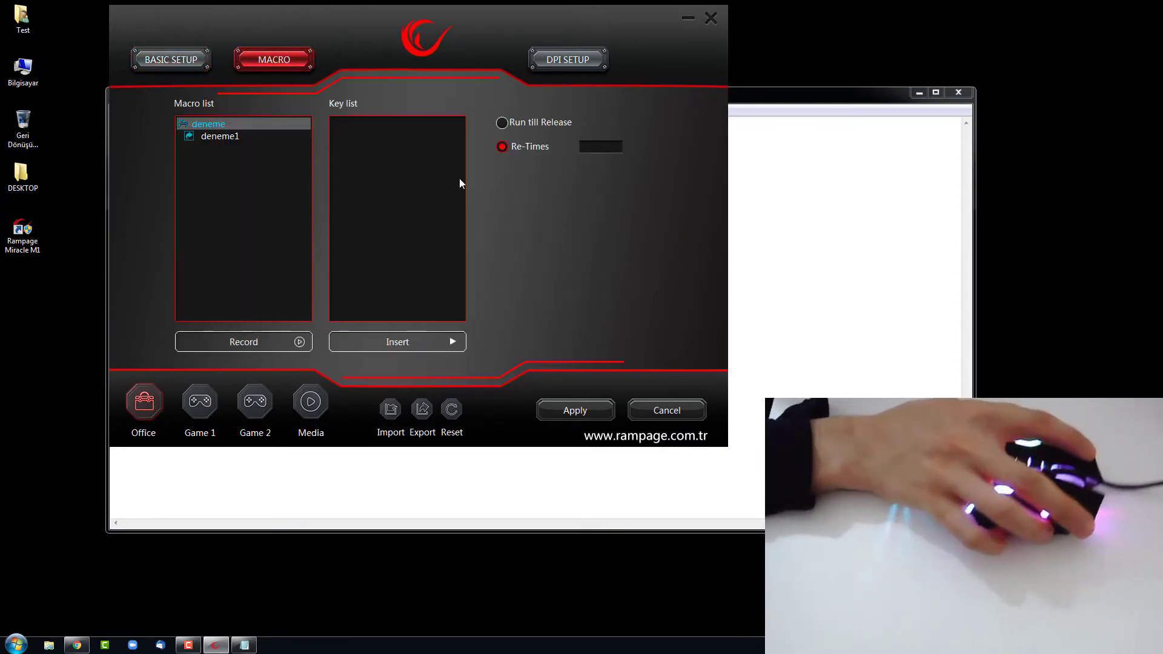
click(238, 139)
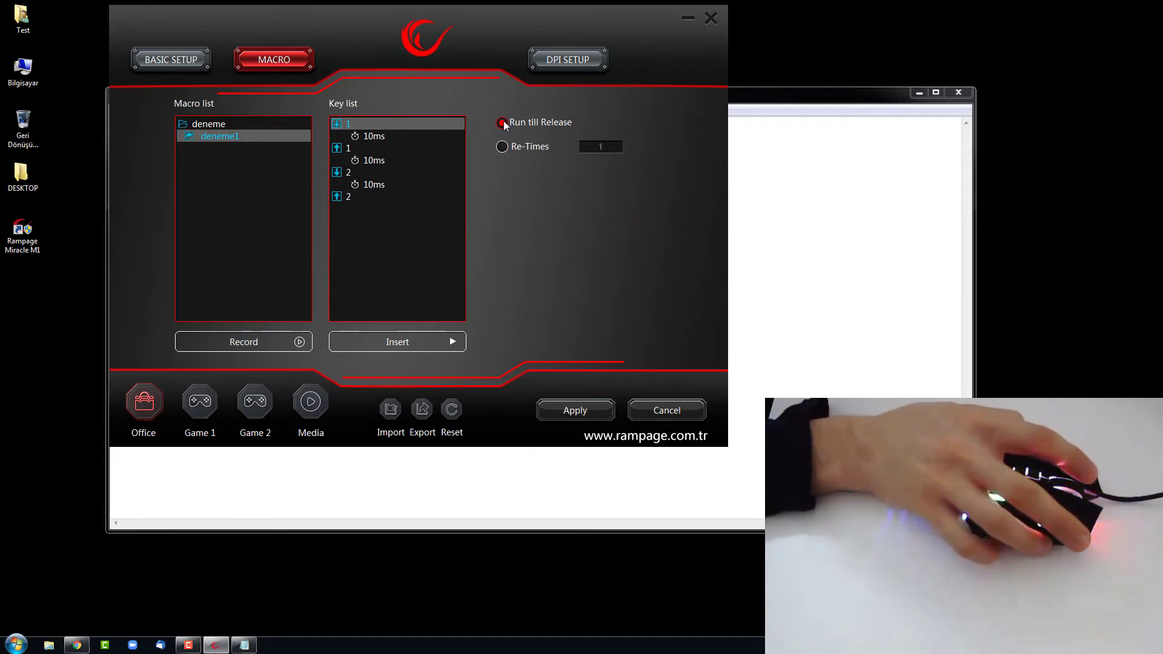
click(577, 410)
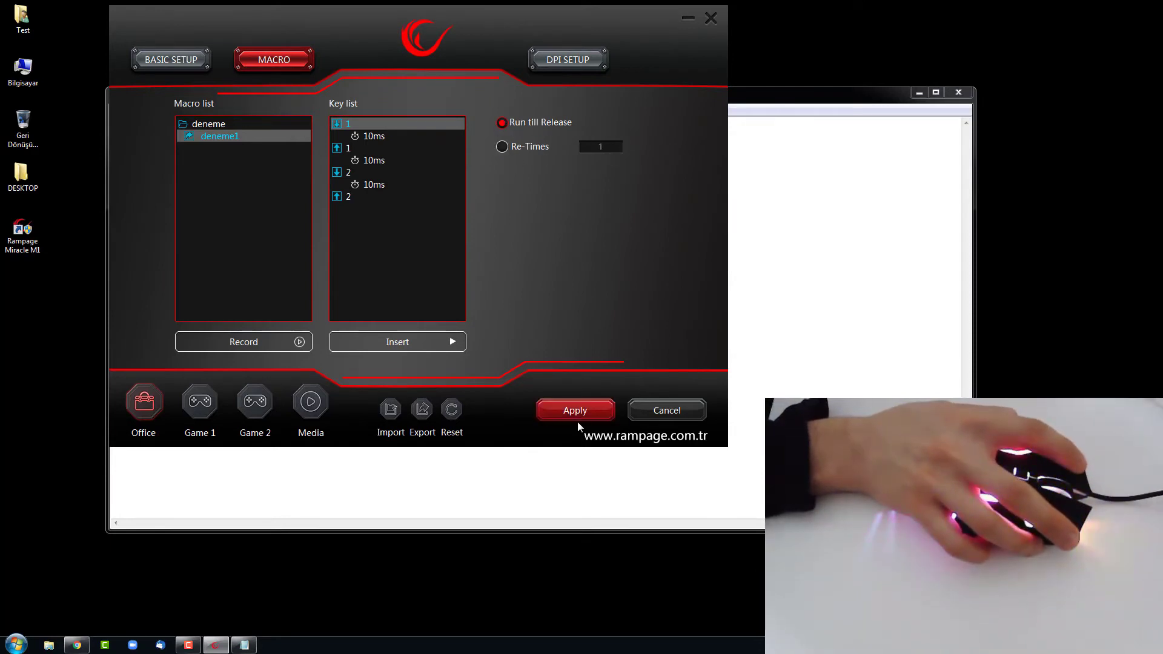
click(206, 60)
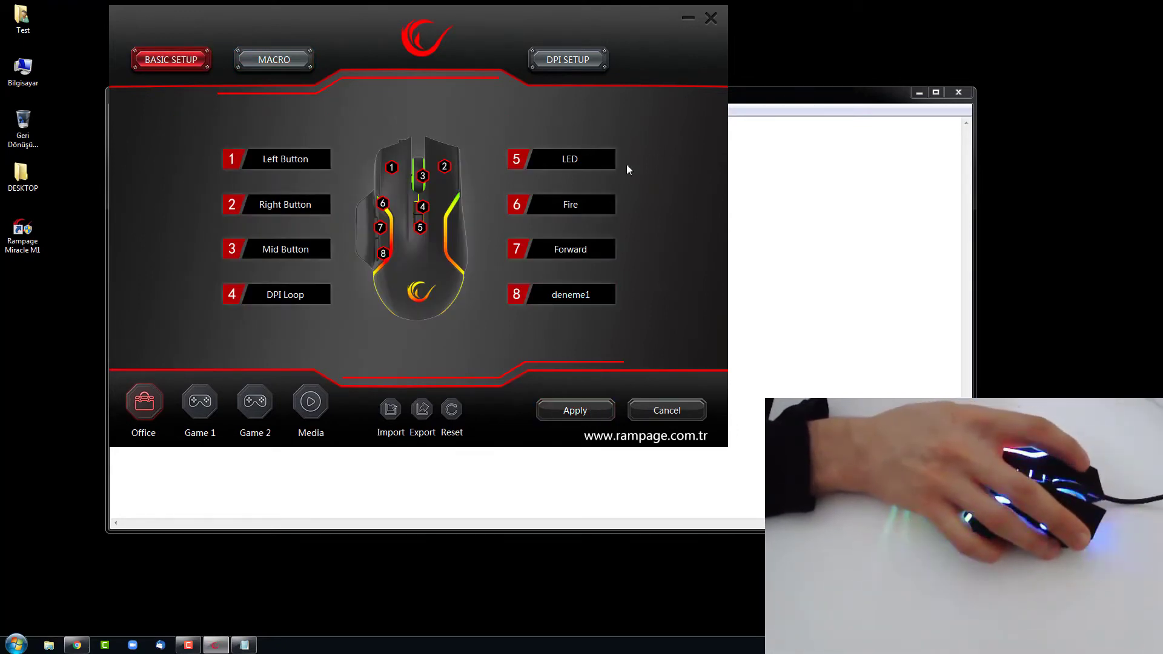
Clear the text document and hold mouse button 8 to test the deneme1 macro in Run till Release mode
click(738, 163)
key(ctrl+a)
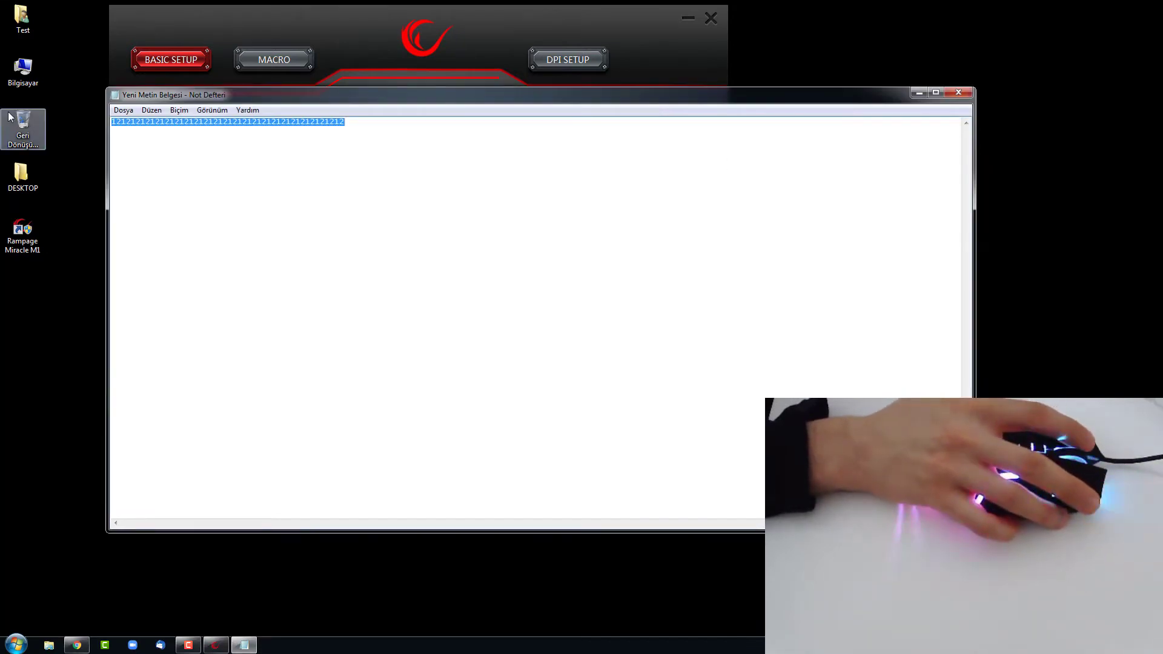
key(BackSpace)
text(121212121212121212121)
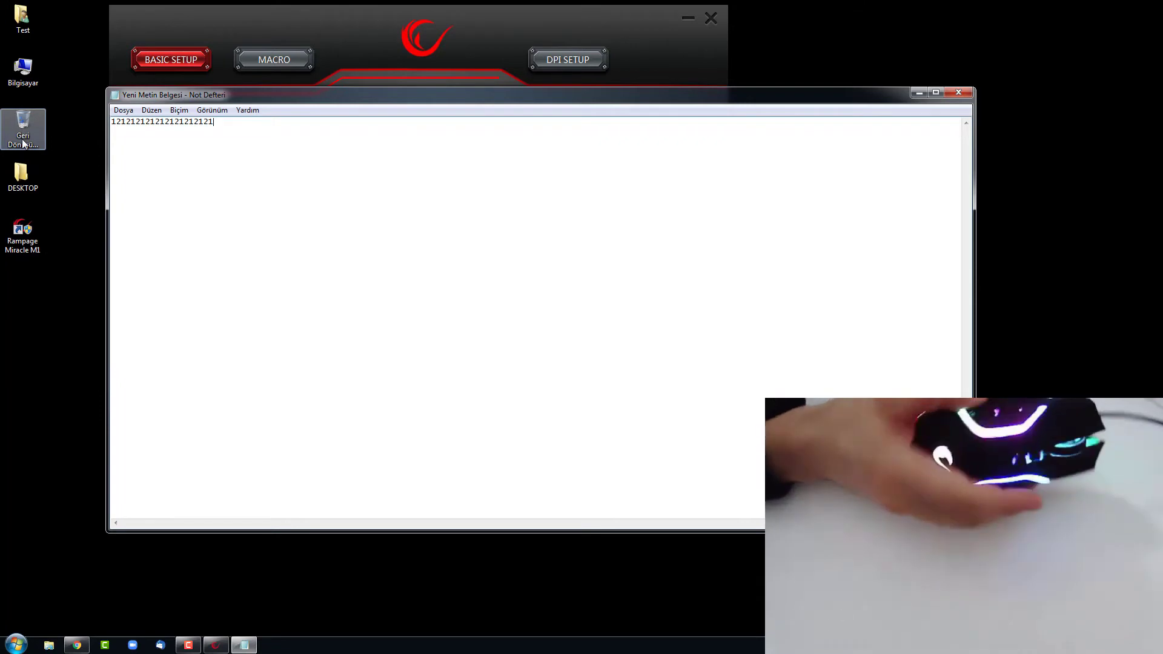
text(121212121212121212121)
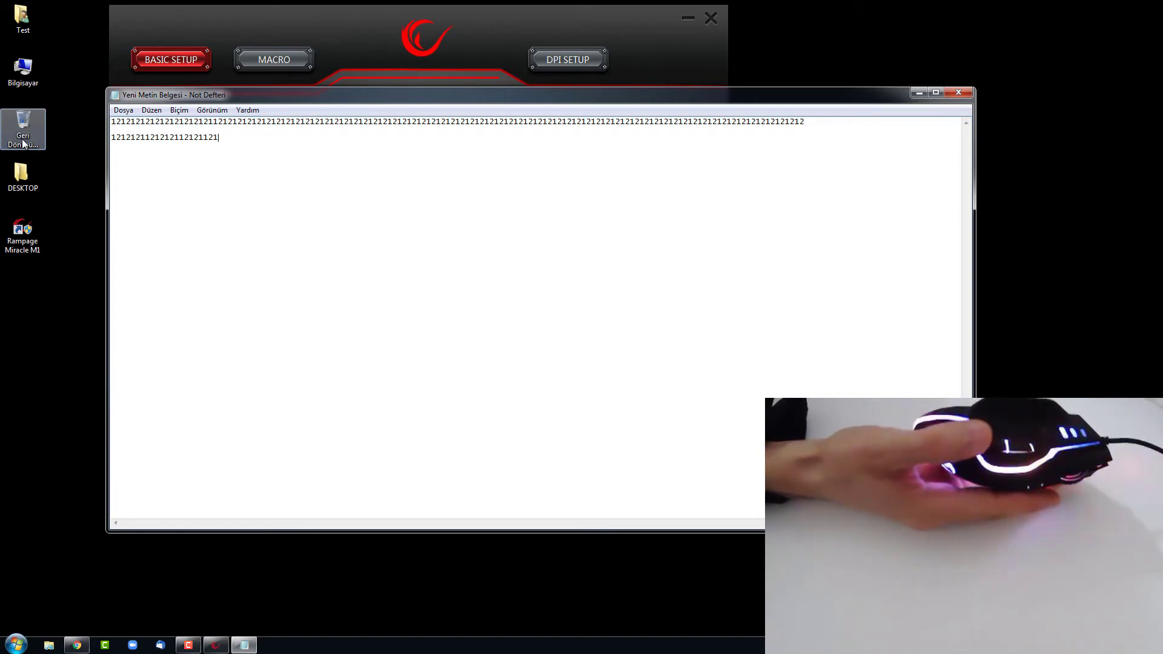
text(1212121212121212)
text(1212121212121212121212121212121212121)
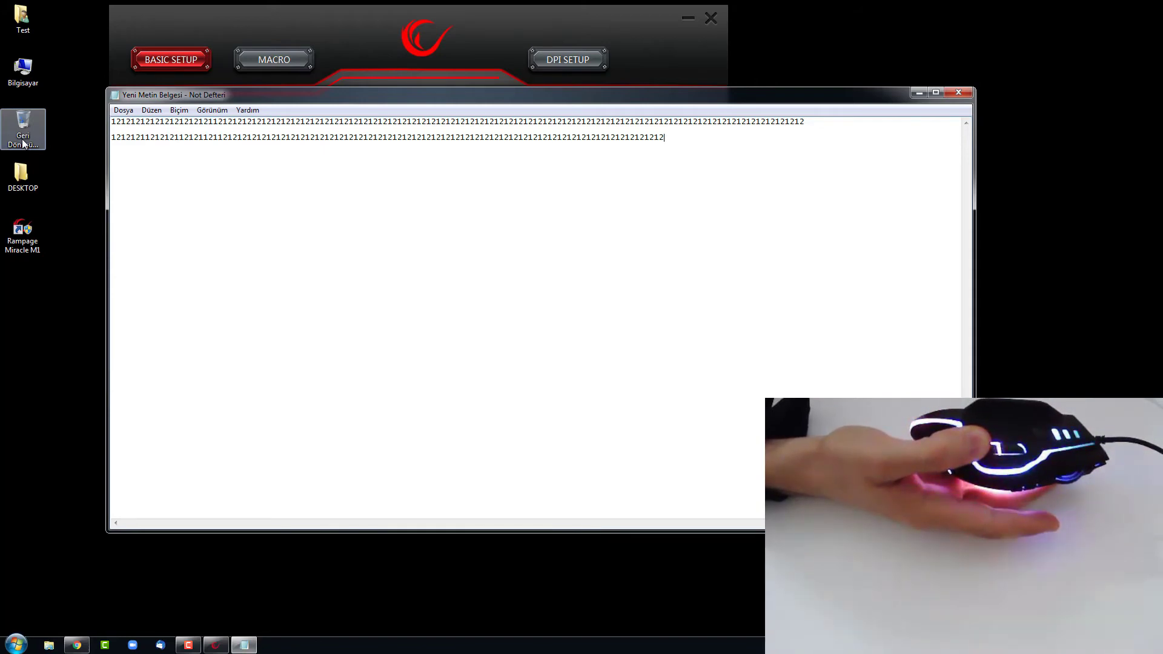
text(21212121212121)
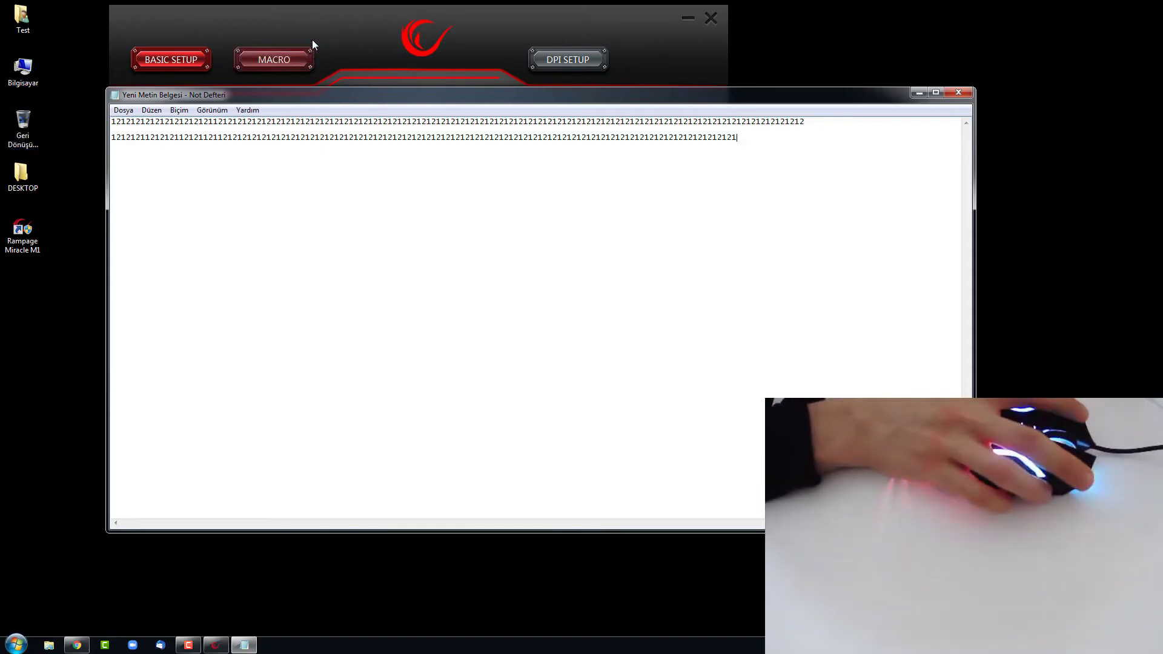
Create a new macro in the deneme group and name it deneme2
click(291, 66)
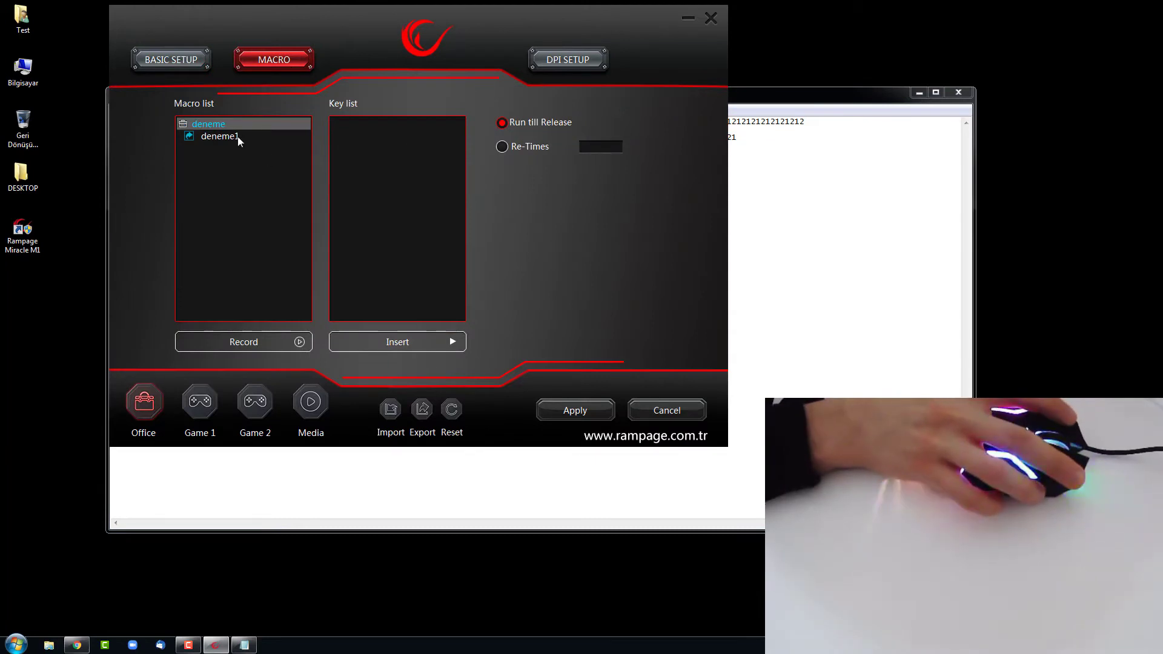
click(221, 136)
double_click(217, 123)
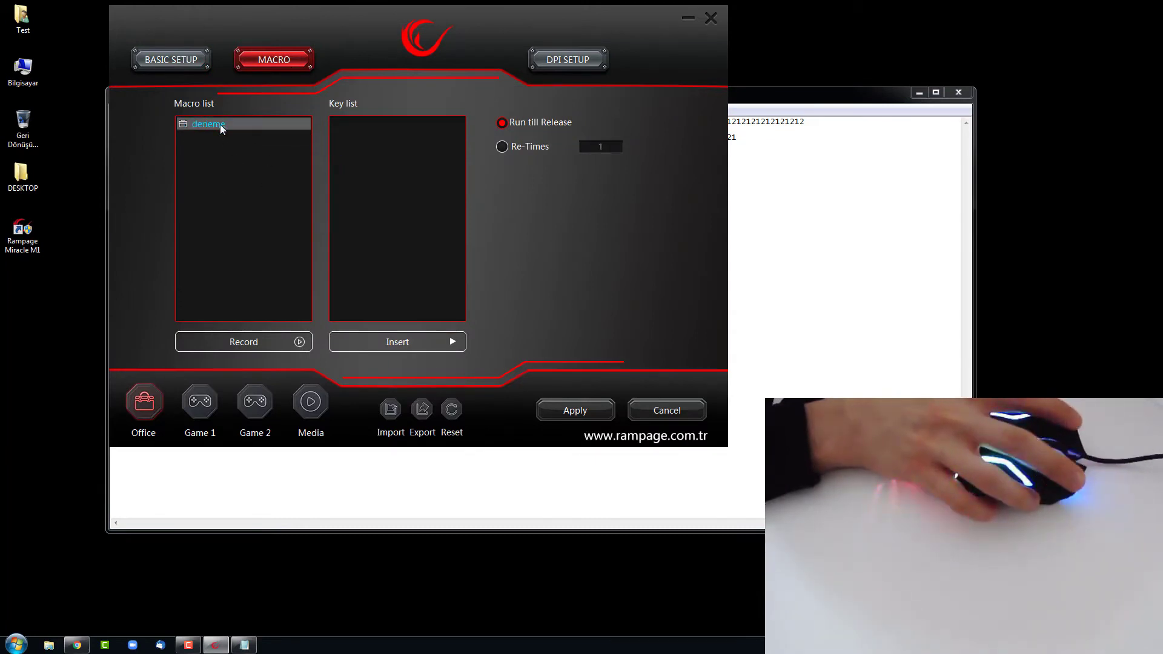
right_click(220, 124)
click(267, 155)
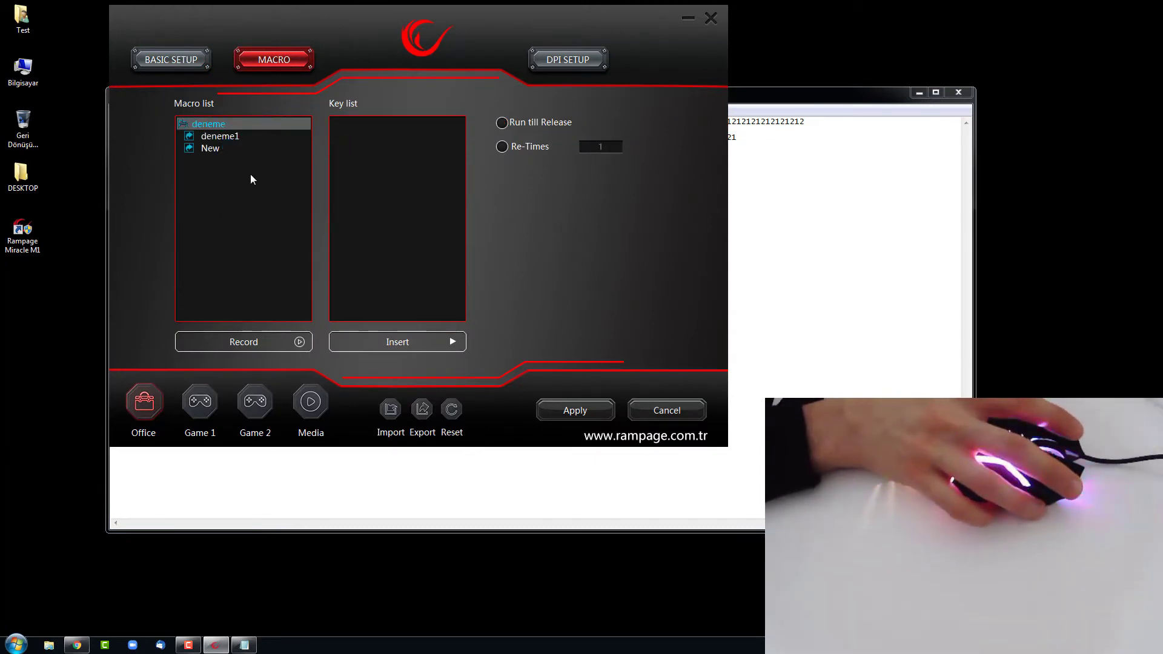
right_click(216, 148)
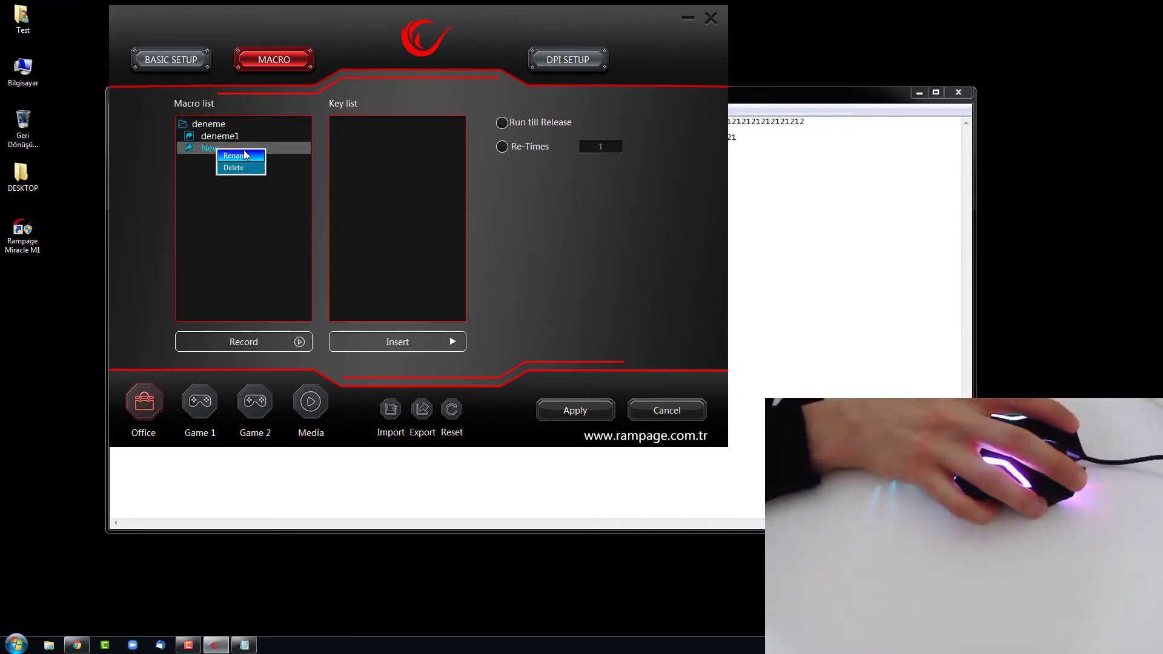
click(254, 162)
text(deneme2)
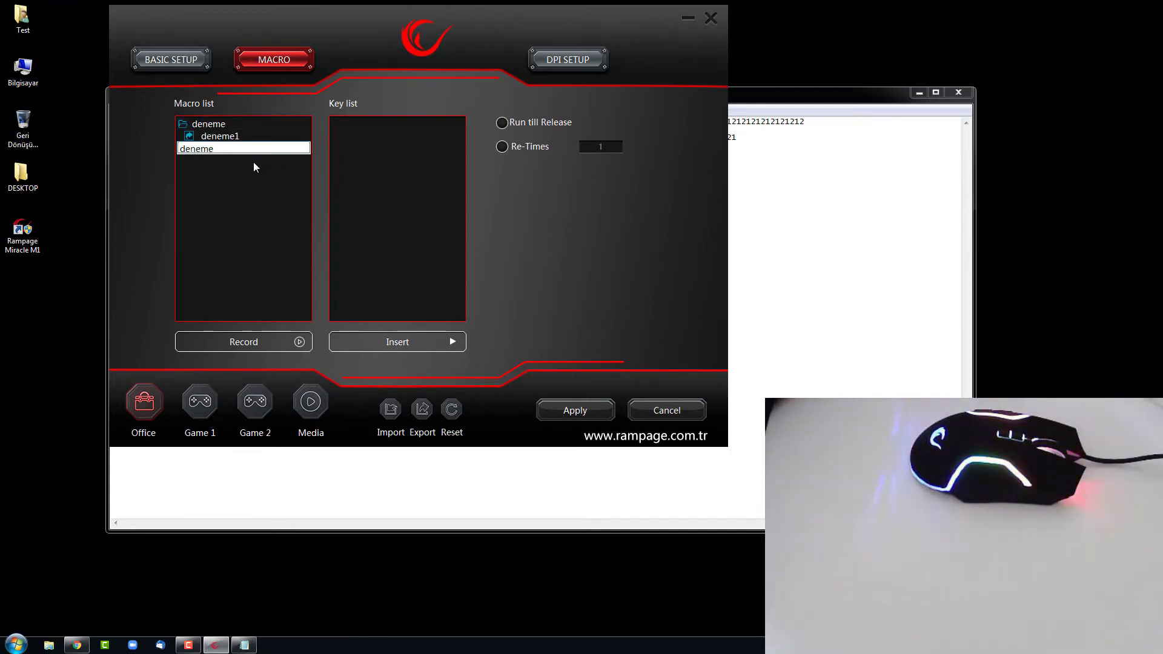
click(278, 188)
Insert a Left Button Down action followed by a Left Button Up action into the deneme2 macro
click(429, 341)
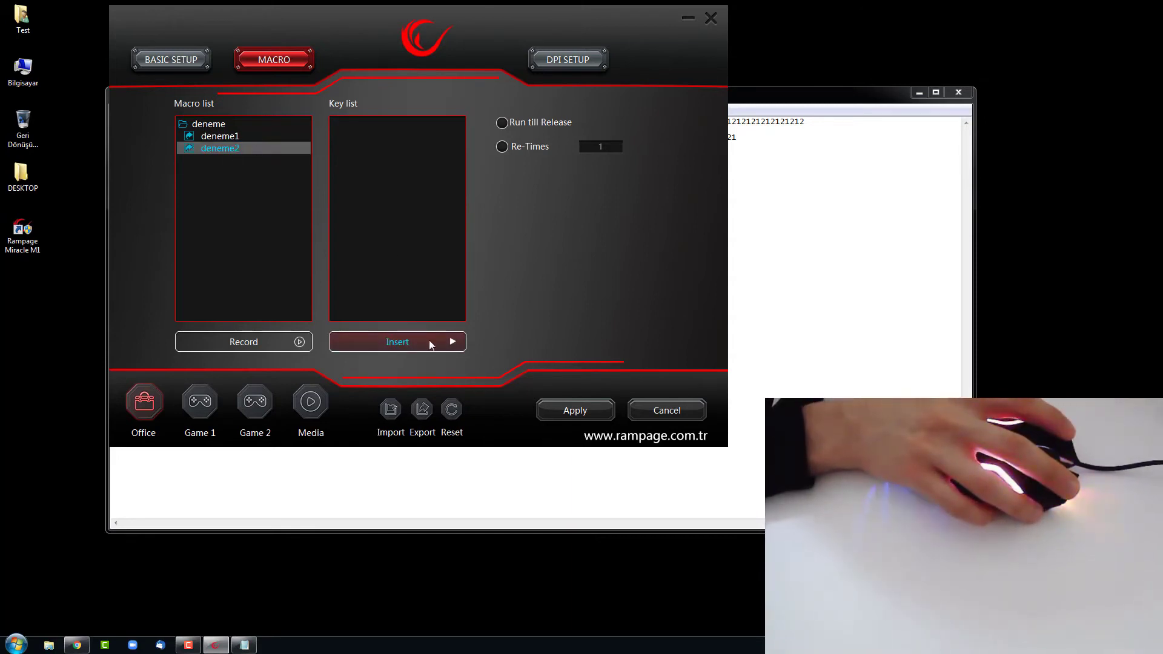
mouse_move(498, 342)
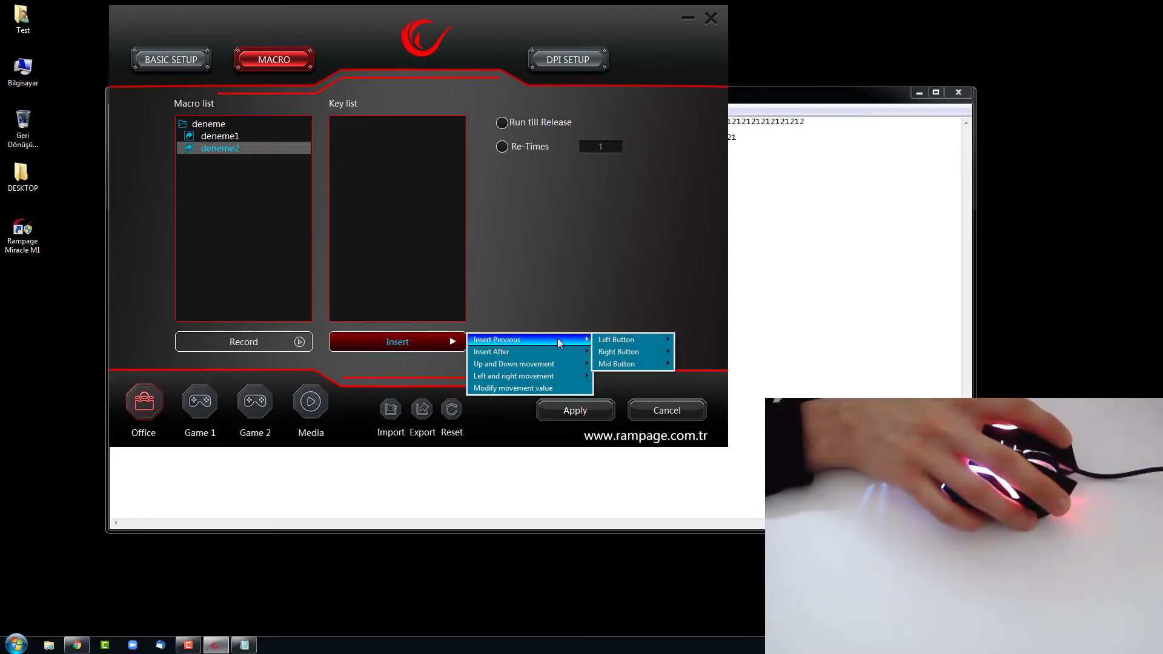
mouse_move(632, 344)
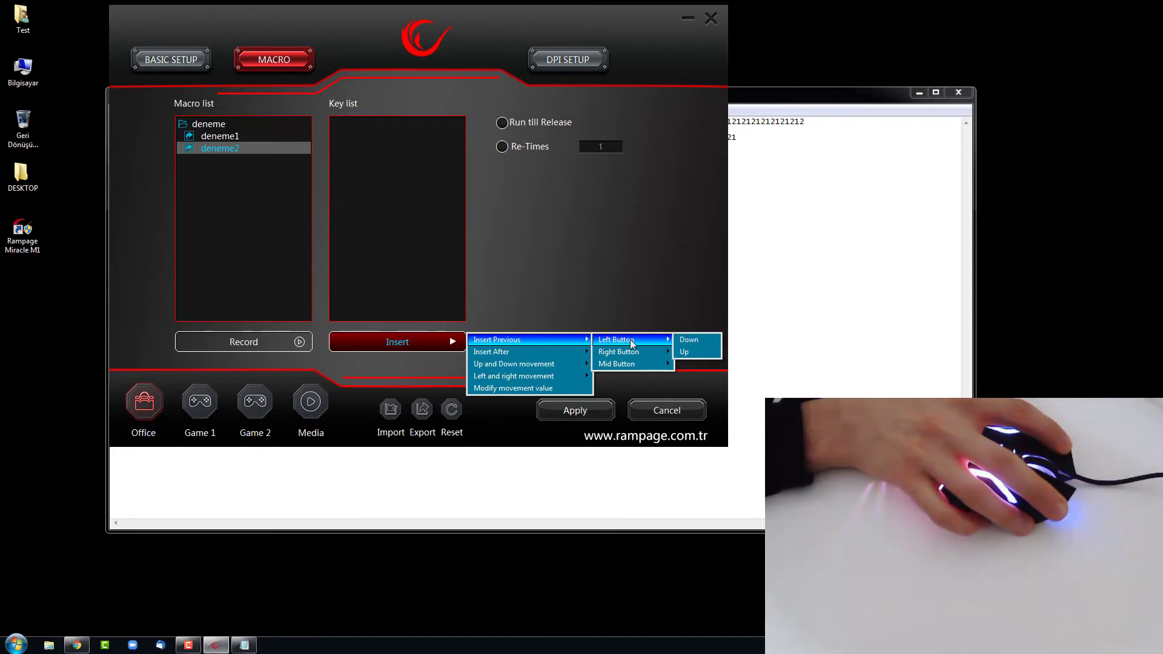
click(703, 343)
click(358, 123)
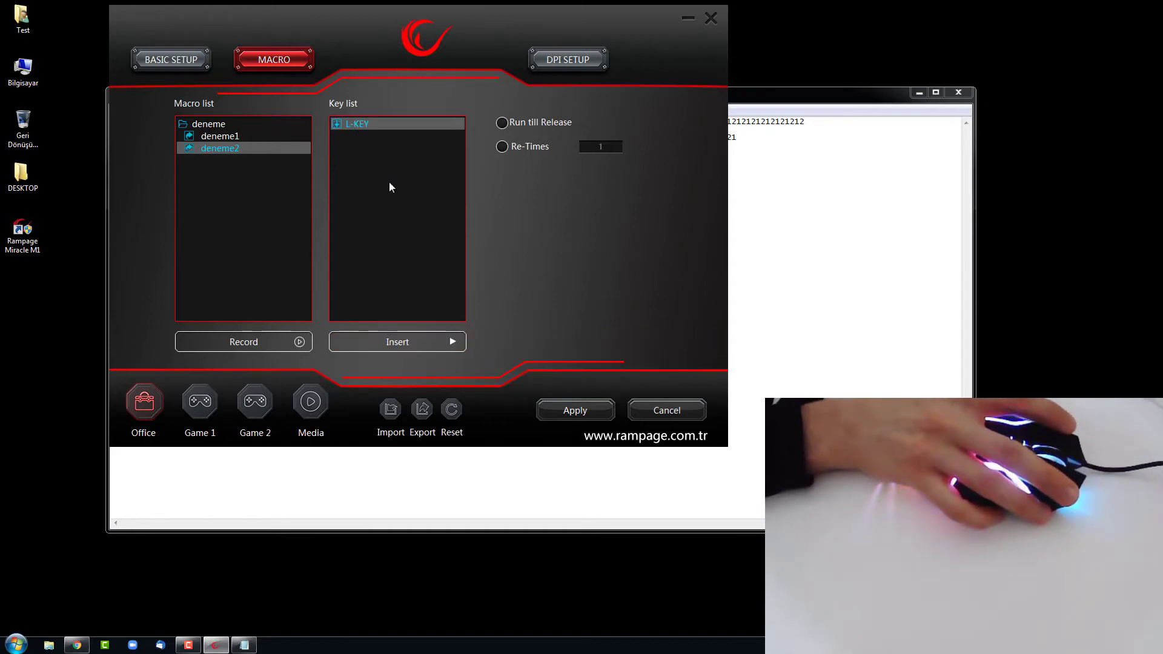
click(442, 344)
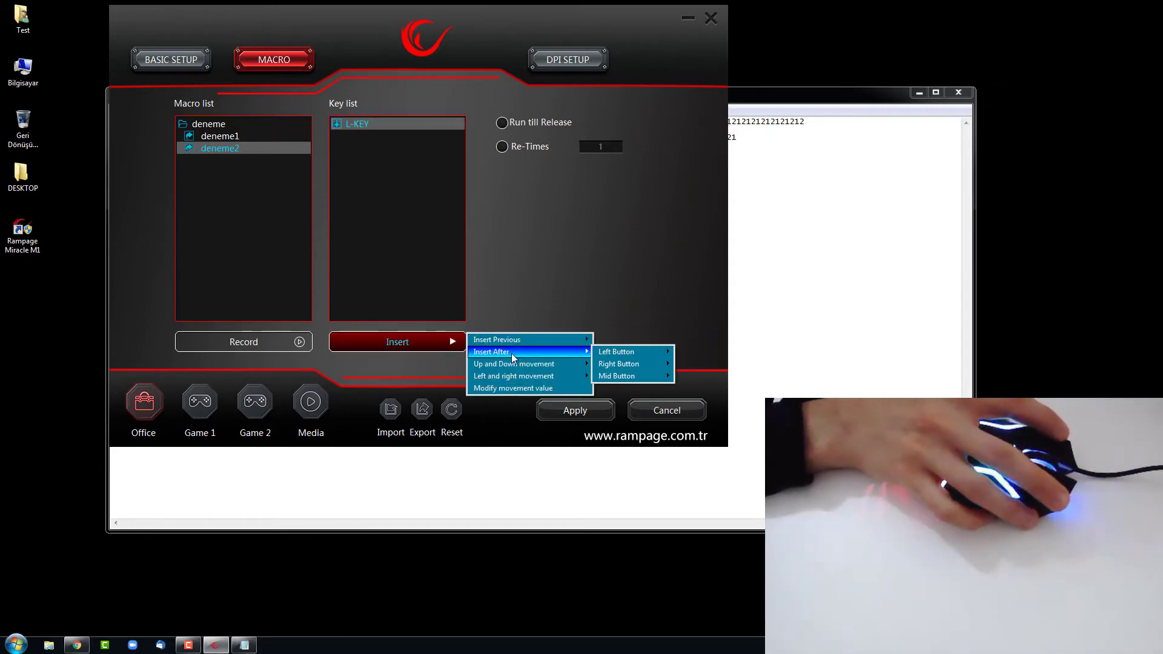
mouse_move(624, 350)
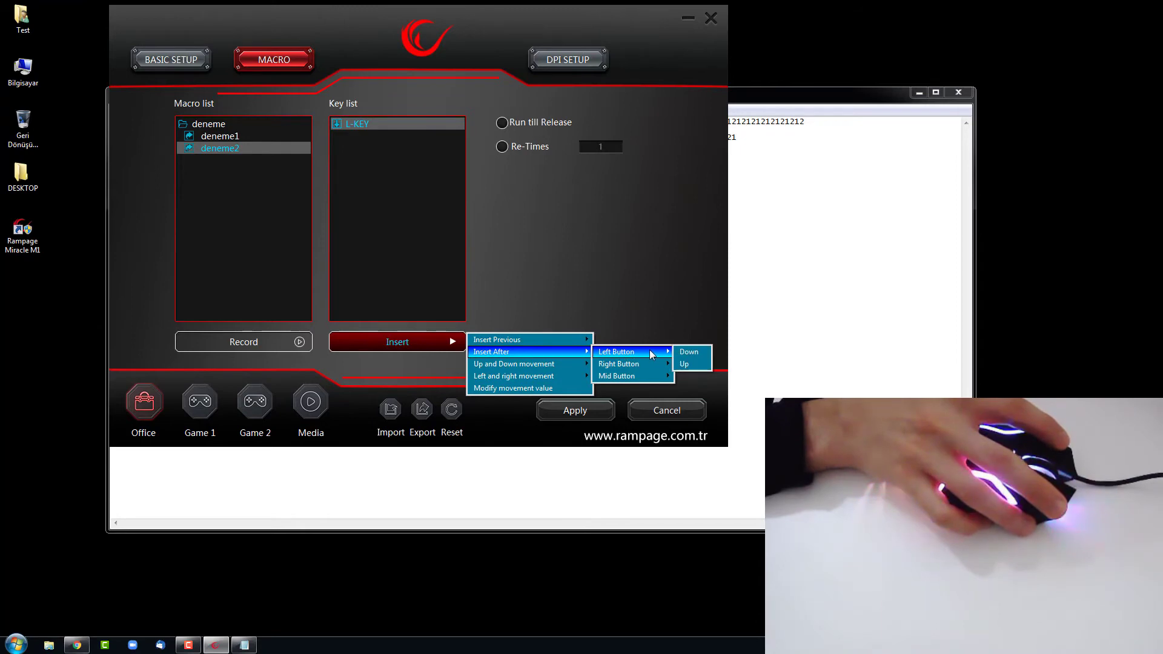
click(691, 364)
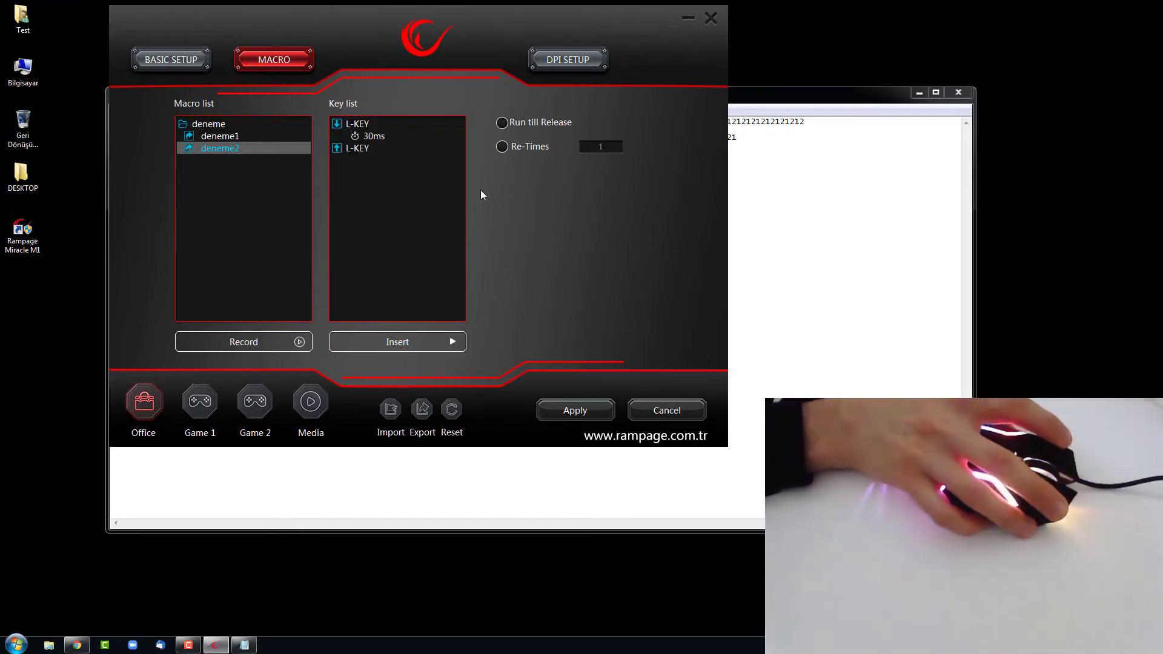
Insert a Y+ movement after the 30 ms delay, between the left button down and up actions of deneme2
click(355, 124)
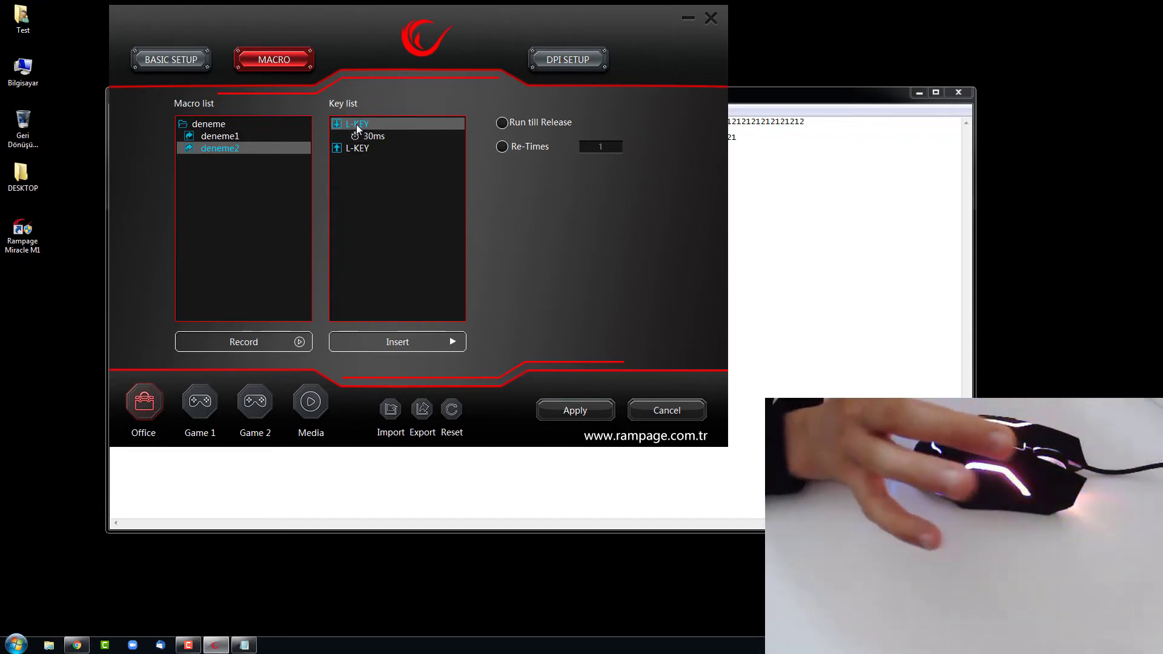
click(374, 138)
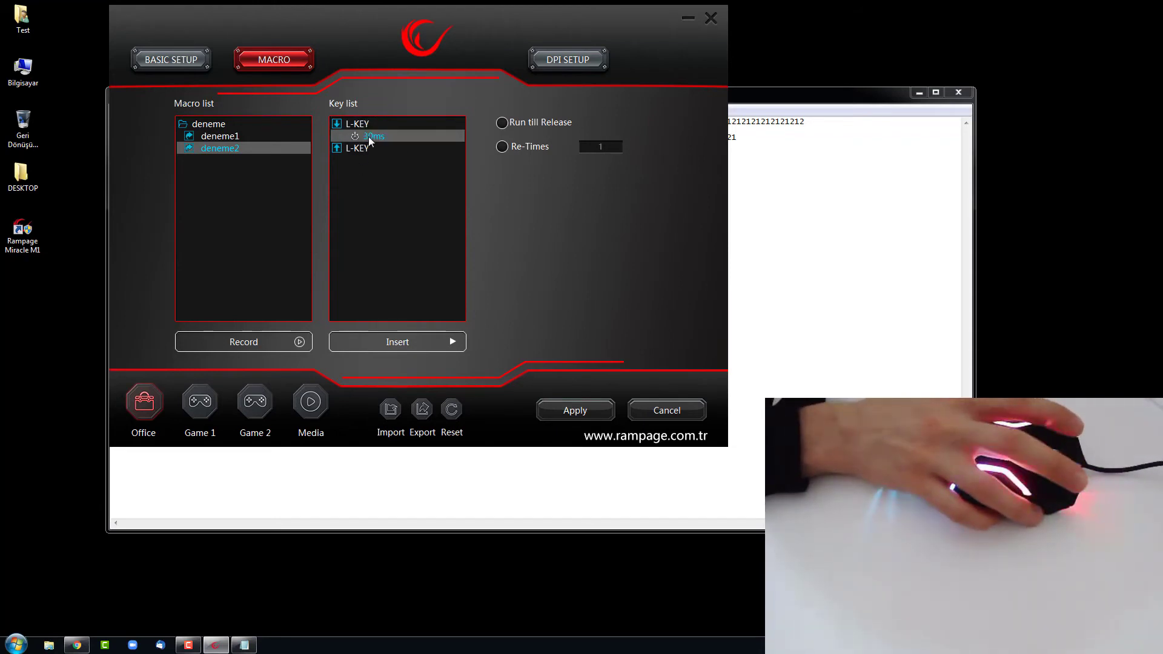
right_click(369, 137)
click(393, 203)
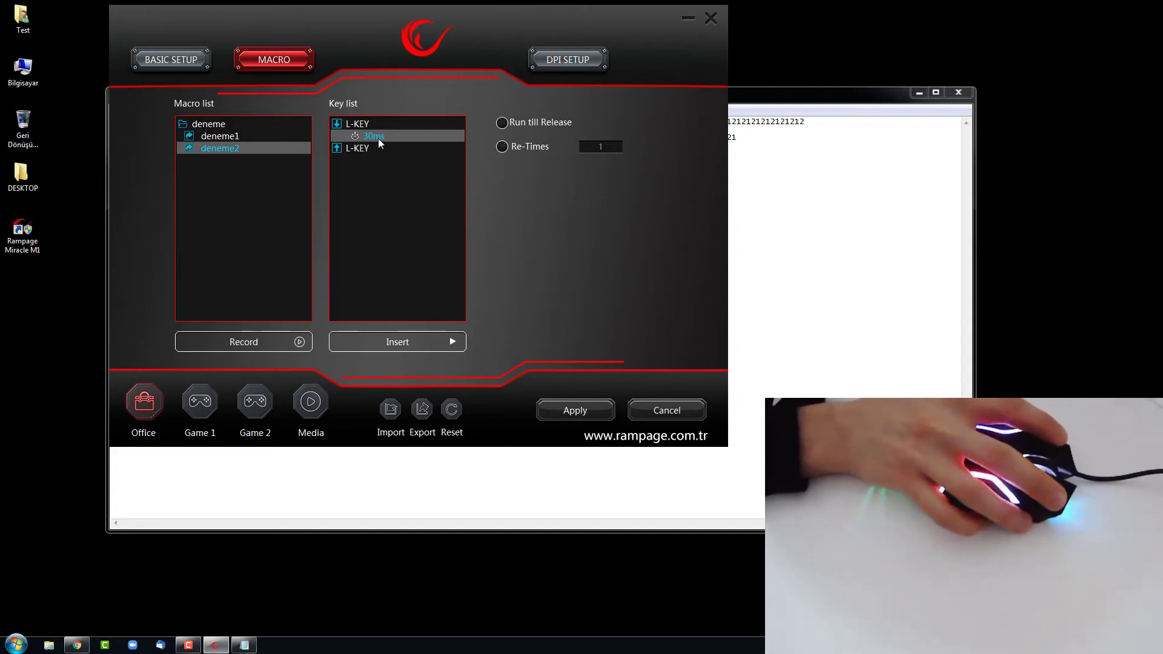
click(430, 343)
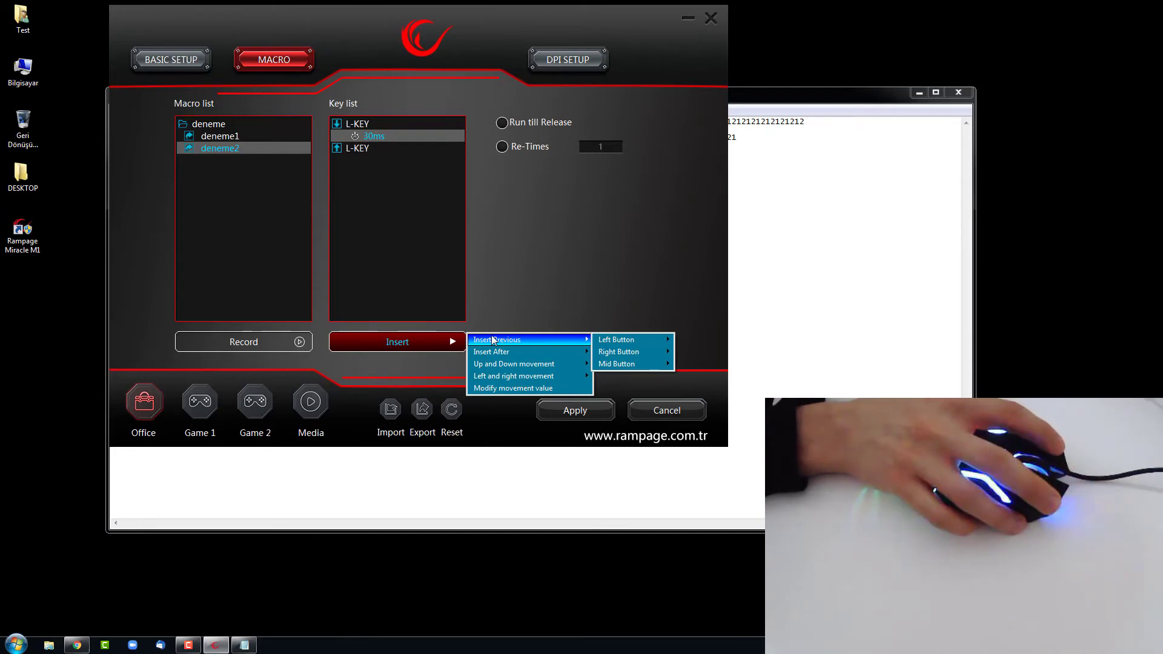
mouse_move(519, 383)
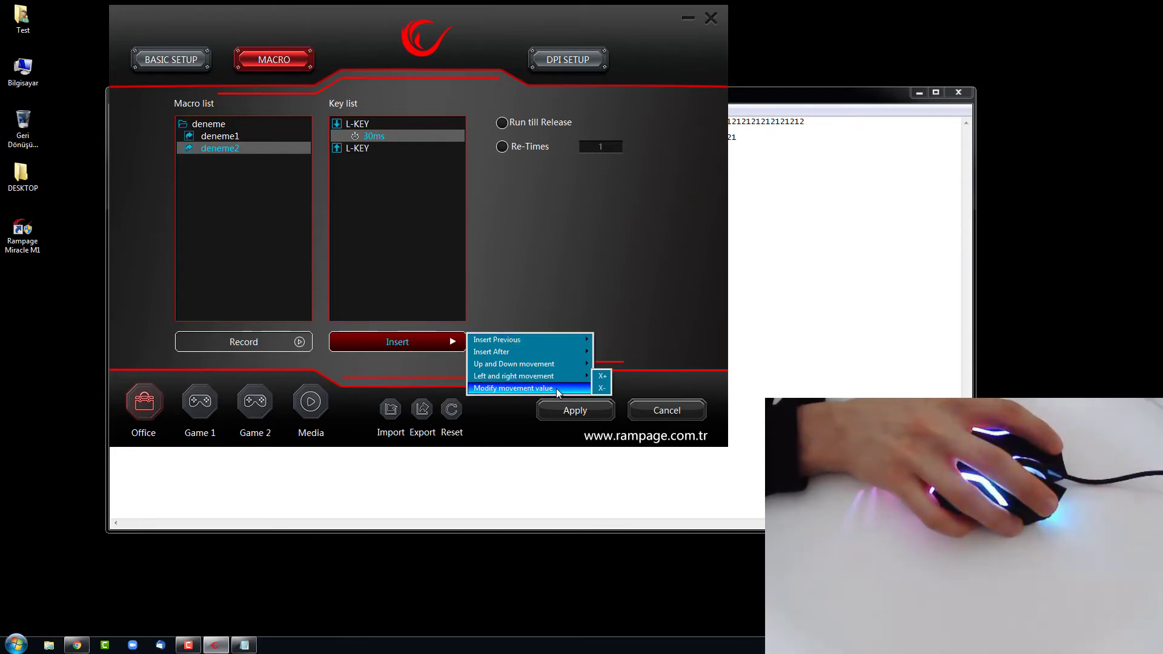
mouse_move(555, 368)
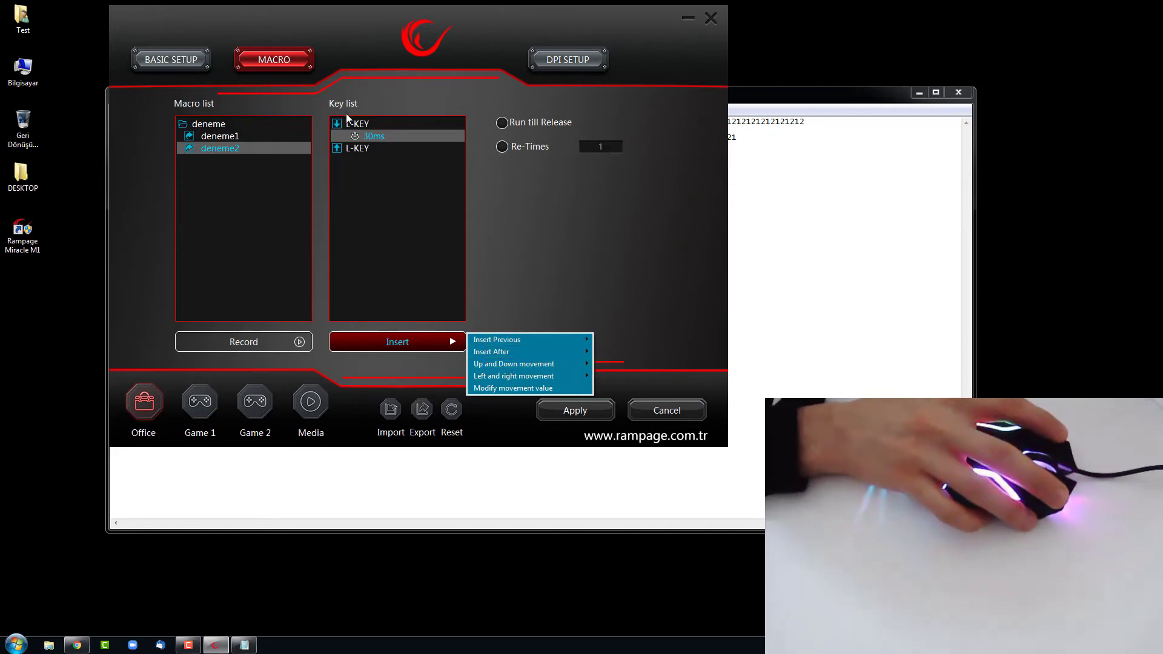
click(369, 124)
click(365, 151)
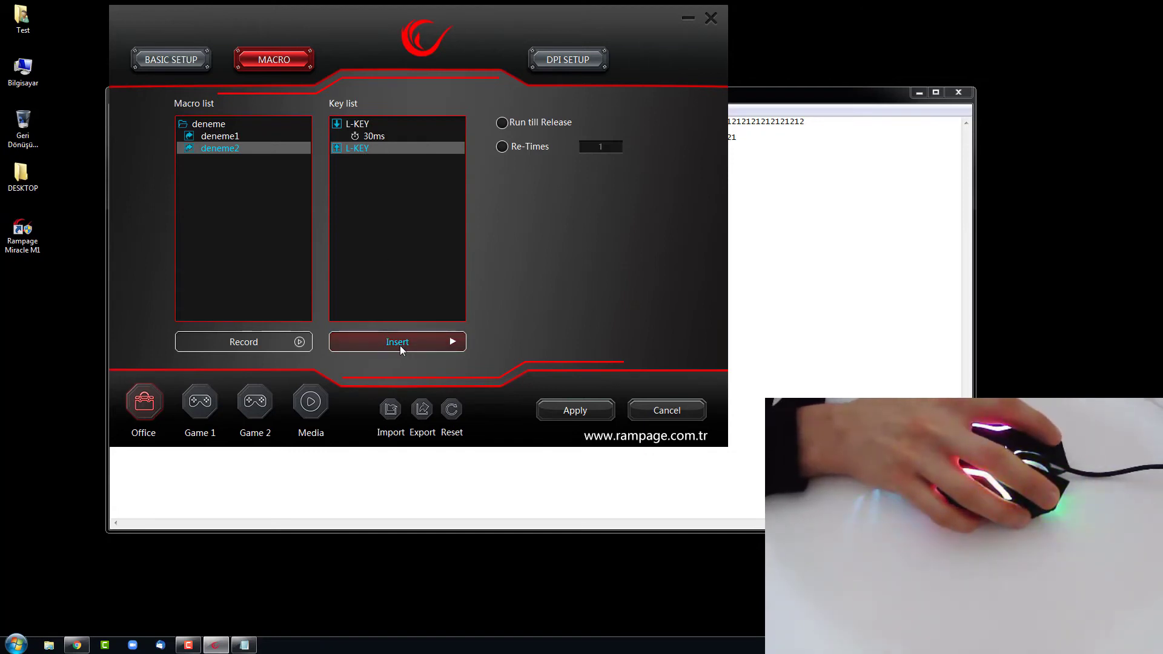
click(375, 138)
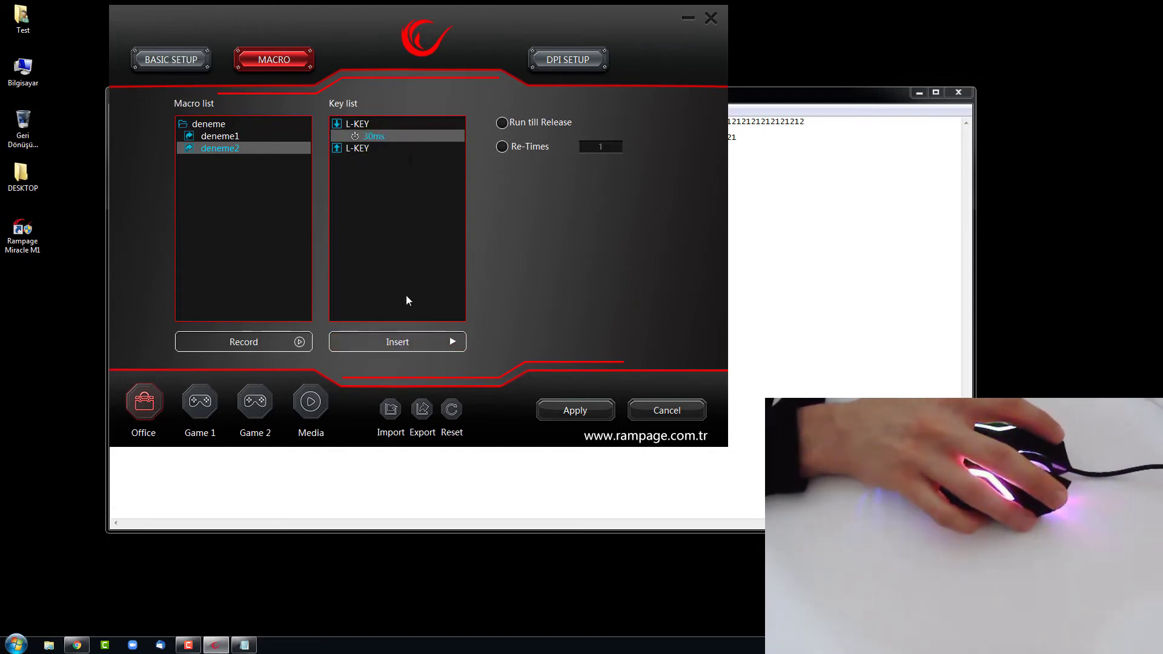
click(427, 344)
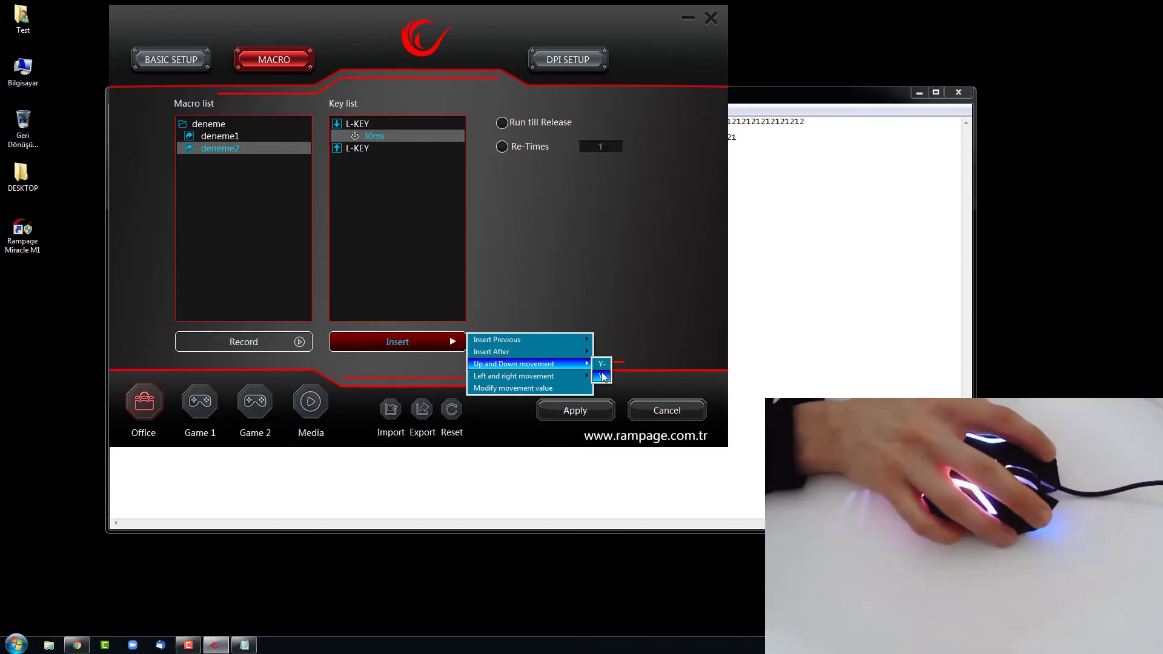
click(602, 376)
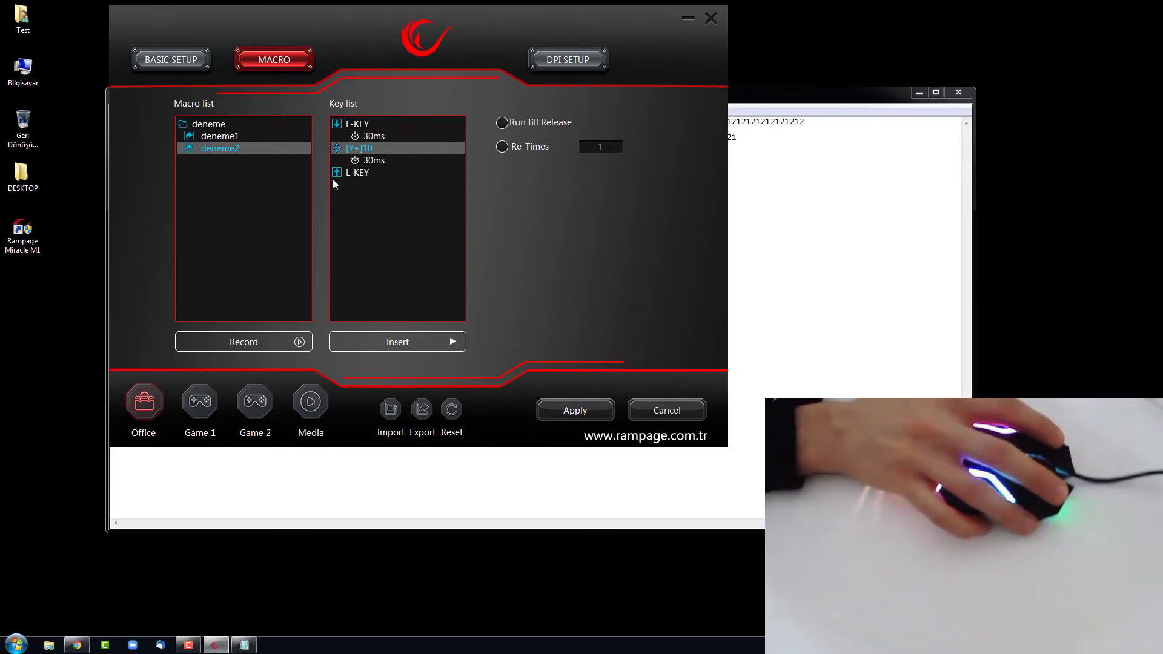
Set the value of the Y+ movement in the deneme2 macro to 5
click(427, 350)
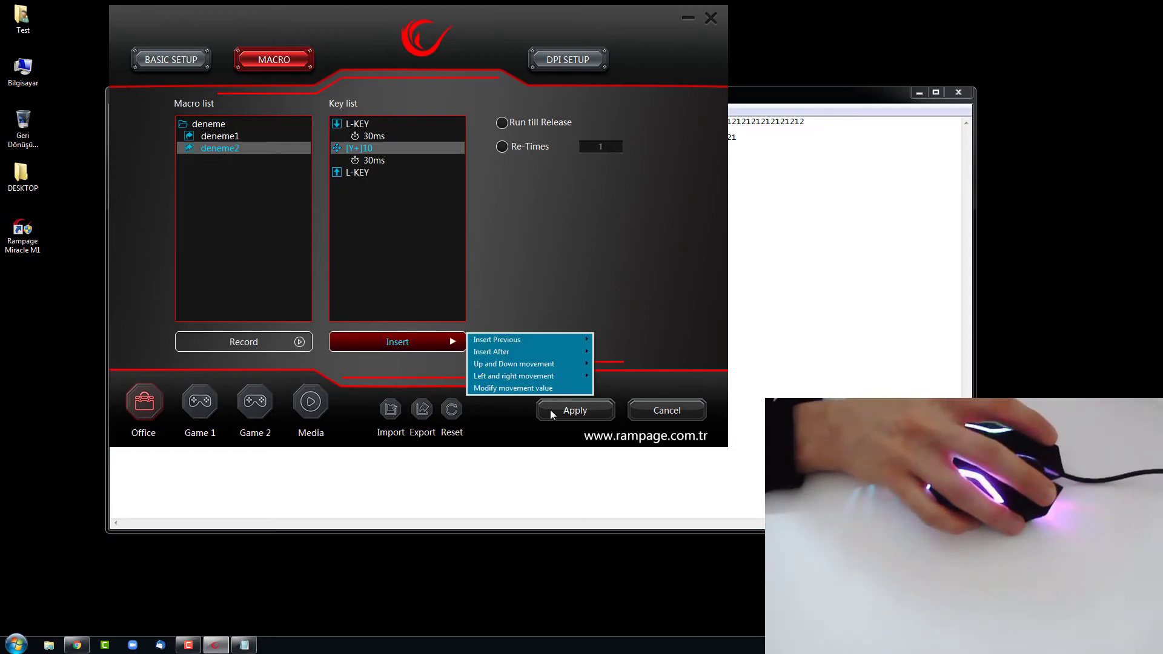
mouse_move(563, 377)
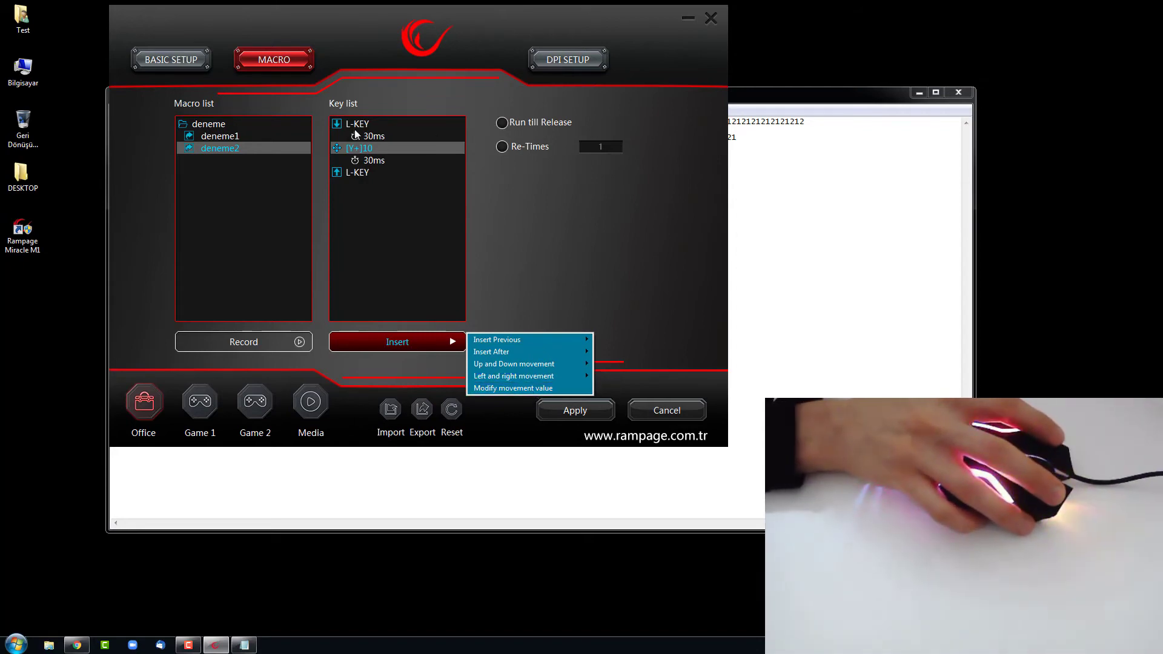
click(354, 151)
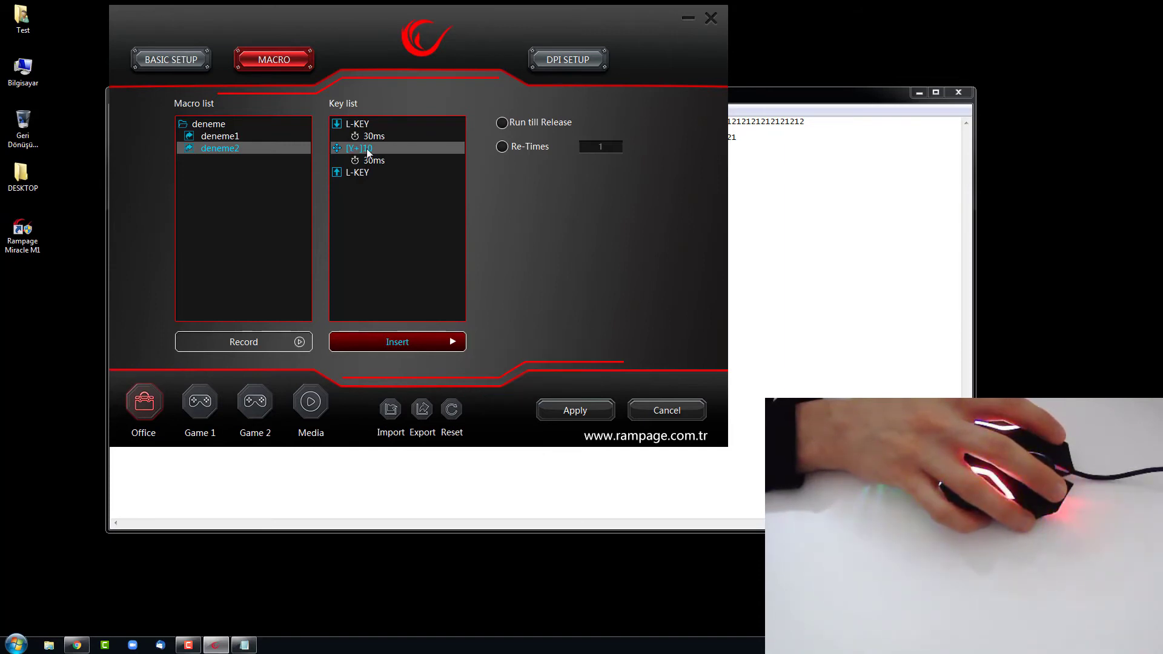
double_click(387, 151)
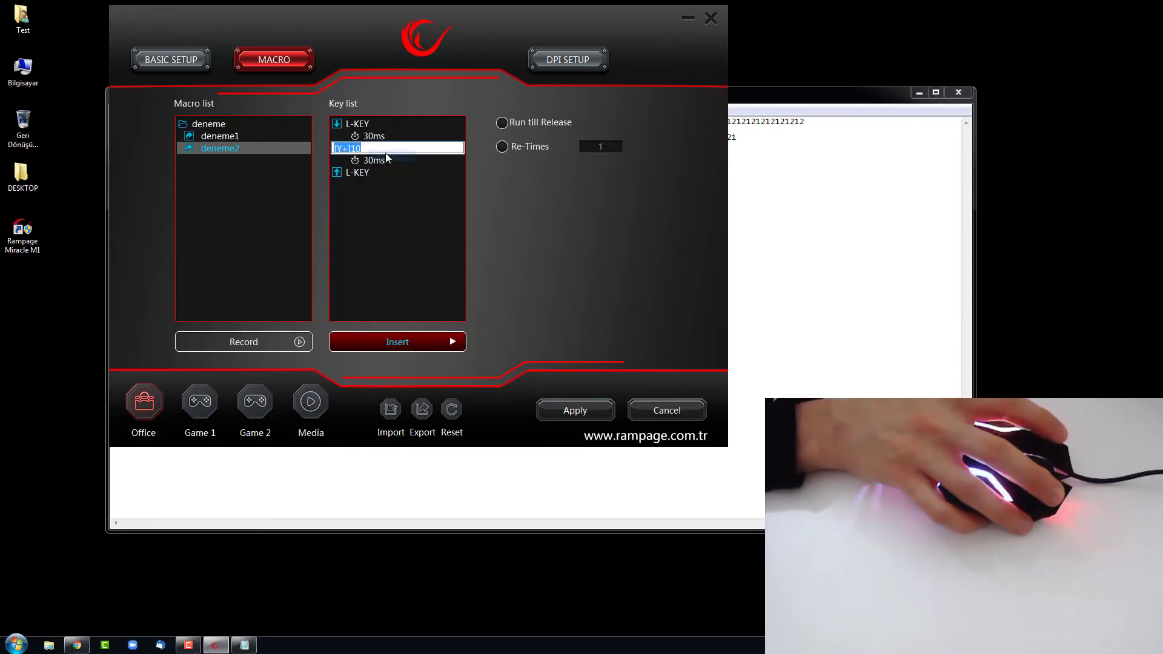
click(367, 148)
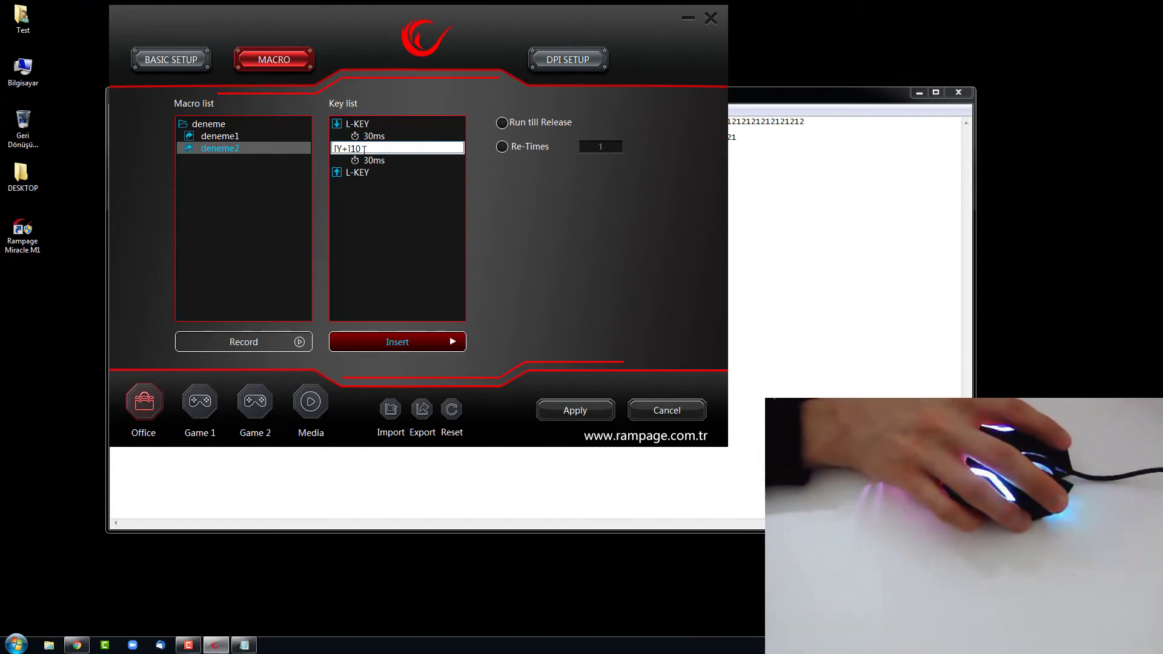
key(BackSpace)
key(BackSpace)
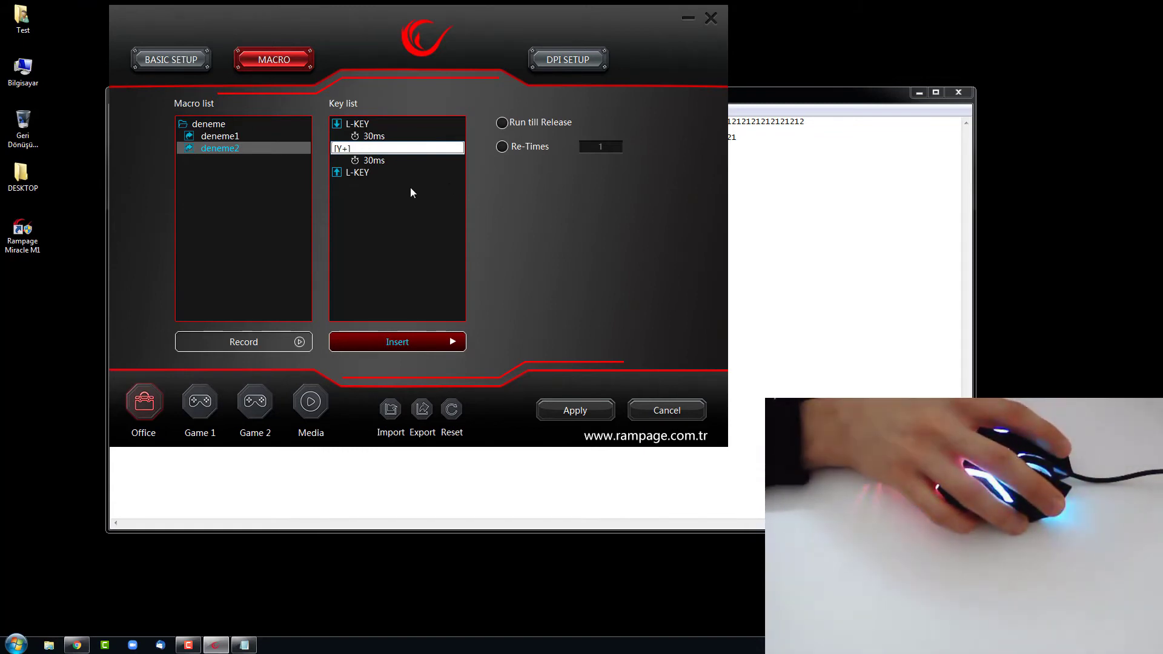
text(5)
key(Return)
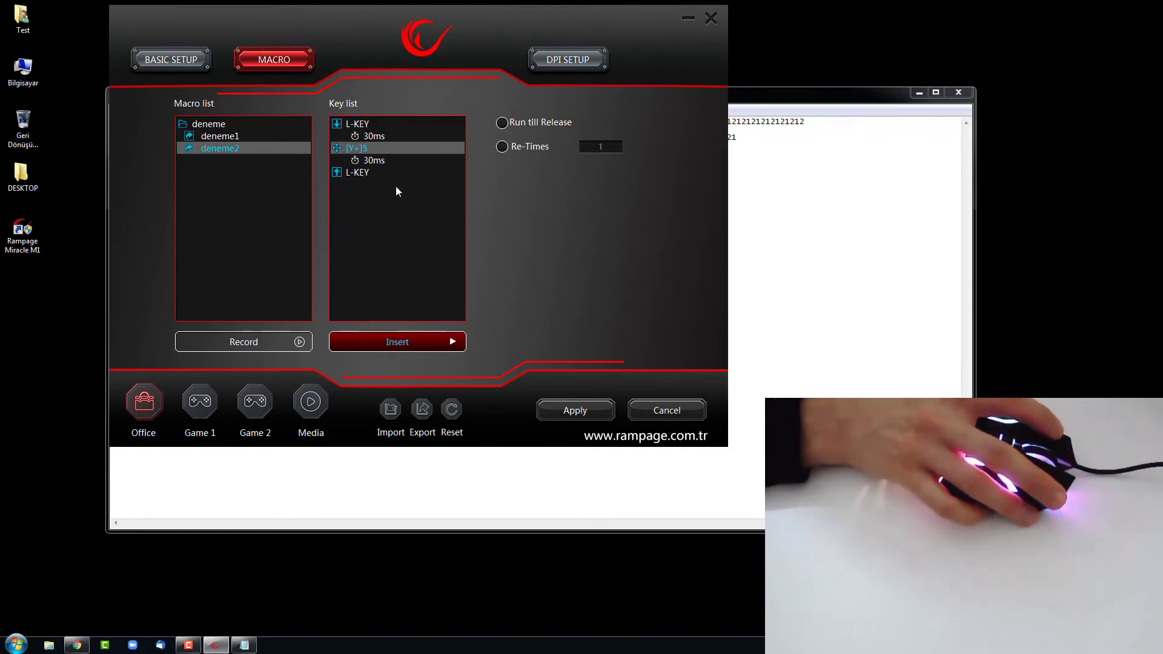
Assign the deneme2 macro from the deneme group to mouse button 8 and apply the assignment
click(176, 63)
click(588, 297)
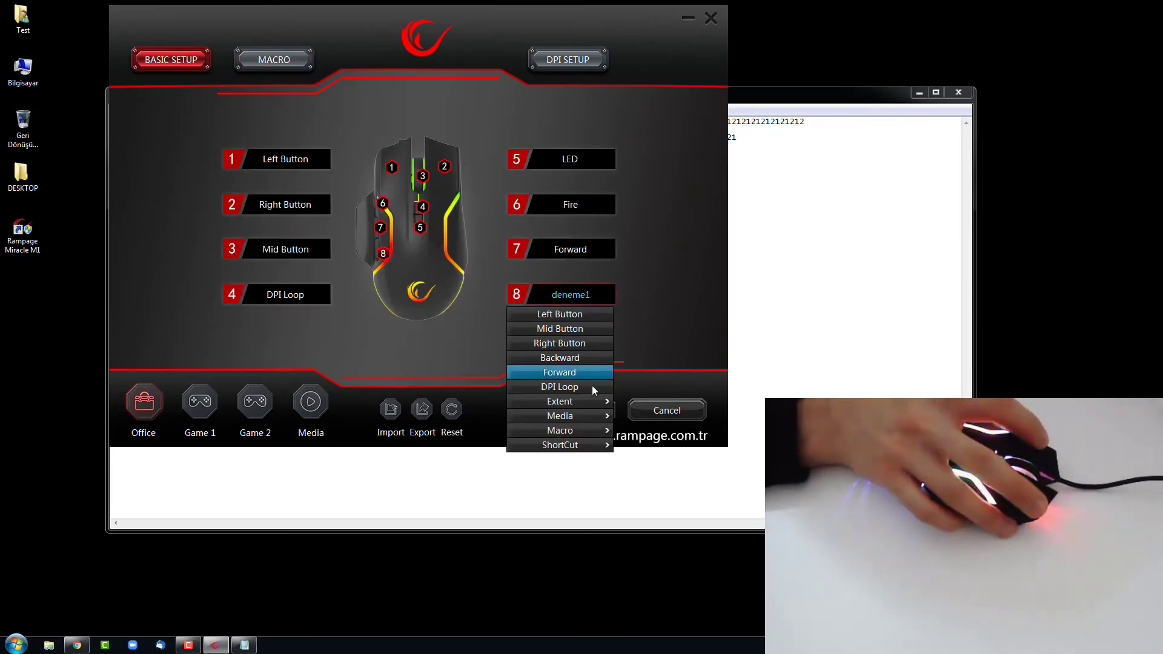
mouse_move(576, 446)
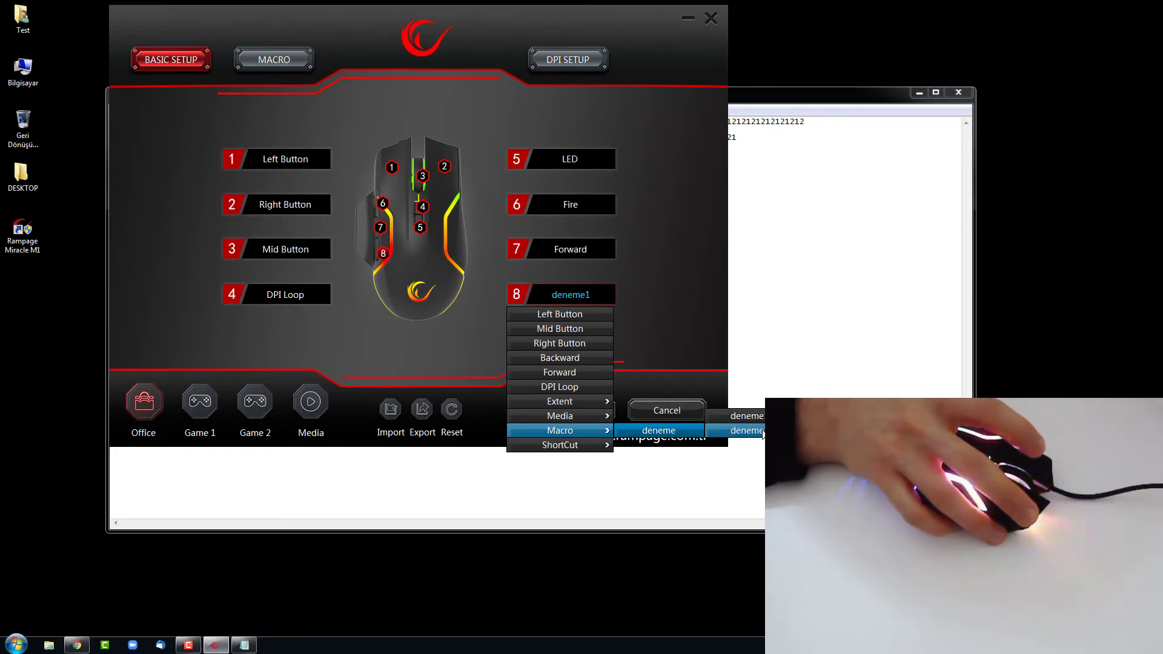
click(751, 431)
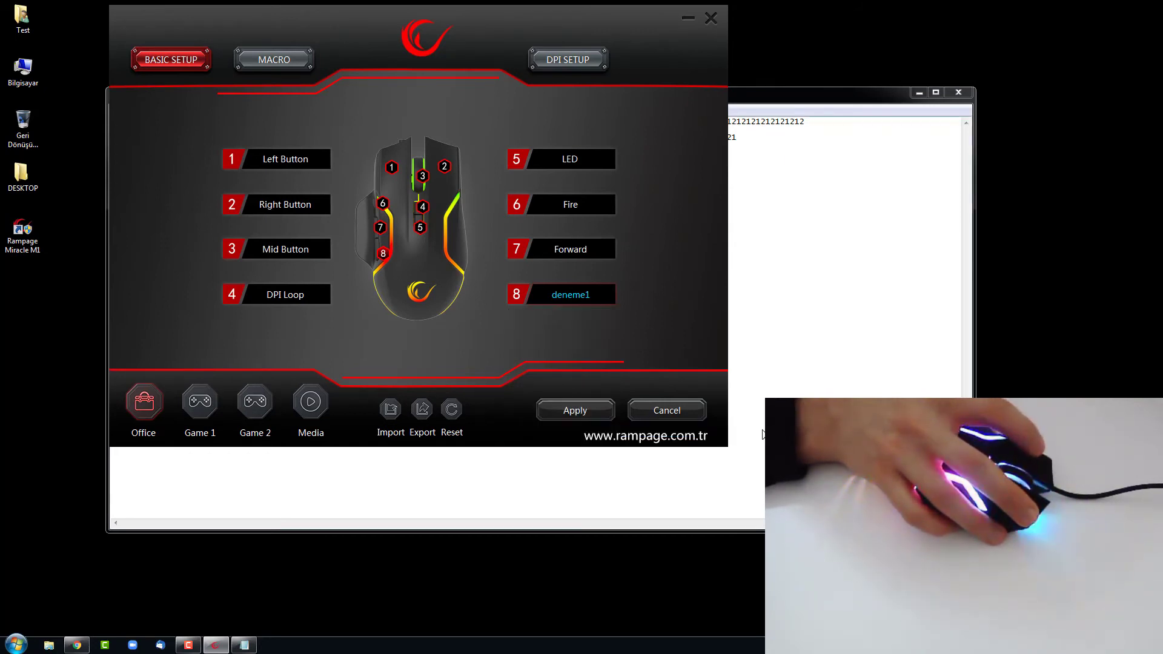
click(581, 411)
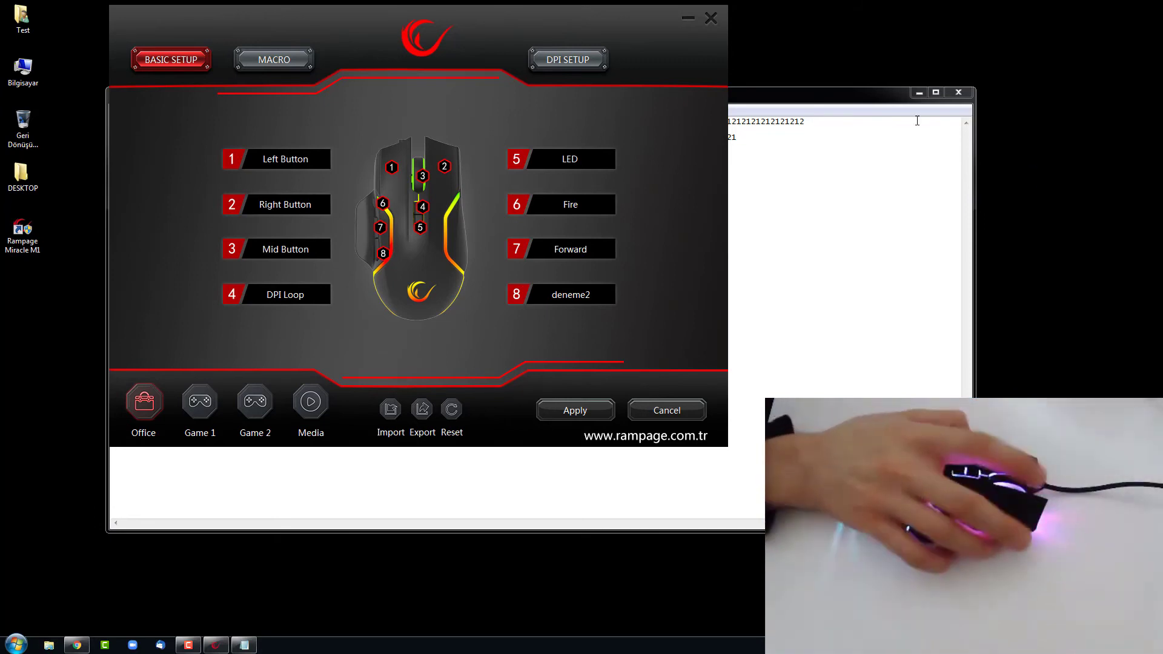
Open the deneme2 macro's key list and repeat settings
click(260, 58)
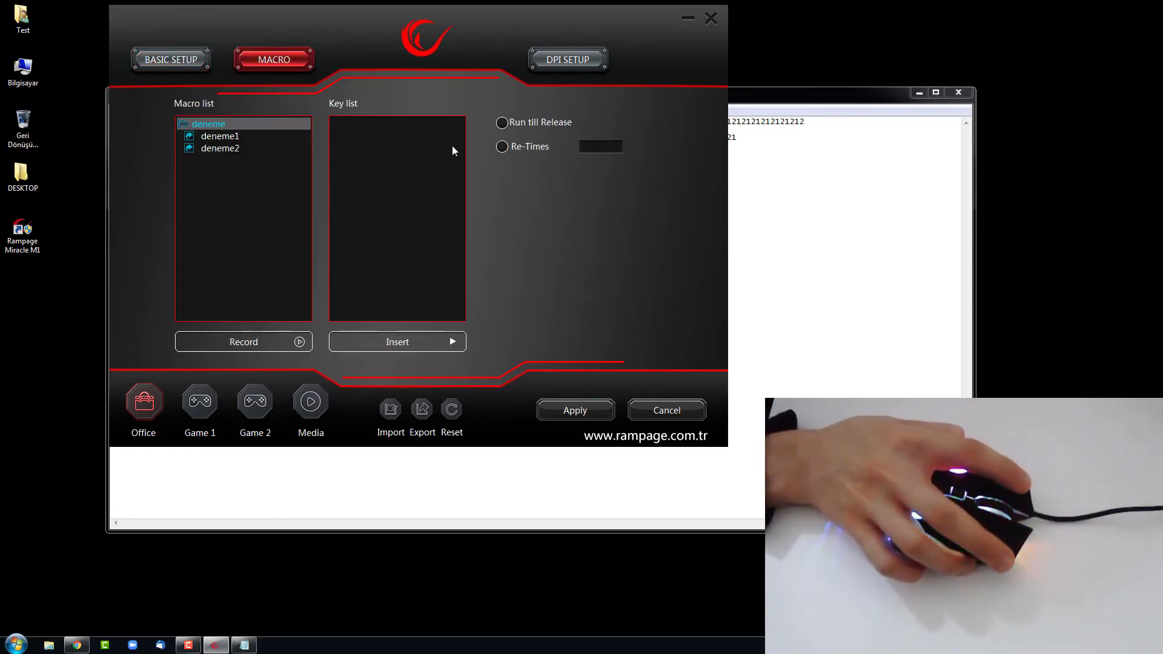
click(206, 148)
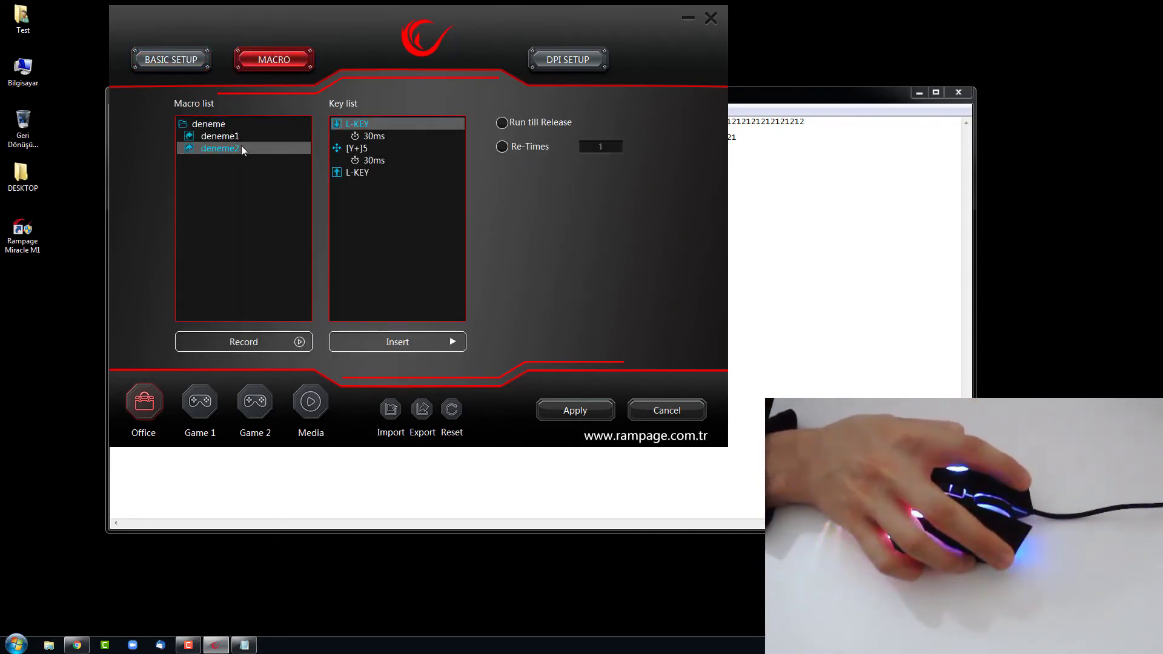
Try a Re-Times repeat count of 33434 for deneme2 and put it back to 1
click(557, 127)
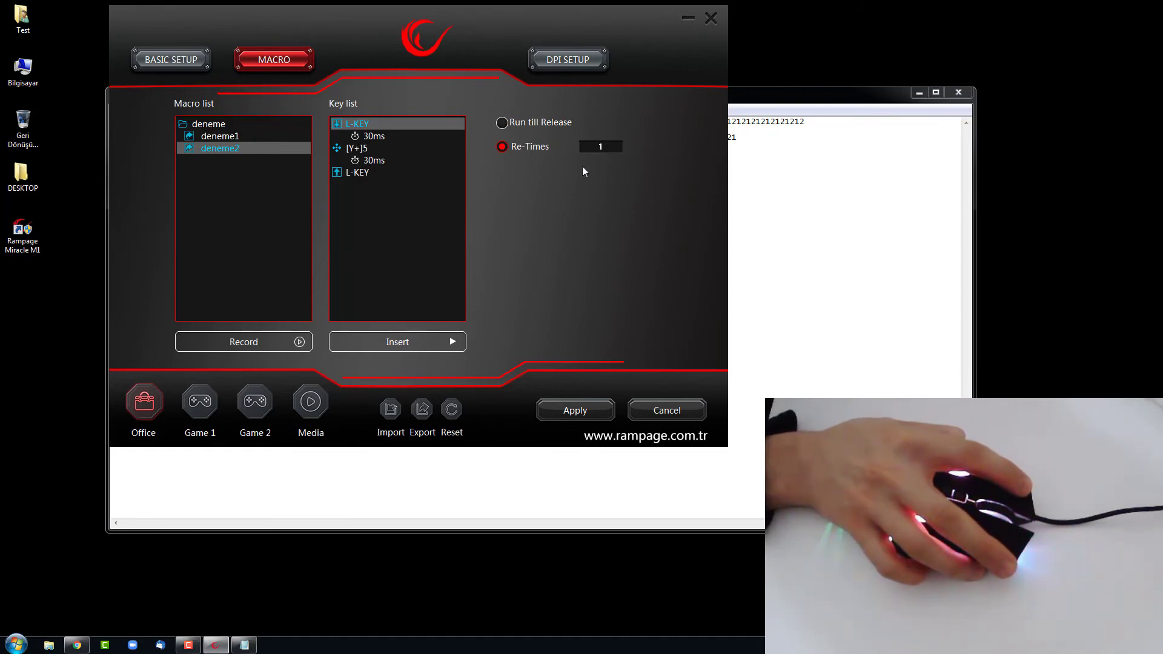
double_click(616, 143)
text(33434)
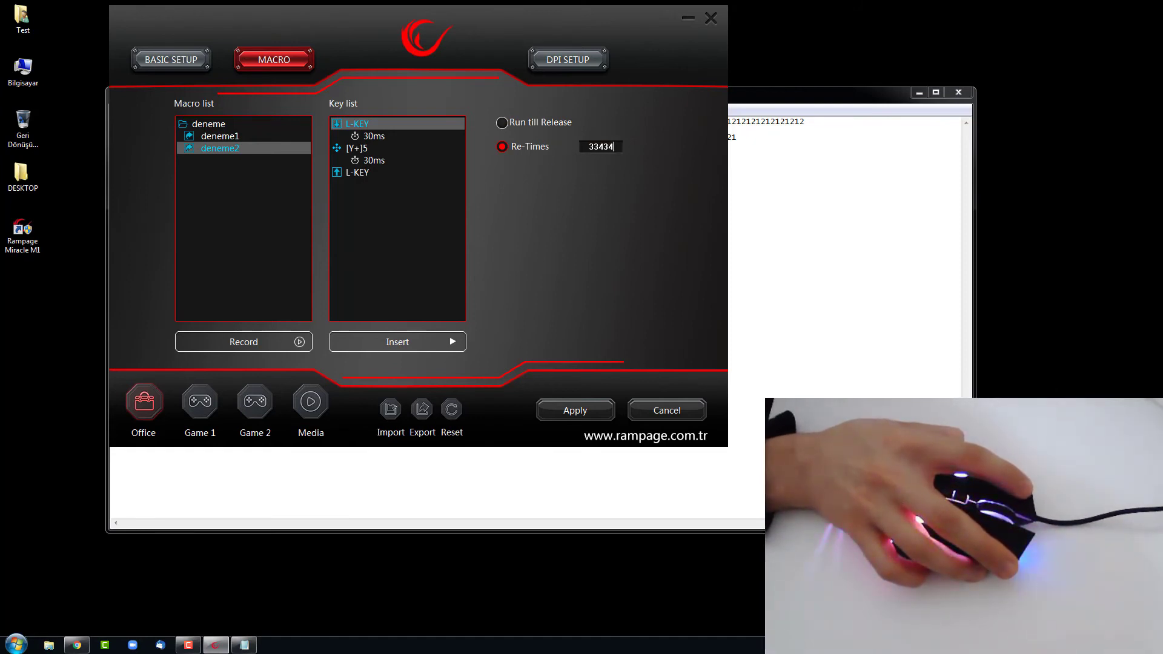
key(BackSpace)
key(BackSpace)
key(BackSpace)
key(BackSpace)
key(BackSpace)
text(1)
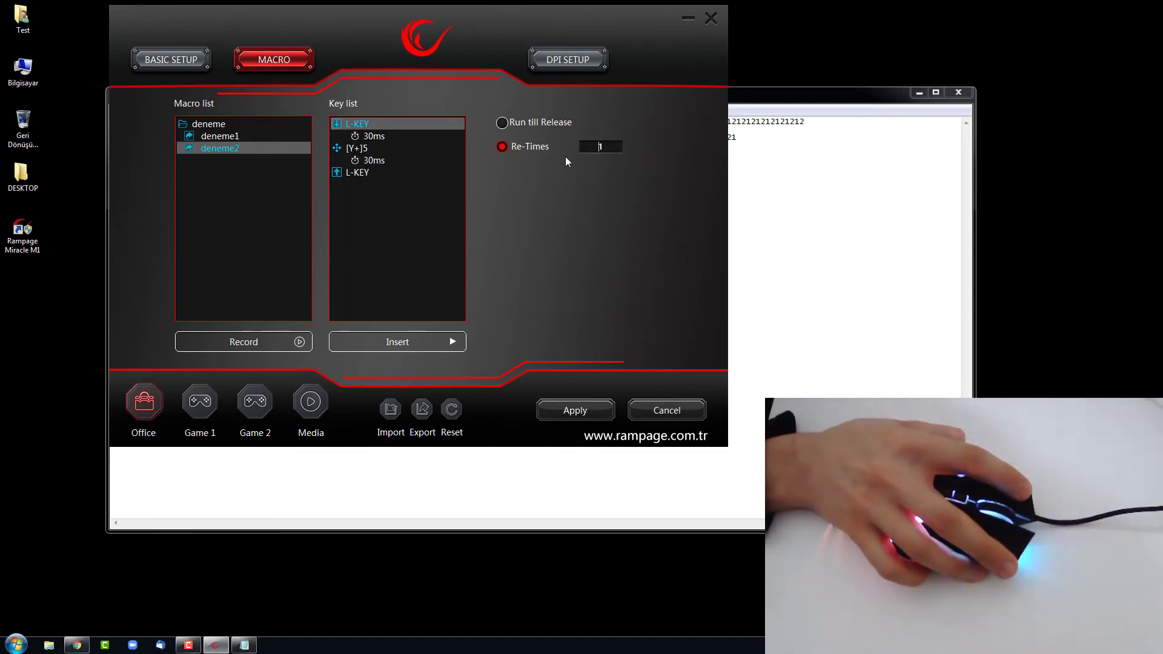
Set the deneme2 macro to Run till Release, apply it and return to the button assignments
click(506, 121)
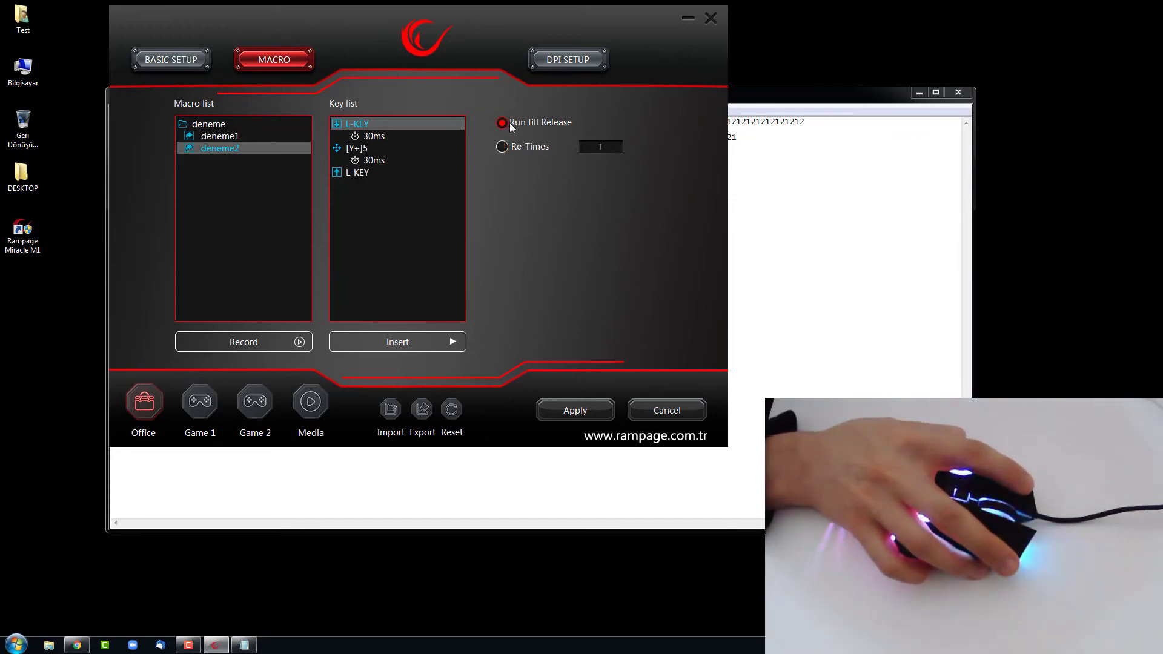
click(576, 411)
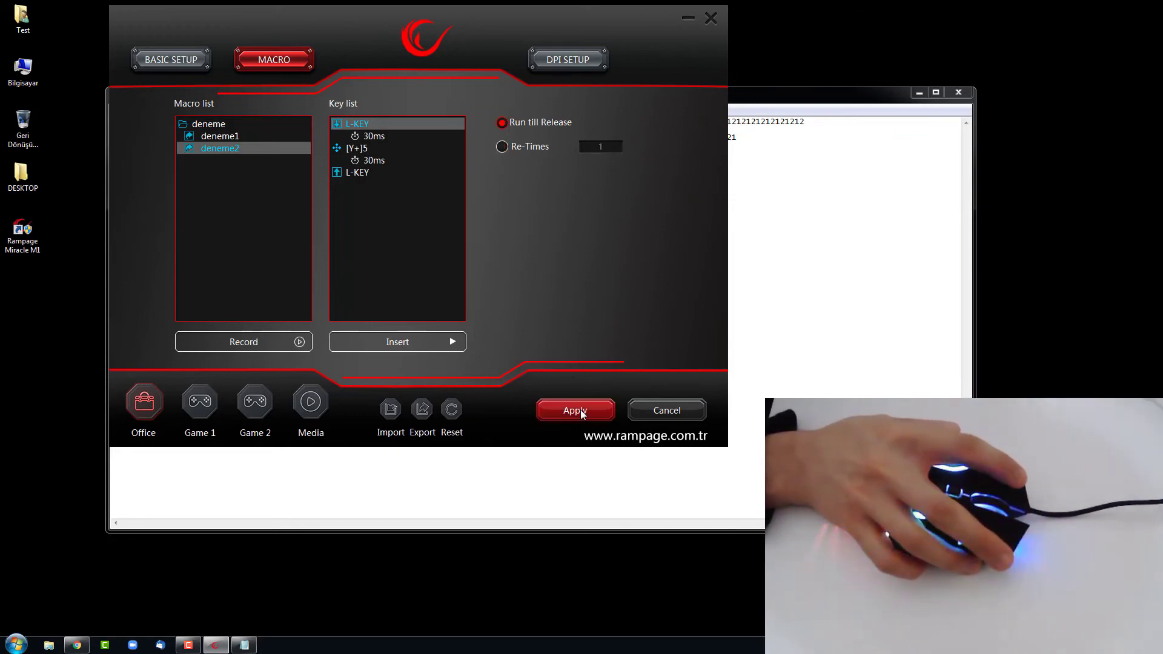
click(203, 66)
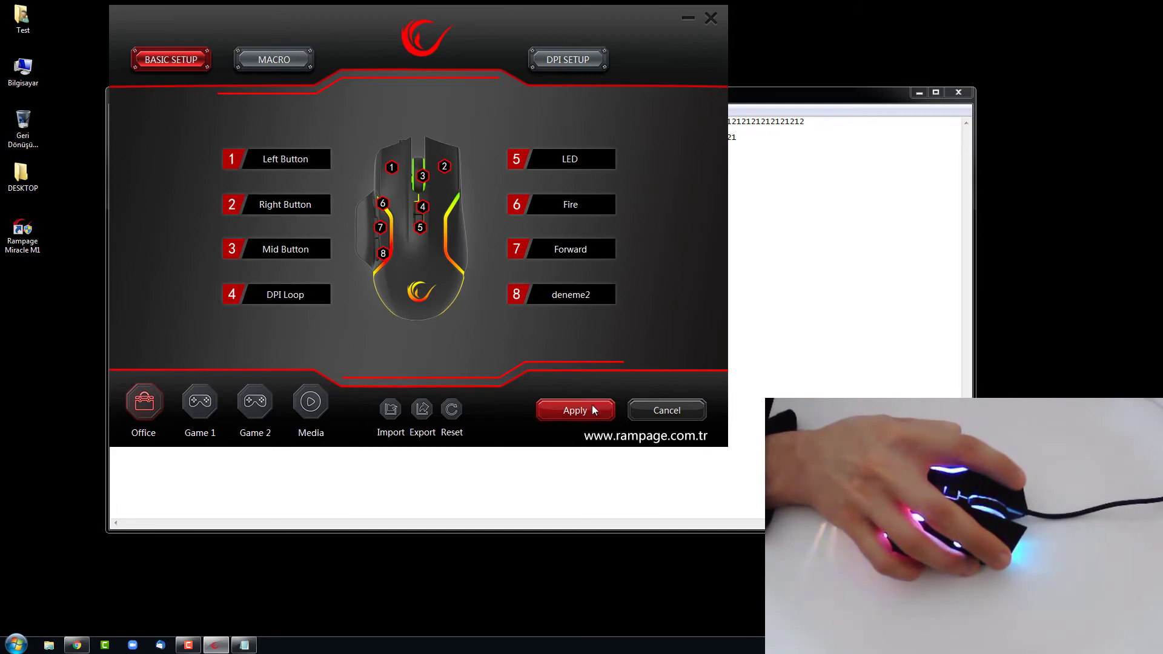
Bring the text document window to the front and switch back to the mouse software
click(806, 100)
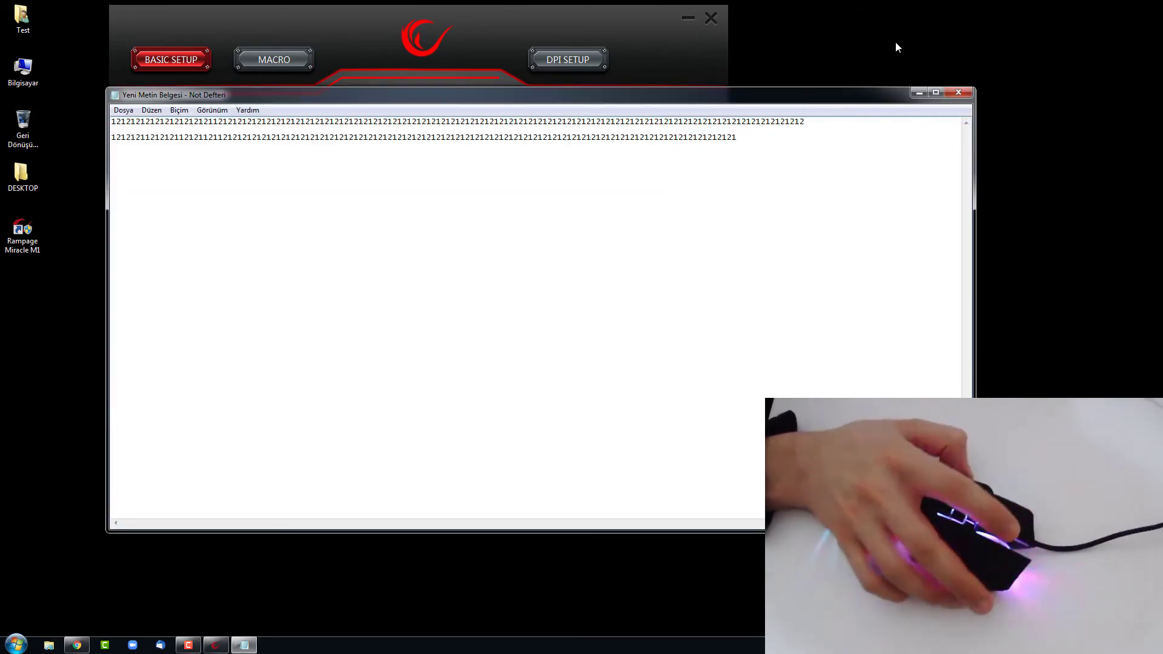
click(536, 31)
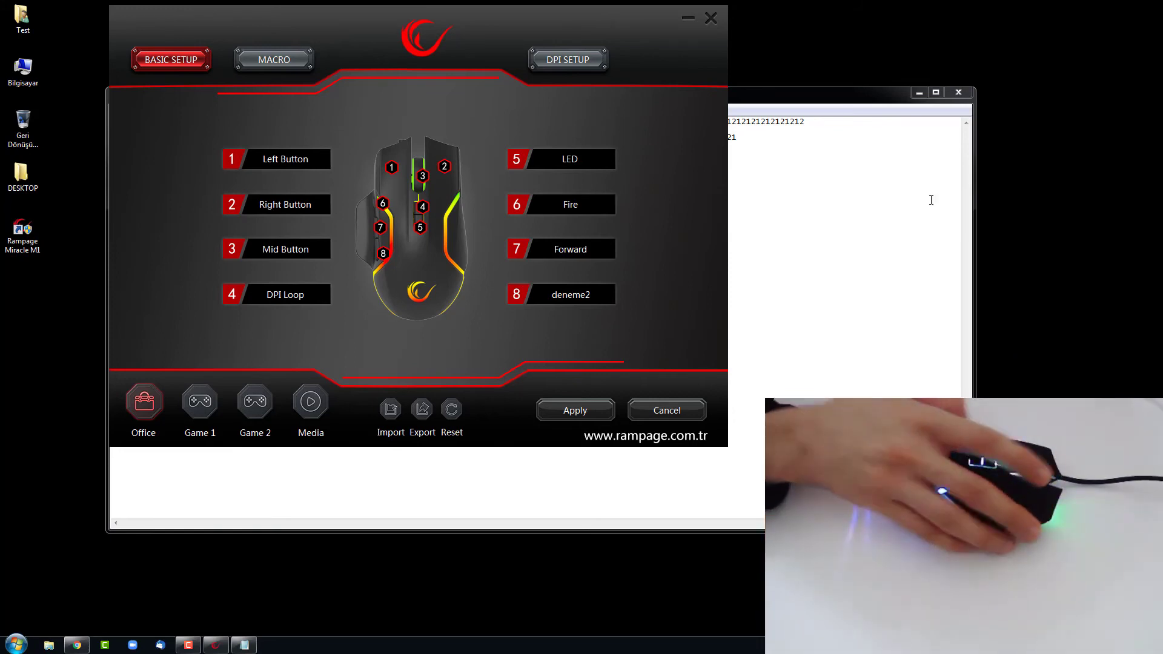
Examine the Insert options offered for the first left button down action in the deneme2 macro
click(274, 60)
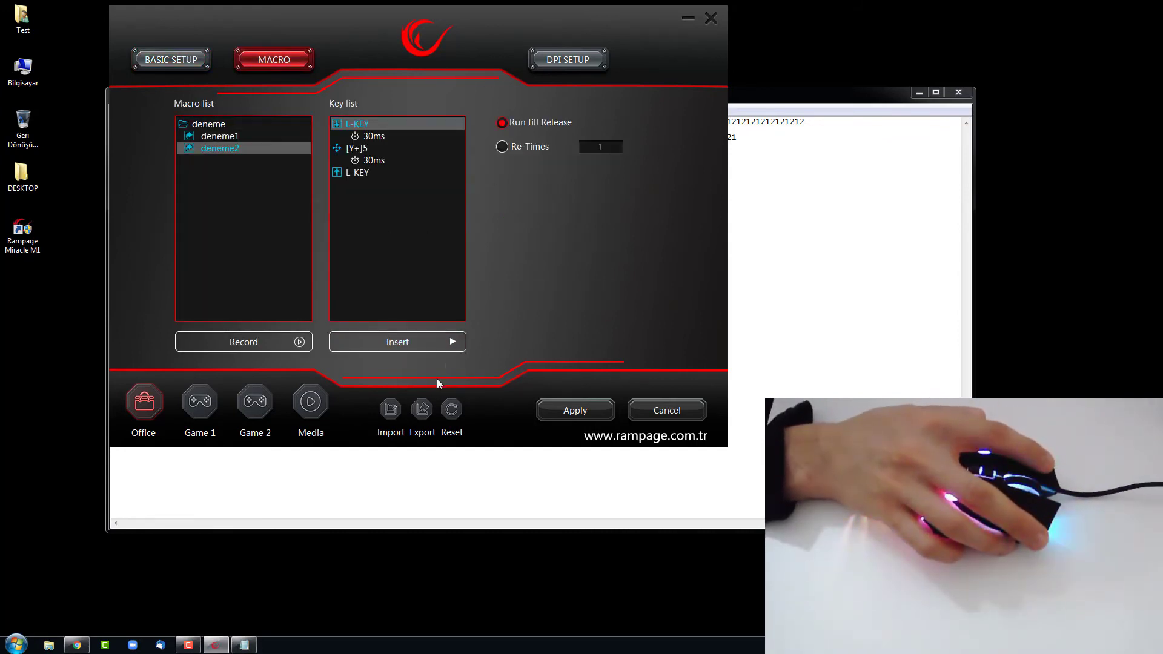
click(431, 347)
mouse_move(508, 343)
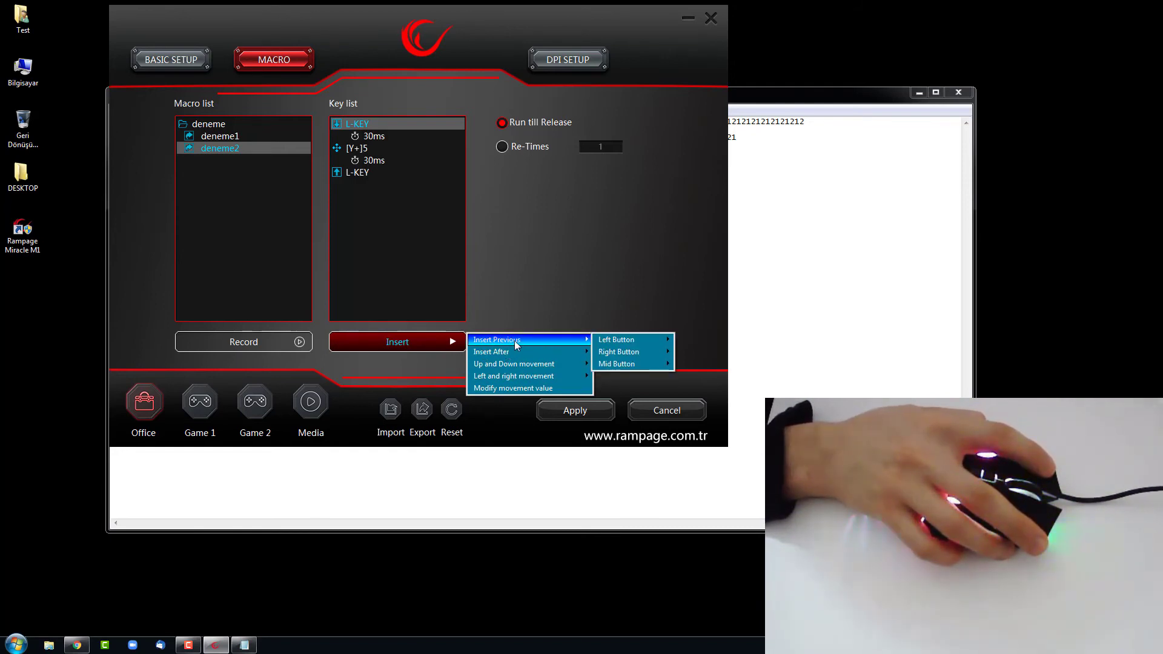
click(361, 122)
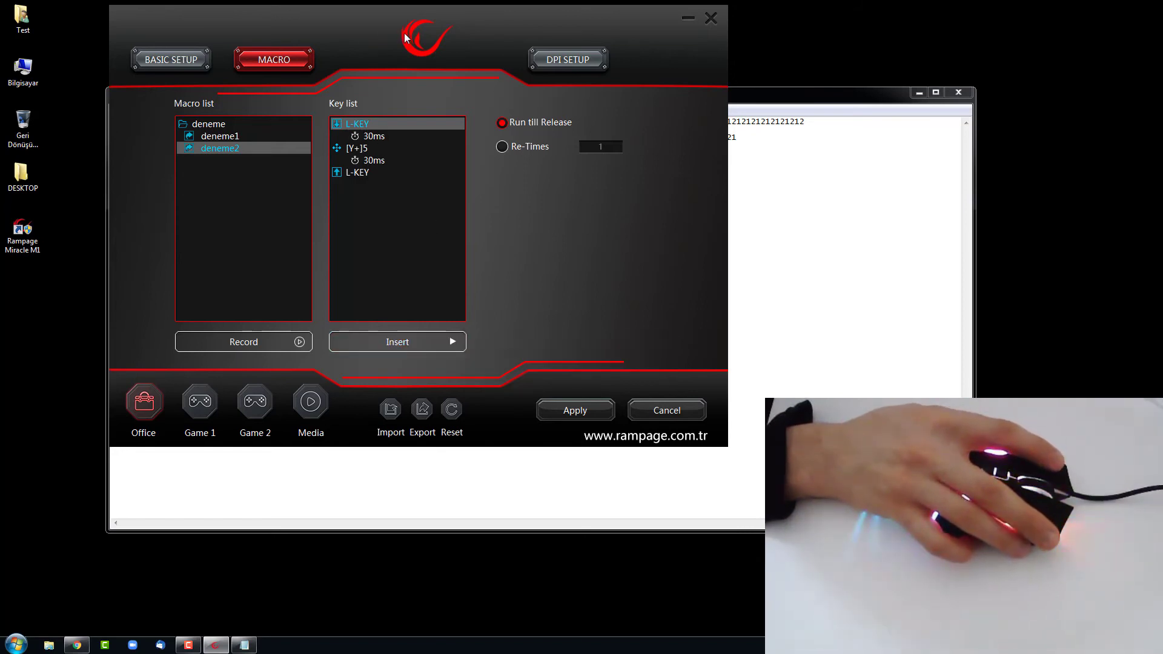
click(412, 339)
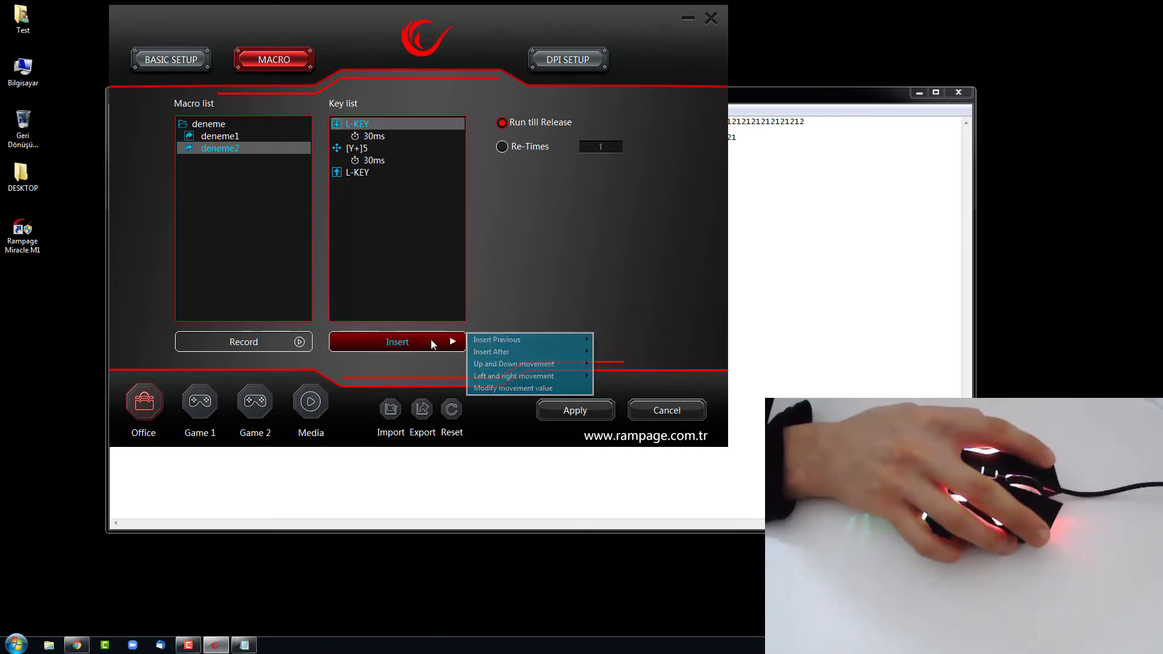
click(373, 126)
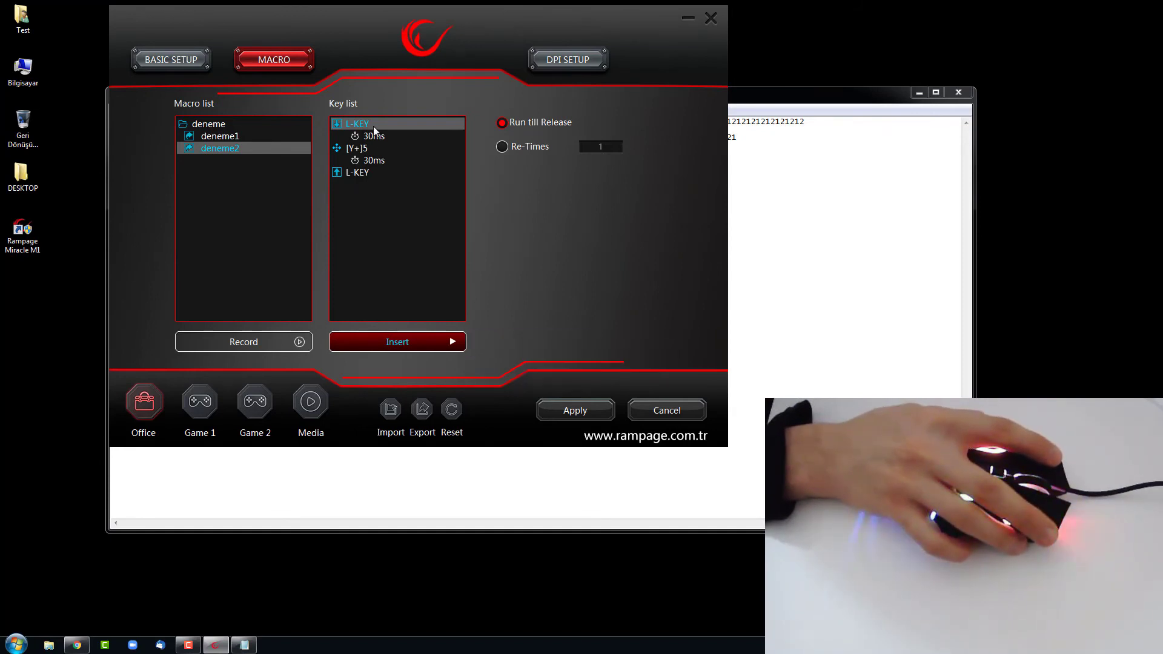
click(438, 344)
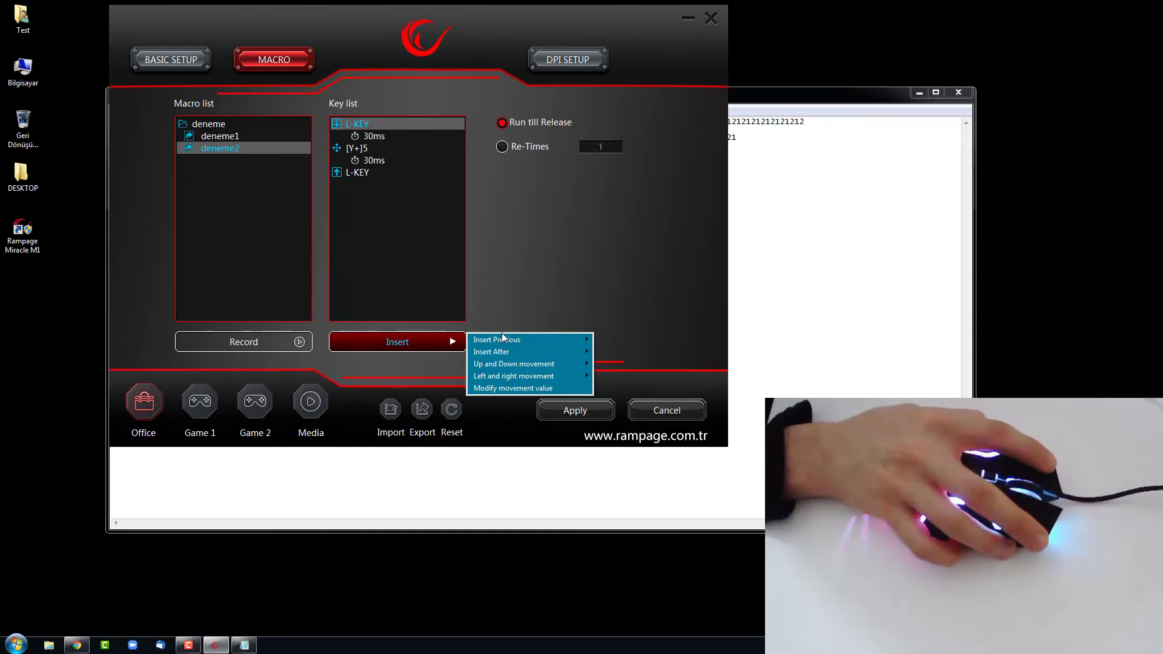
click(353, 125)
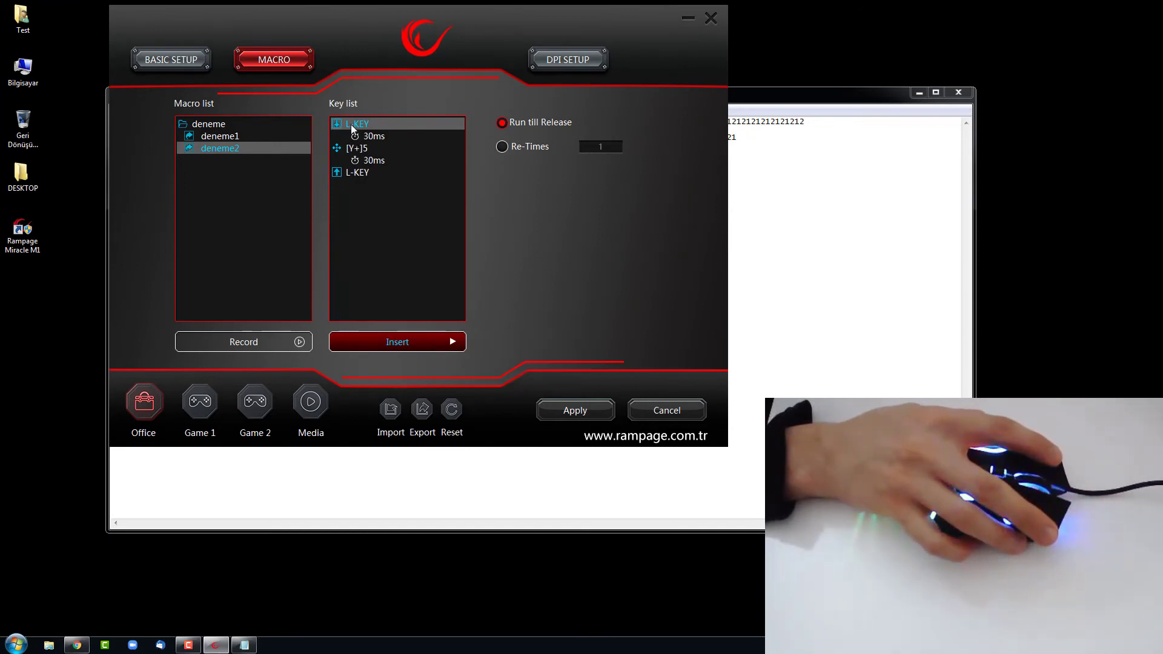
Go through the deneme2 macro's actions: the left button press and release, the first delay and the Y+ movement
click(339, 176)
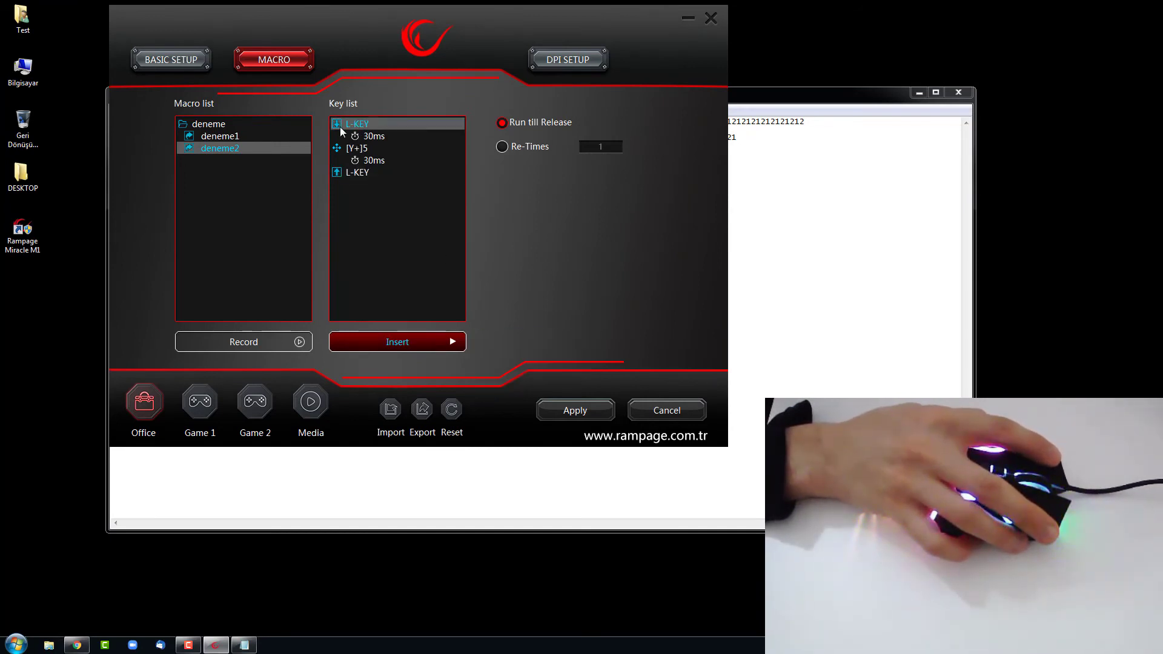
click(340, 176)
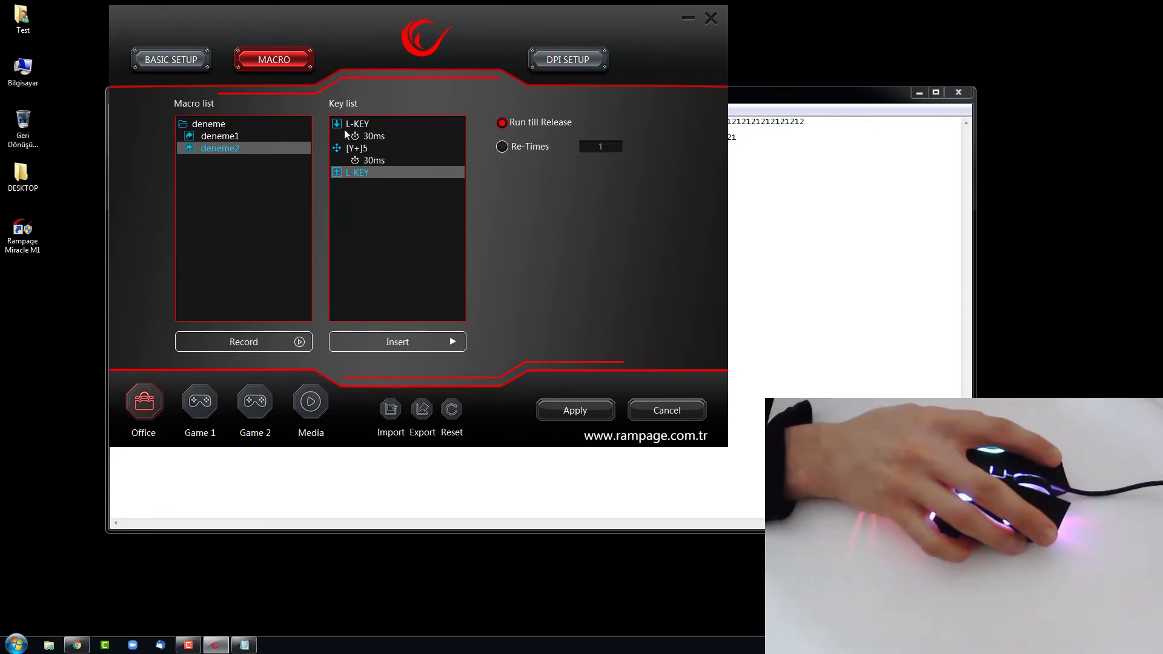
click(336, 125)
click(340, 137)
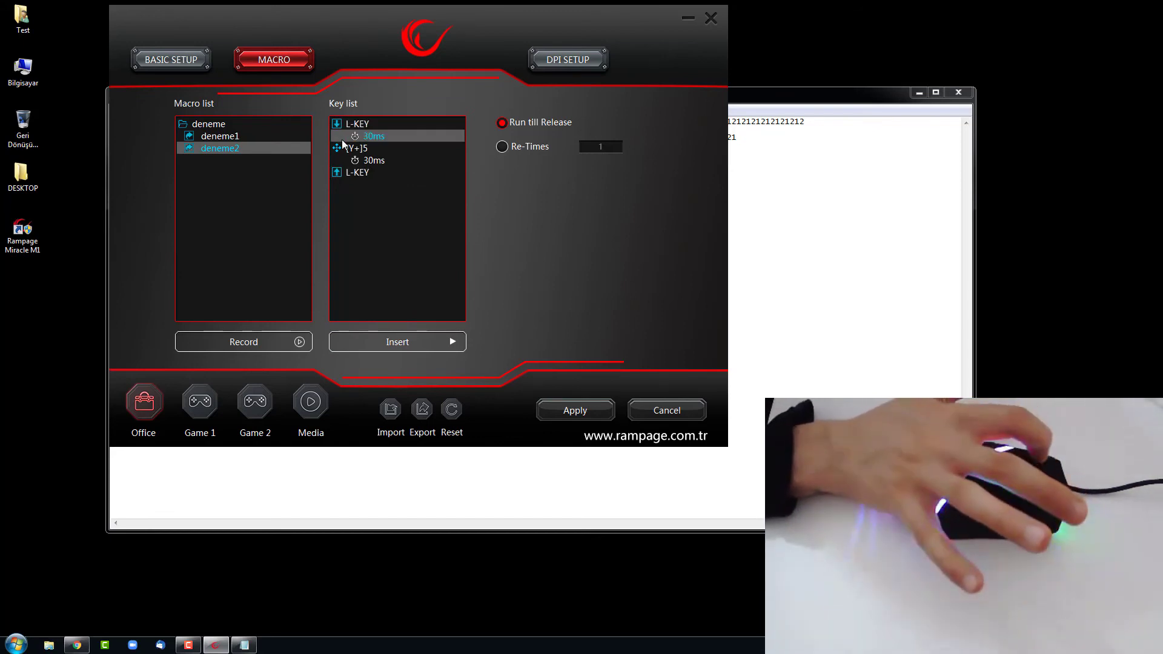
click(343, 148)
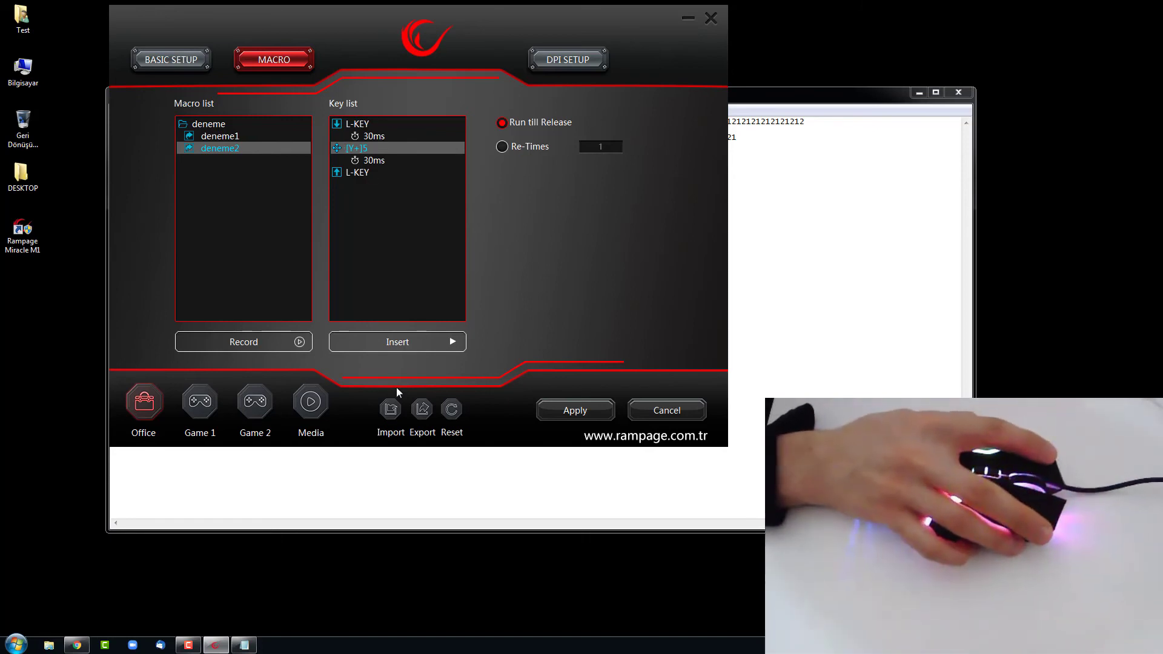
Examine the Insert Previous and Insert After button options offered for the Y+ movement in the deneme2 macro
click(418, 344)
mouse_move(529, 343)
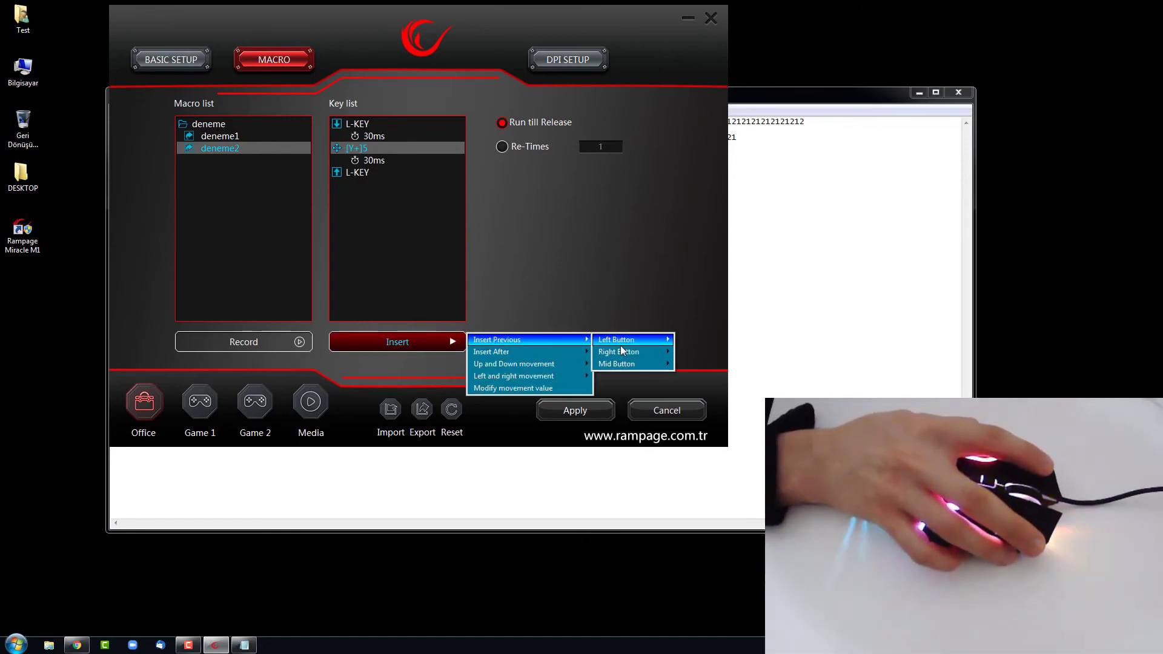
mouse_move(630, 340)
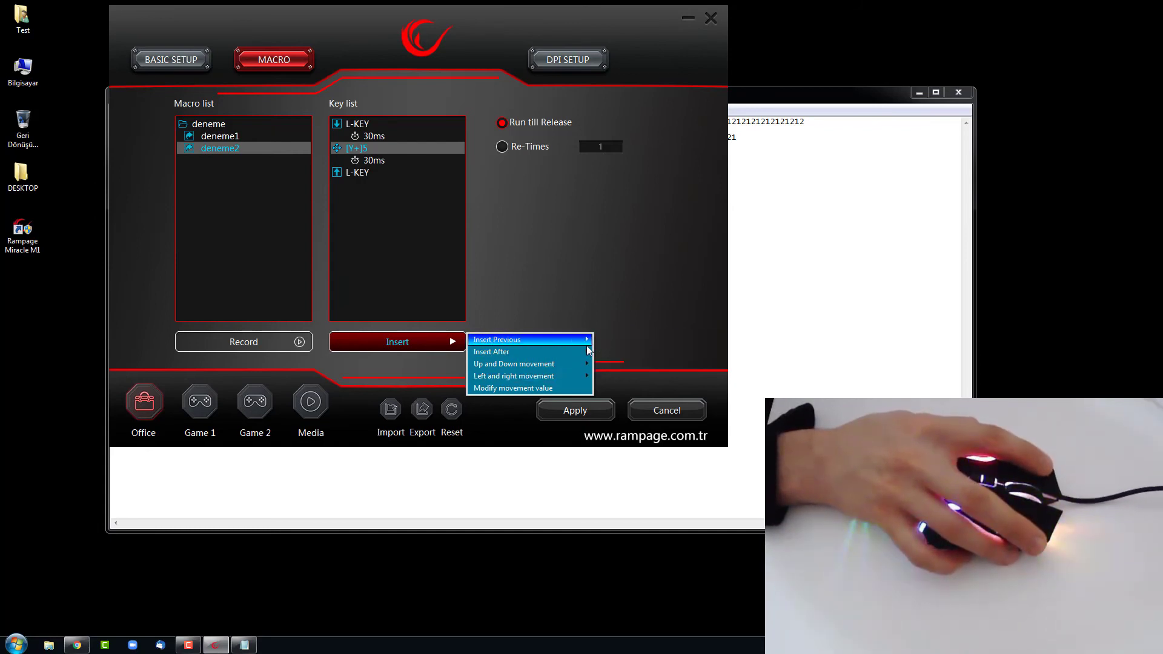
mouse_move(564, 354)
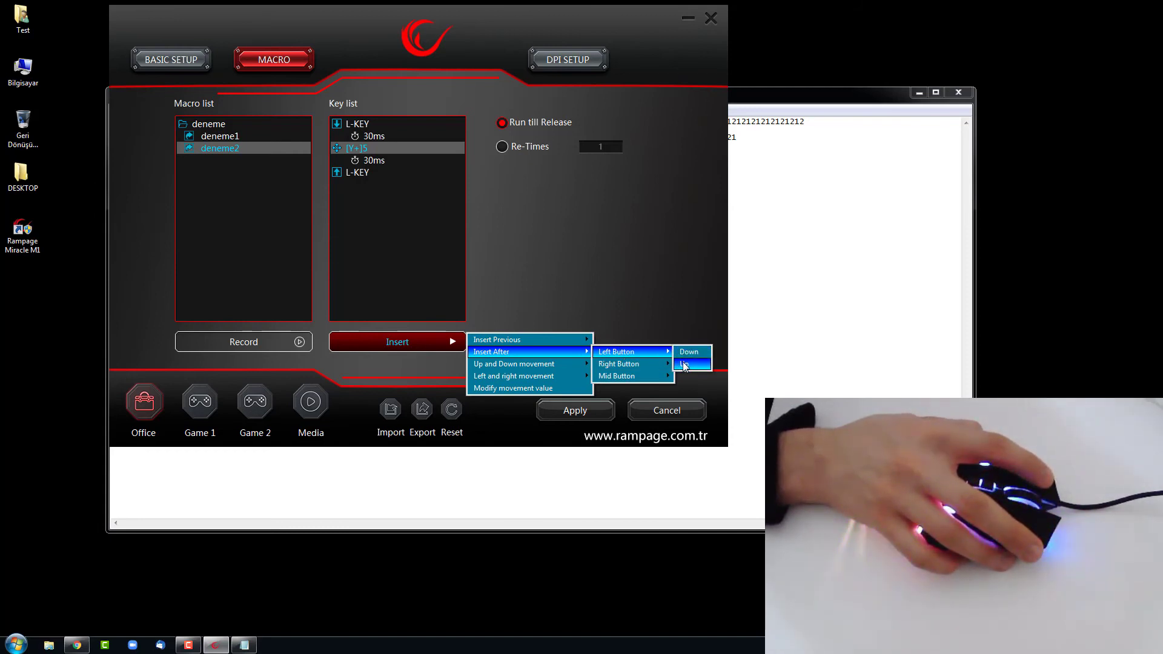
click(370, 201)
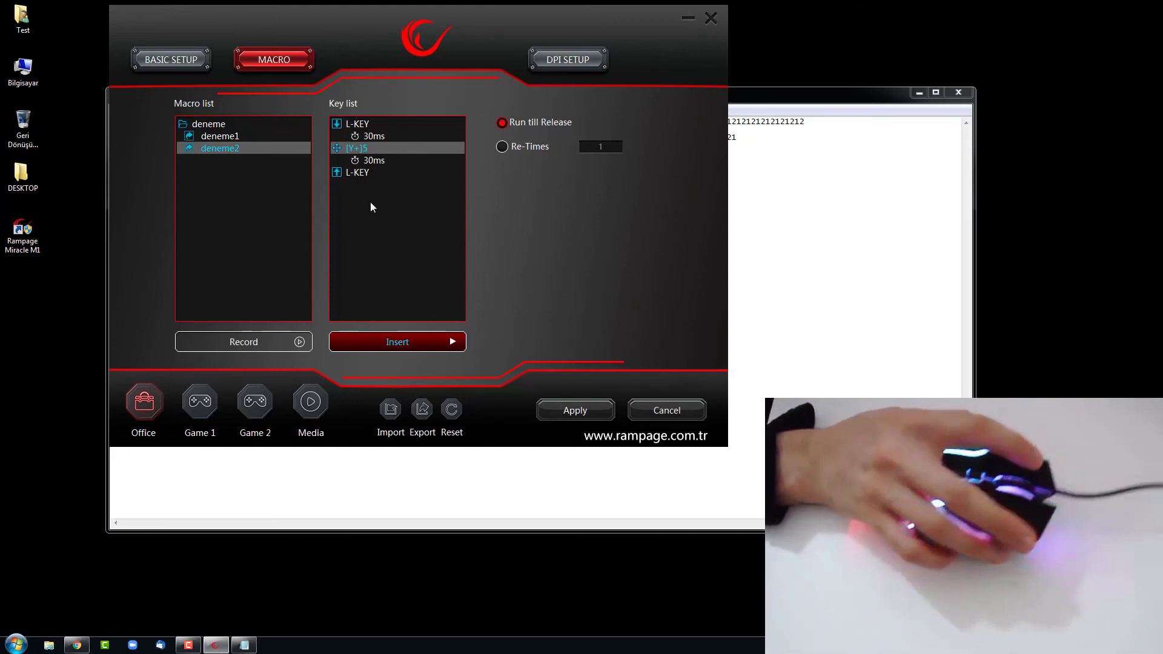
Set the deneme2 macro's Y+ movement value to 20, apply it and return to the button assignments
right_click(367, 151)
click(372, 153)
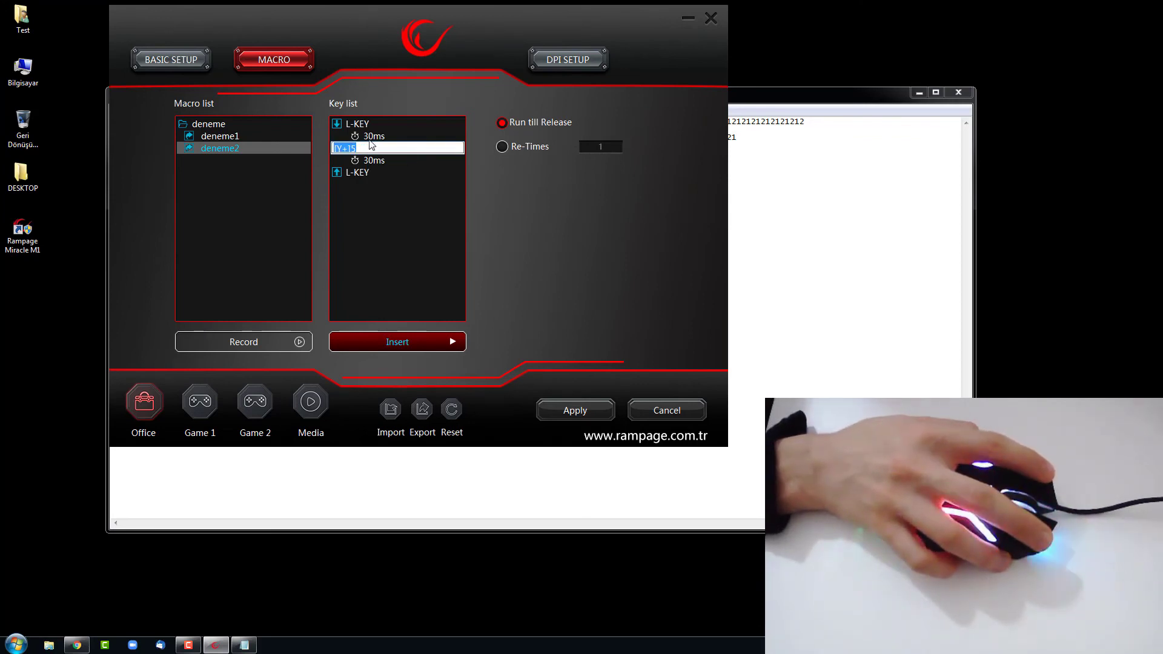
key(BackSpace)
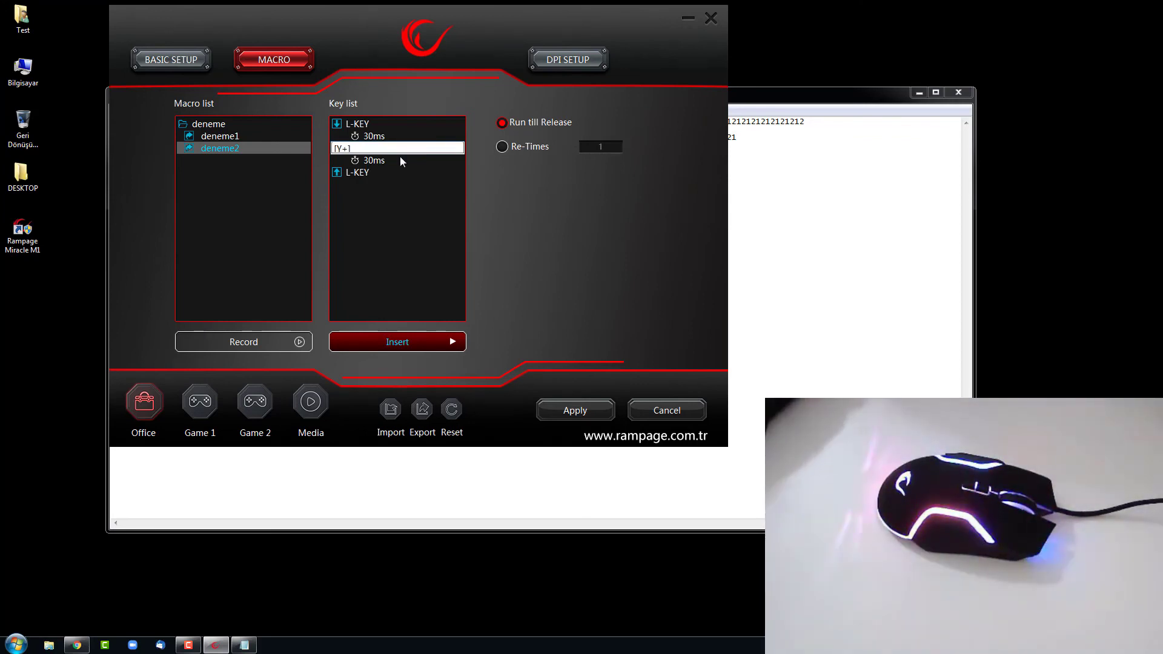
text(20)
key(Return)
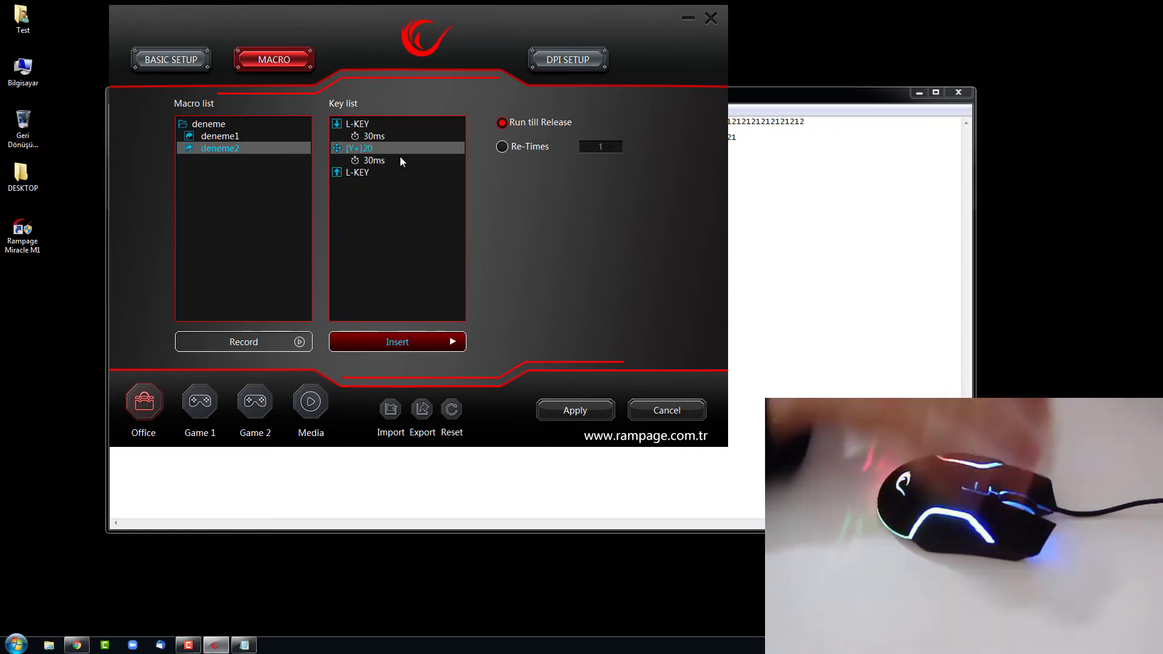
click(576, 410)
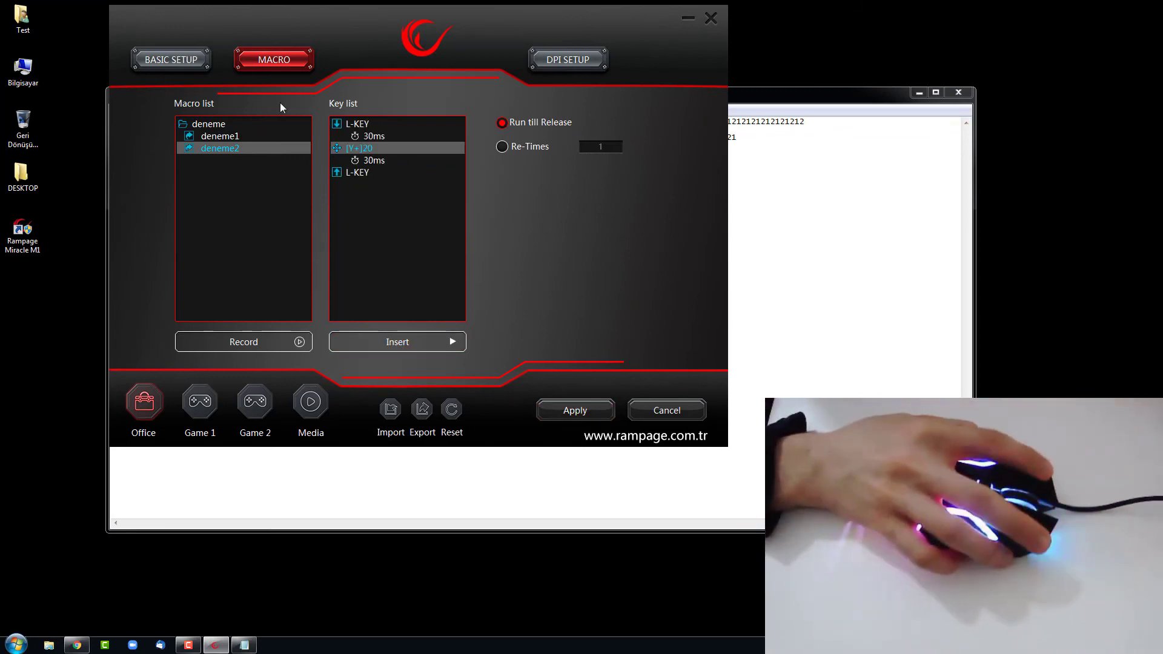
click(204, 66)
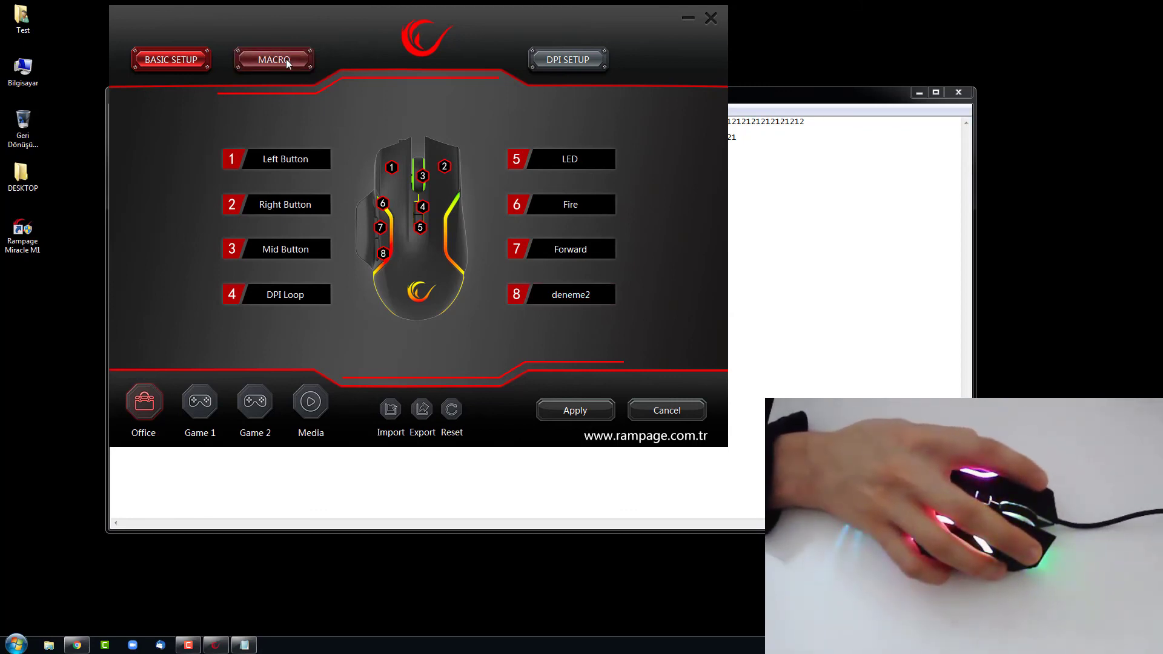
Review the macro, DPI and basic setup pages once more, repositioning the mouse software window over the text document
drag(424, 77, 478, 122)
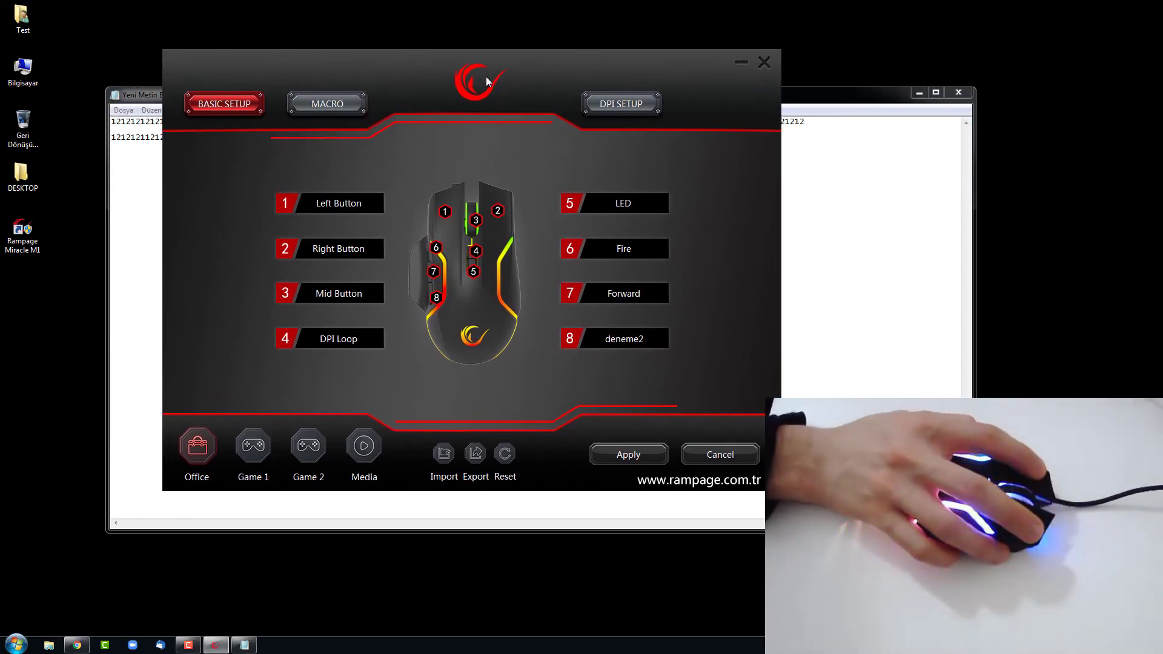
drag(482, 80, 515, 53)
click(368, 77)
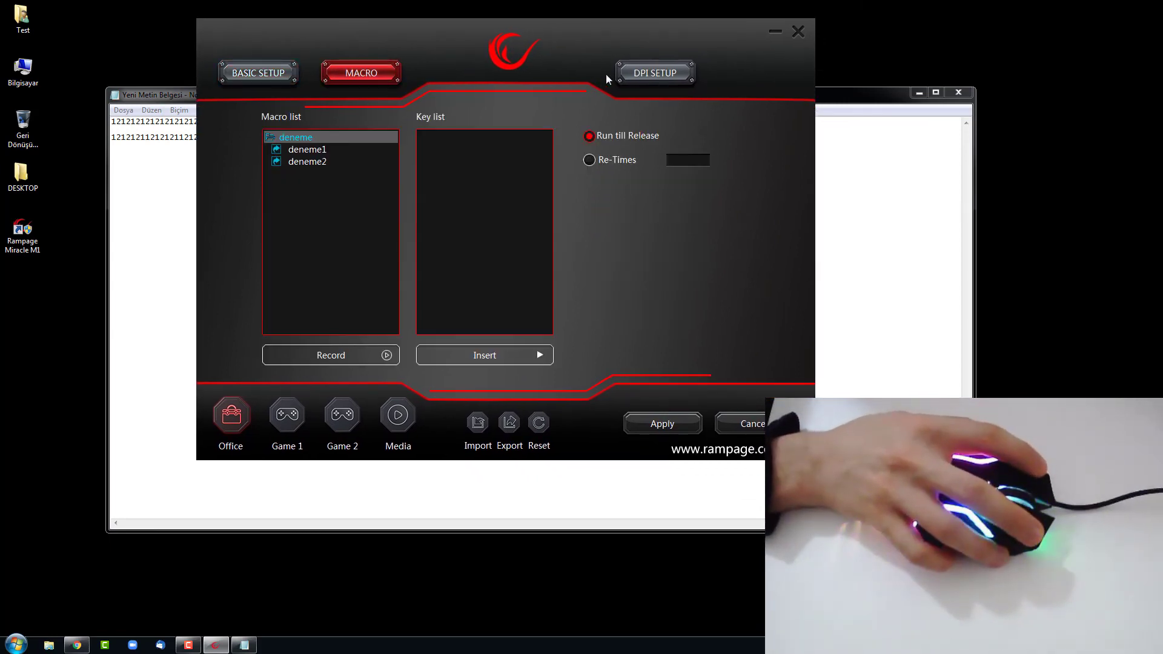
click(624, 75)
click(383, 80)
click(258, 73)
click(361, 73)
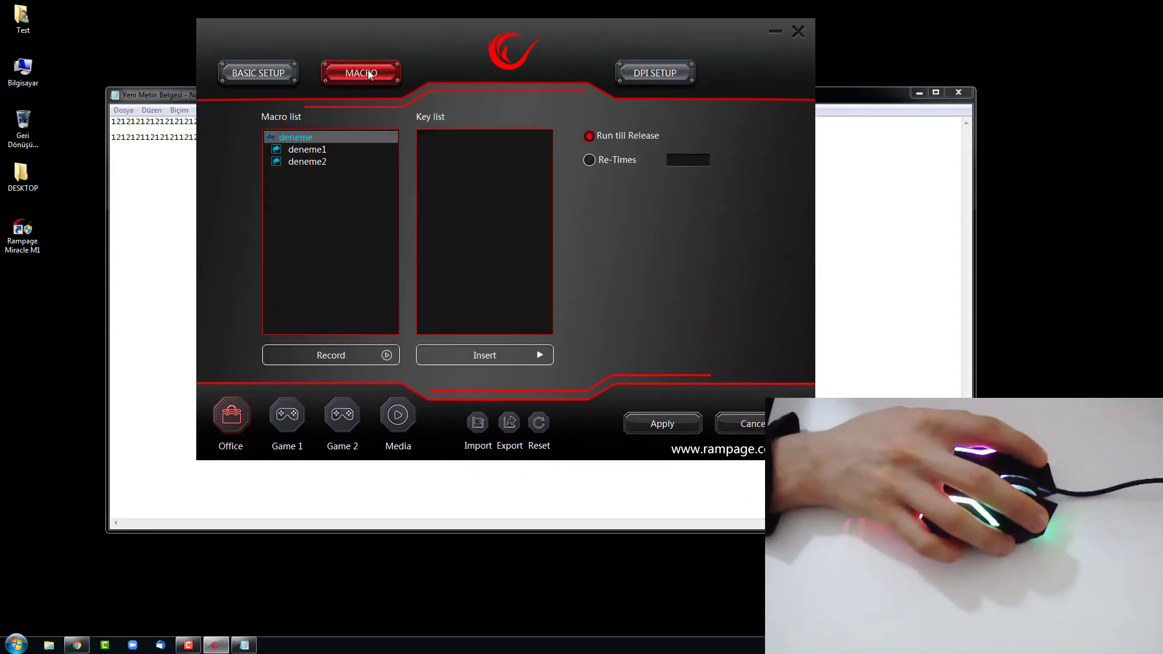
click(655, 73)
click(373, 77)
click(290, 71)
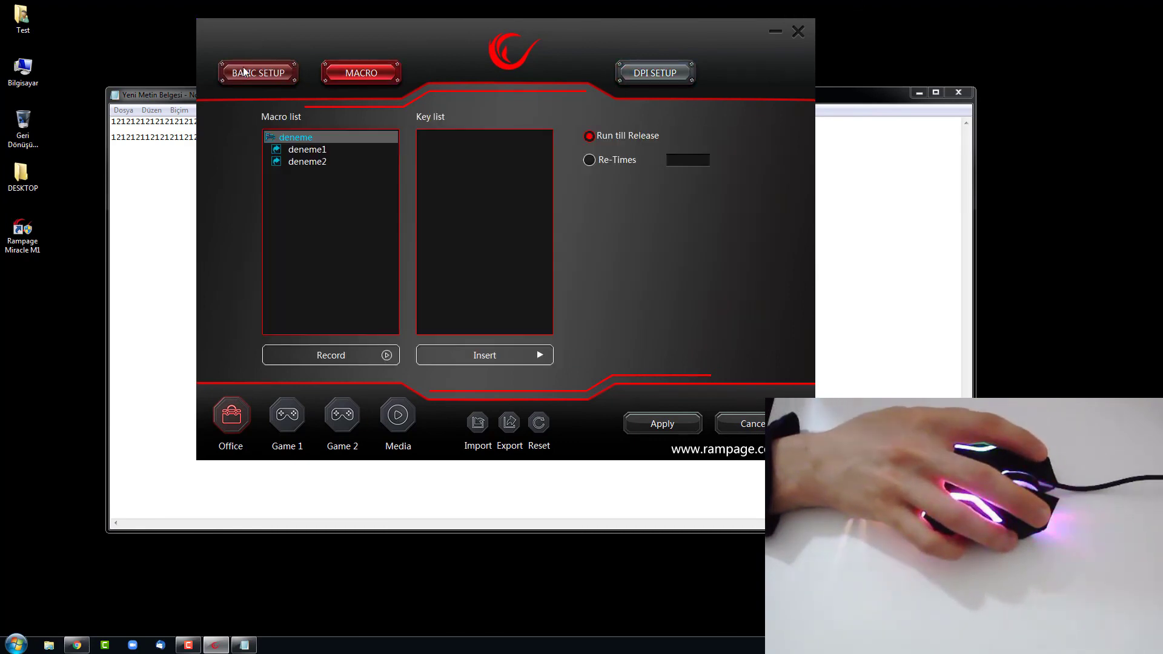
click(364, 74)
click(679, 74)
click(371, 73)
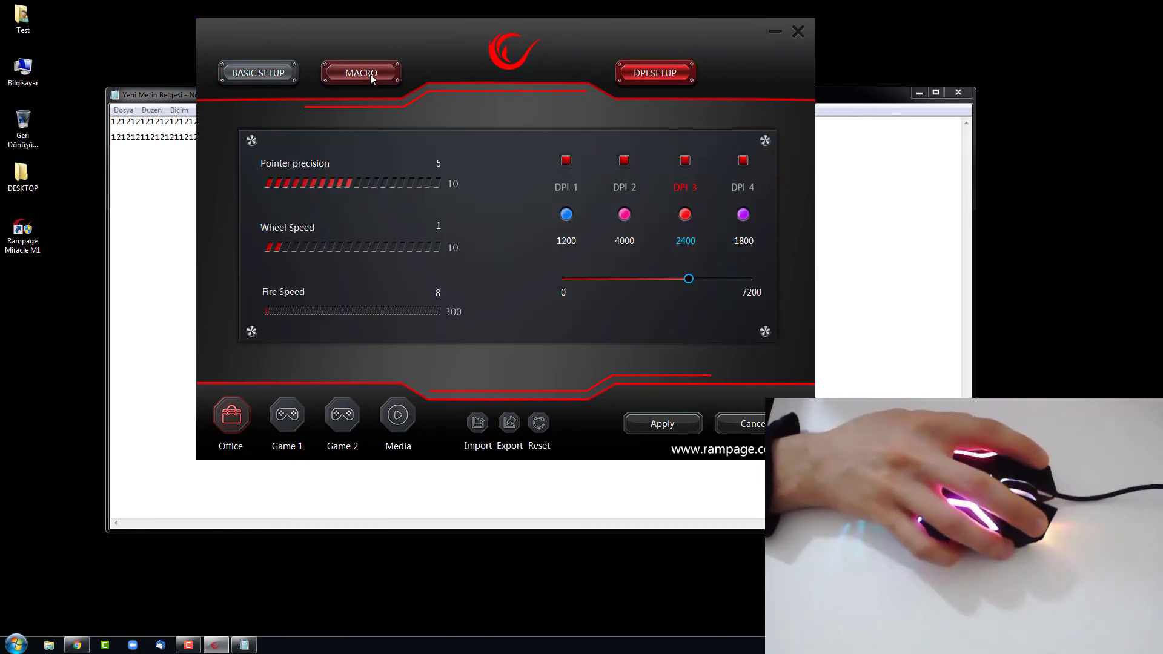
click(281, 72)
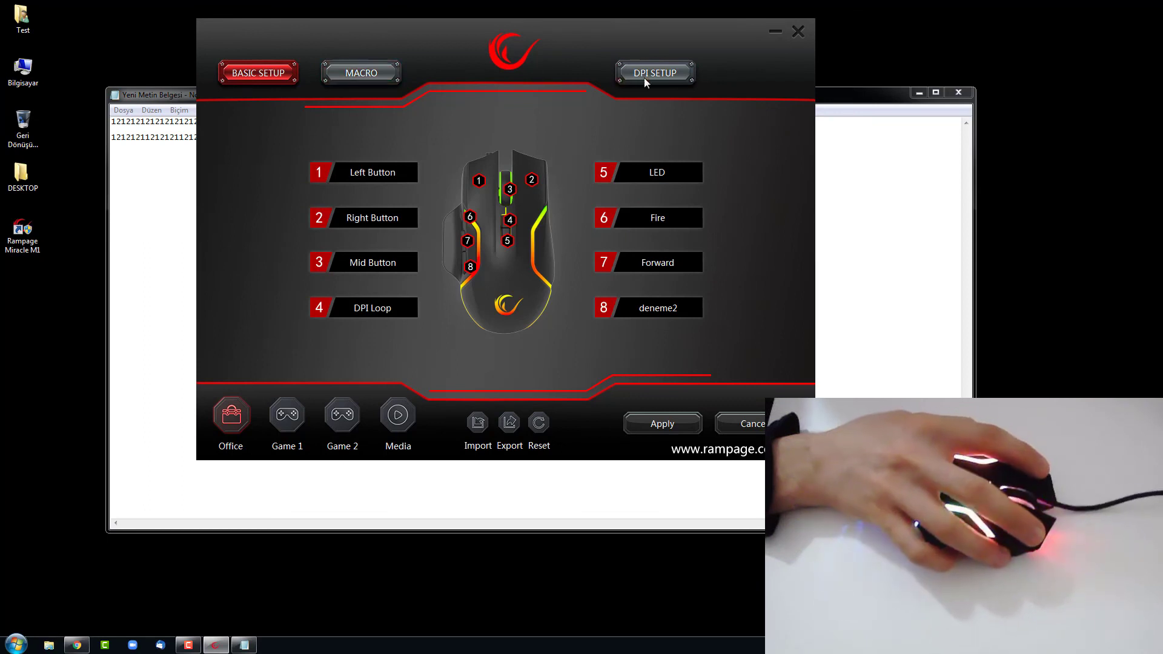
drag(584, 41, 585, 31)
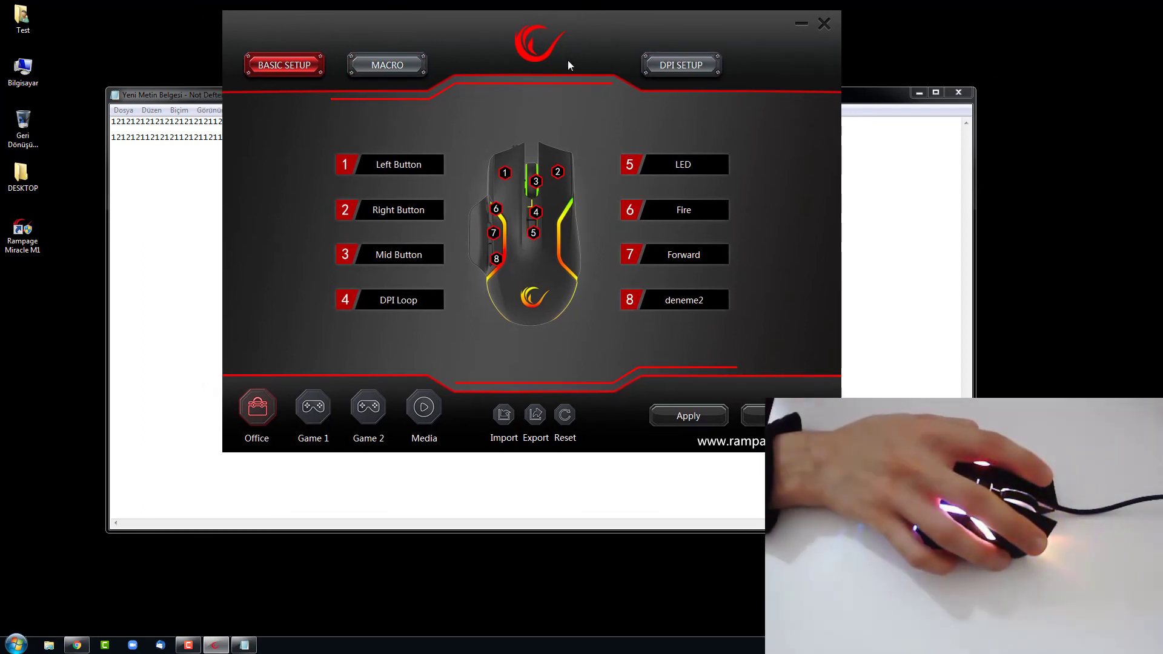
drag(510, 39, 387, 47)
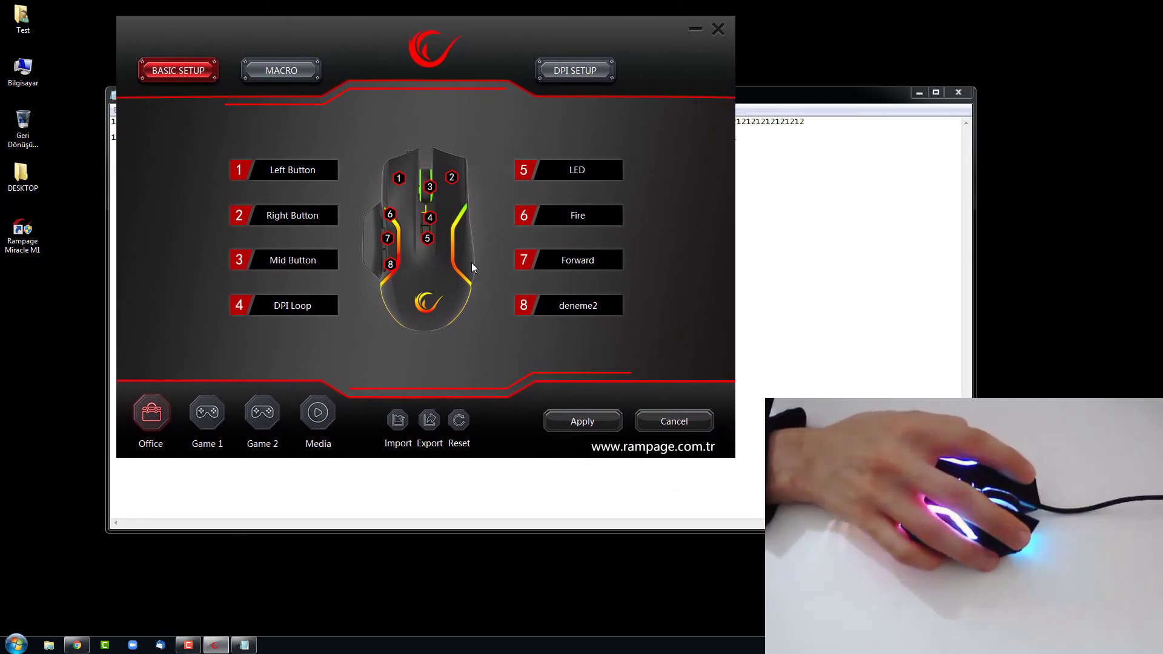